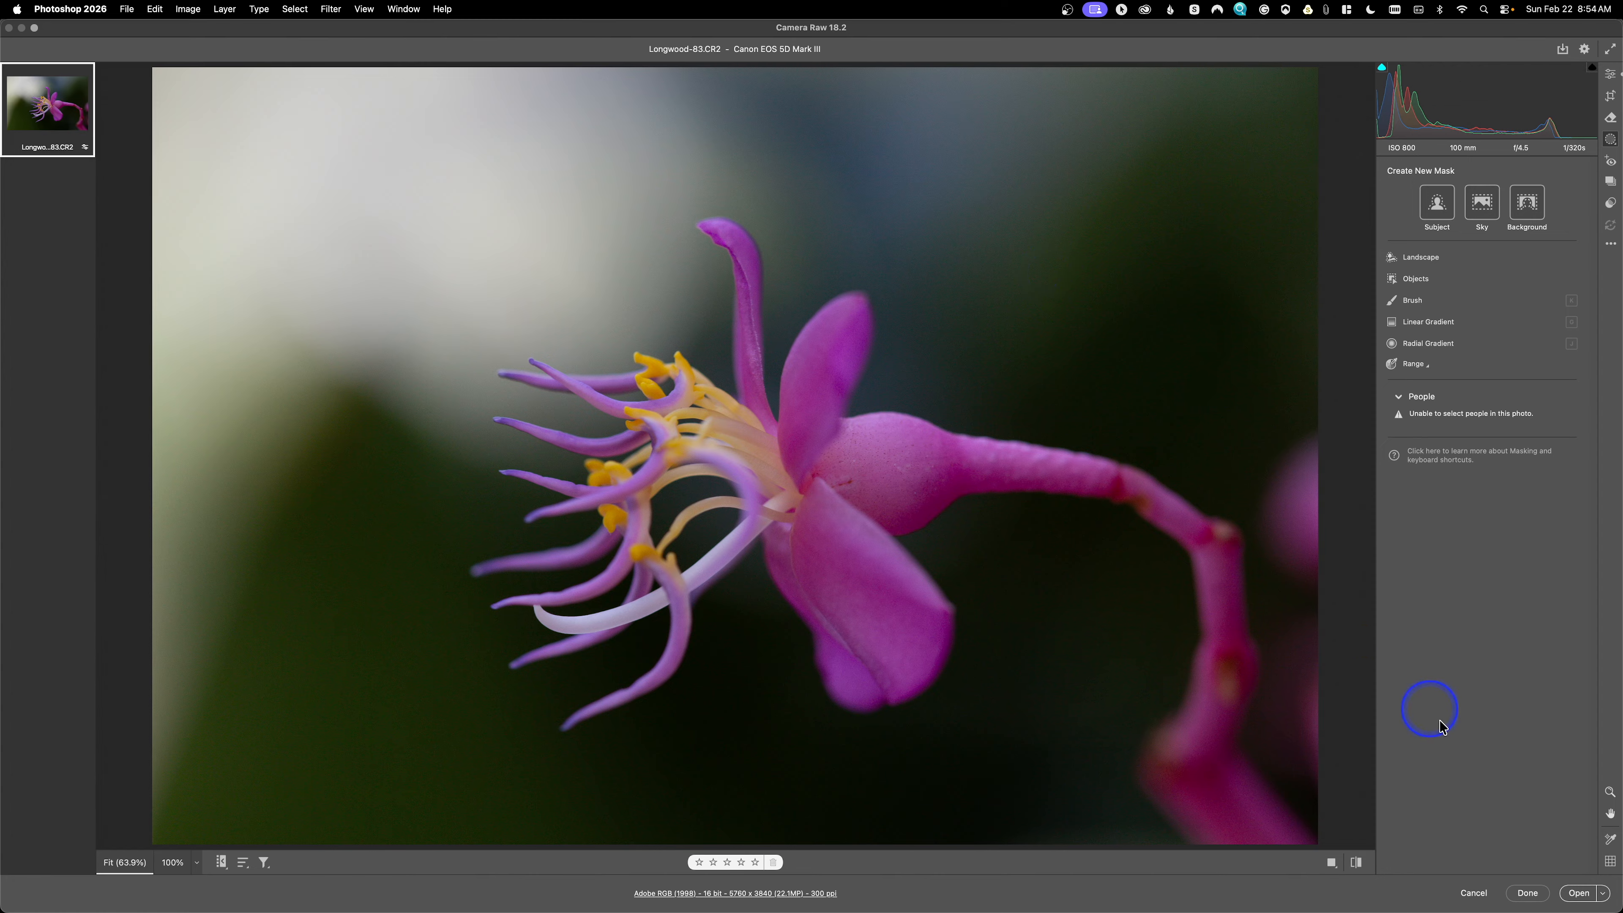
Open the raw photo in Photoshop, launch Nik 8 Color Efex and try a Brilliance/Warmth filter with saturation at 100%
click(1577, 894)
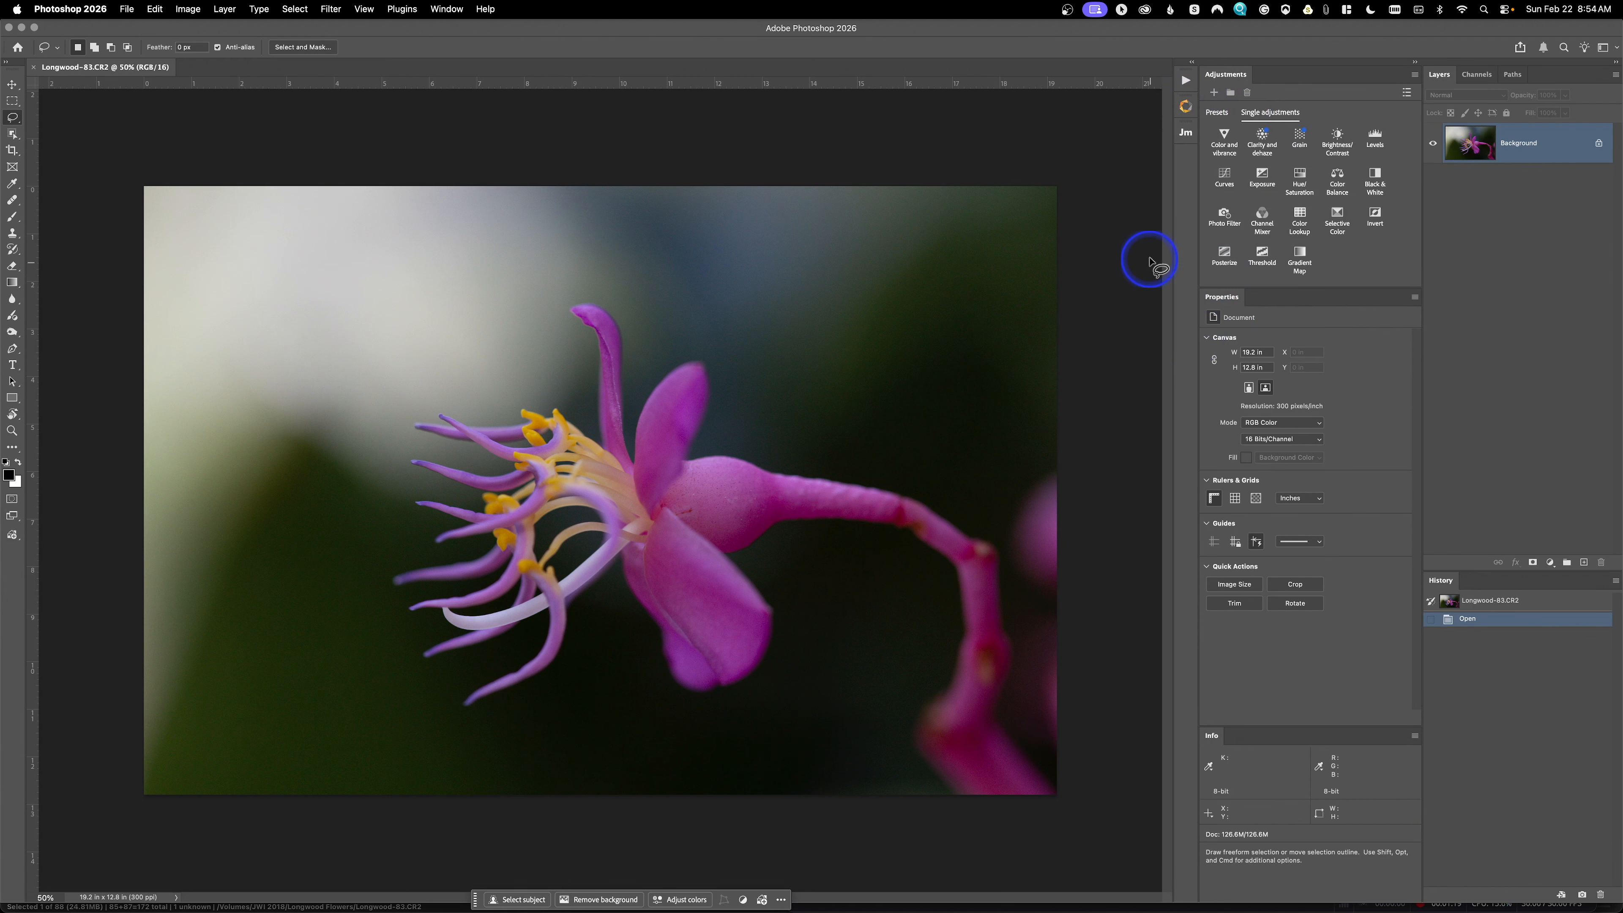
click(1185, 107)
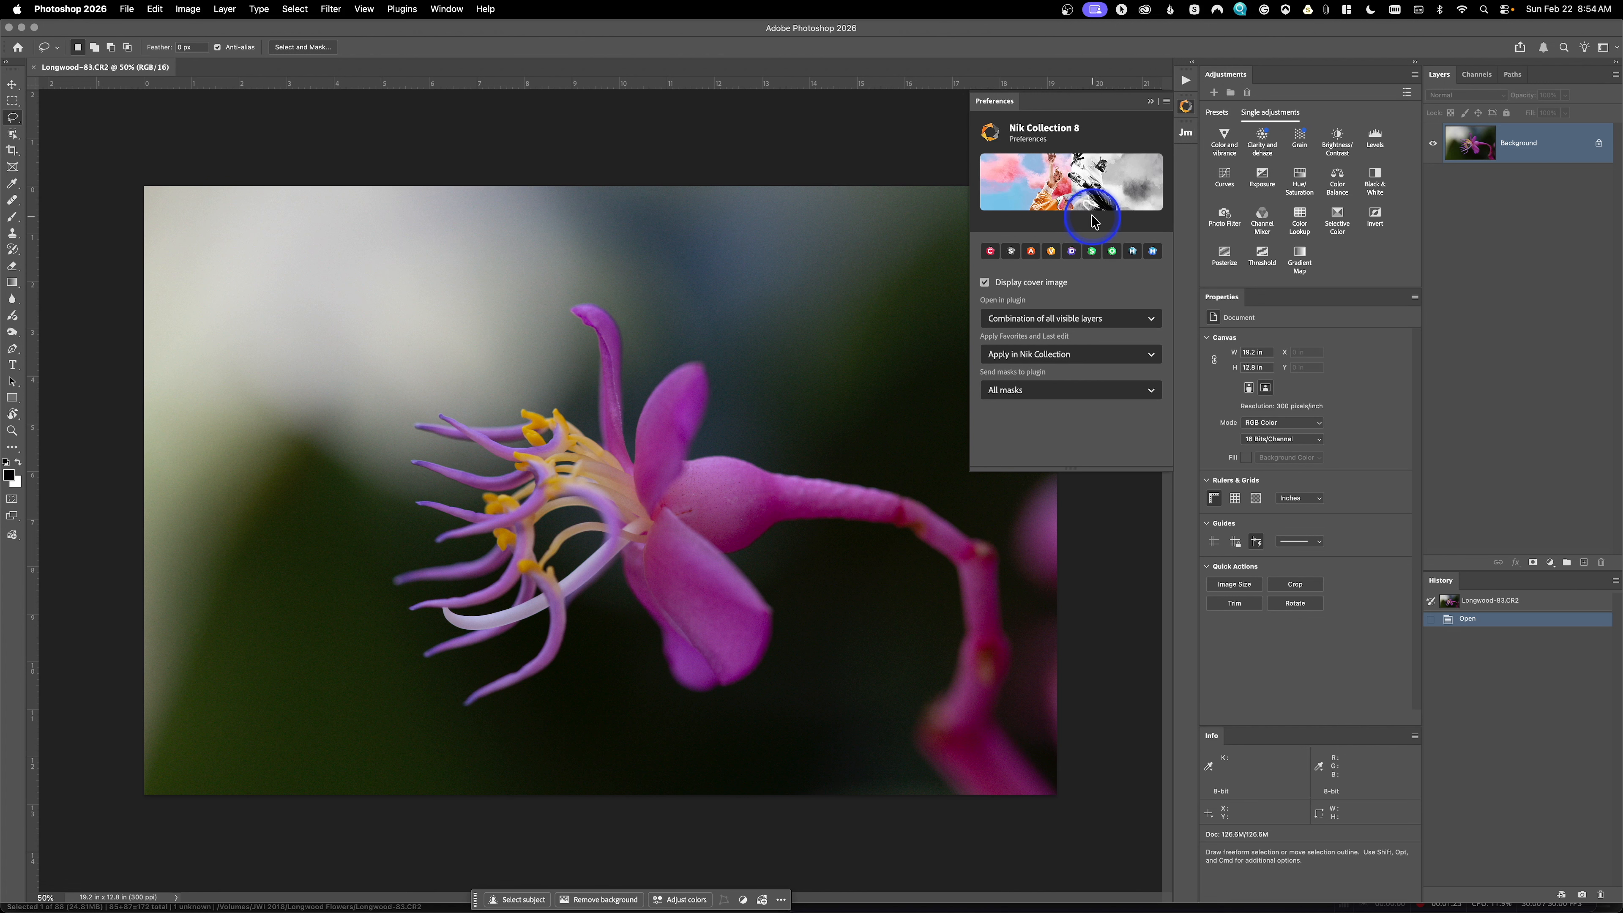
click(990, 252)
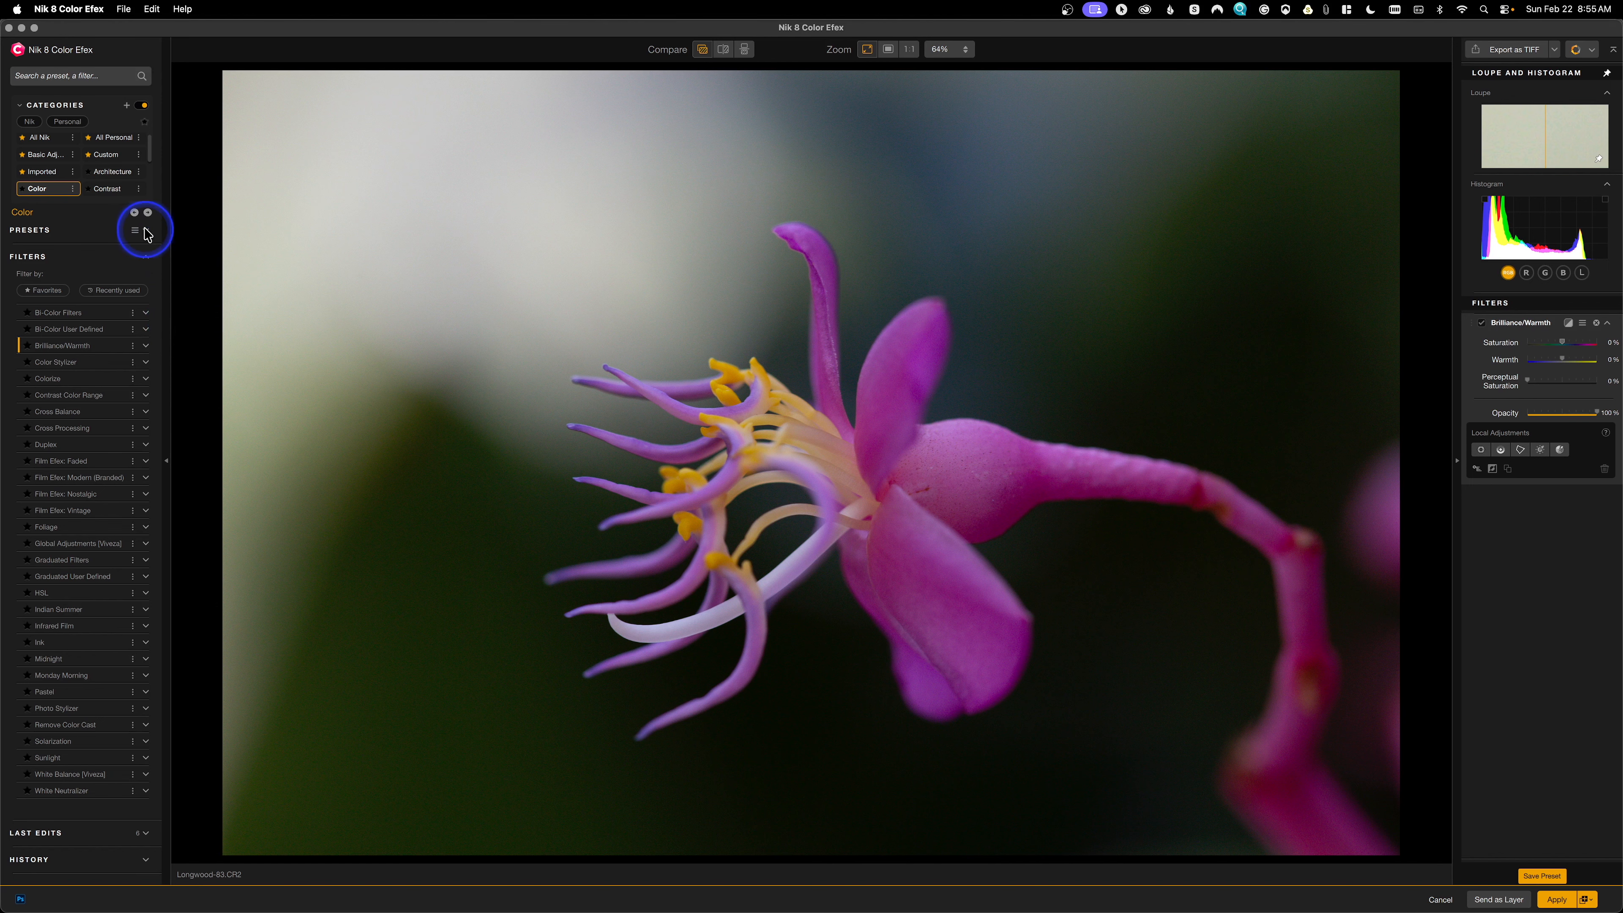
click(120, 347)
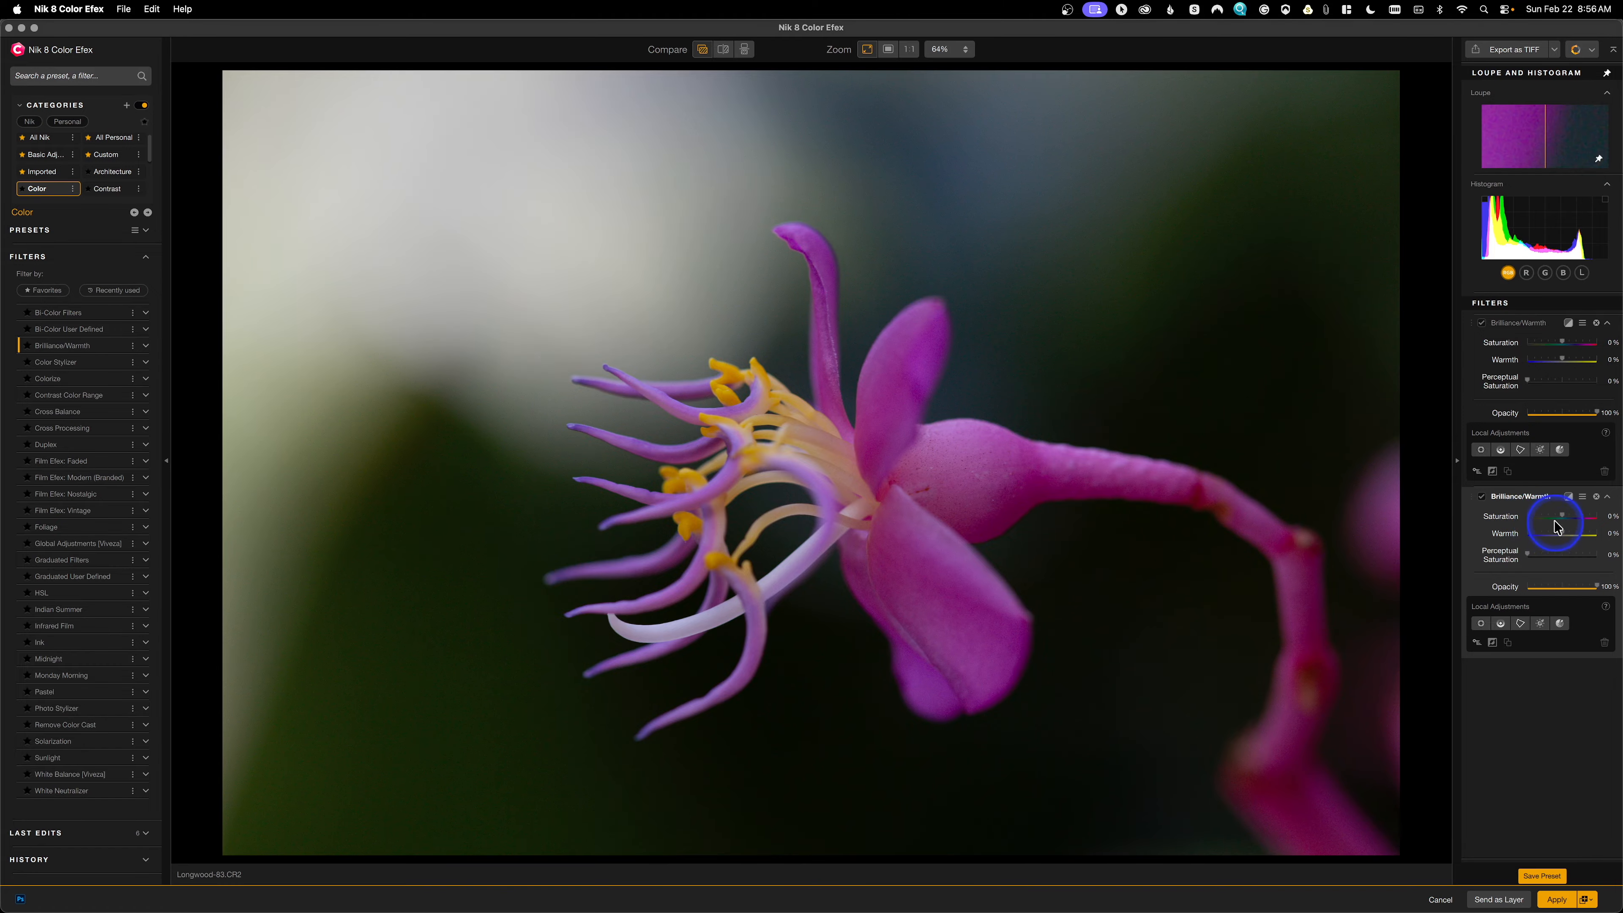
drag(1562, 517, 1611, 522)
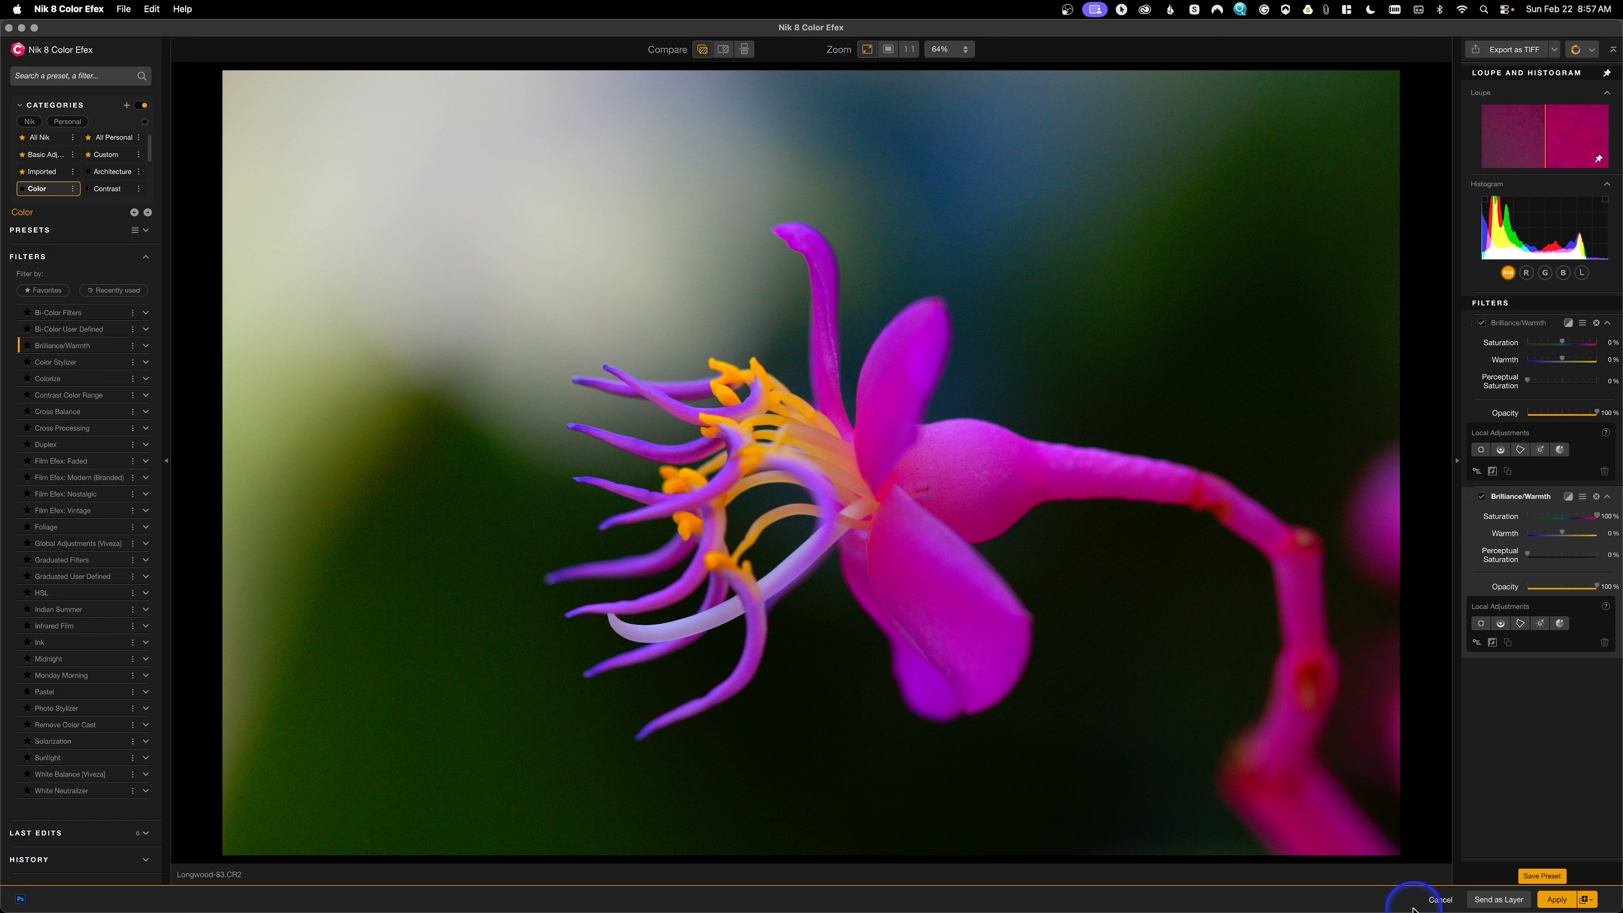
Leave Color Efex without saving and close the Photoshop document, discarding its changes
click(1440, 899)
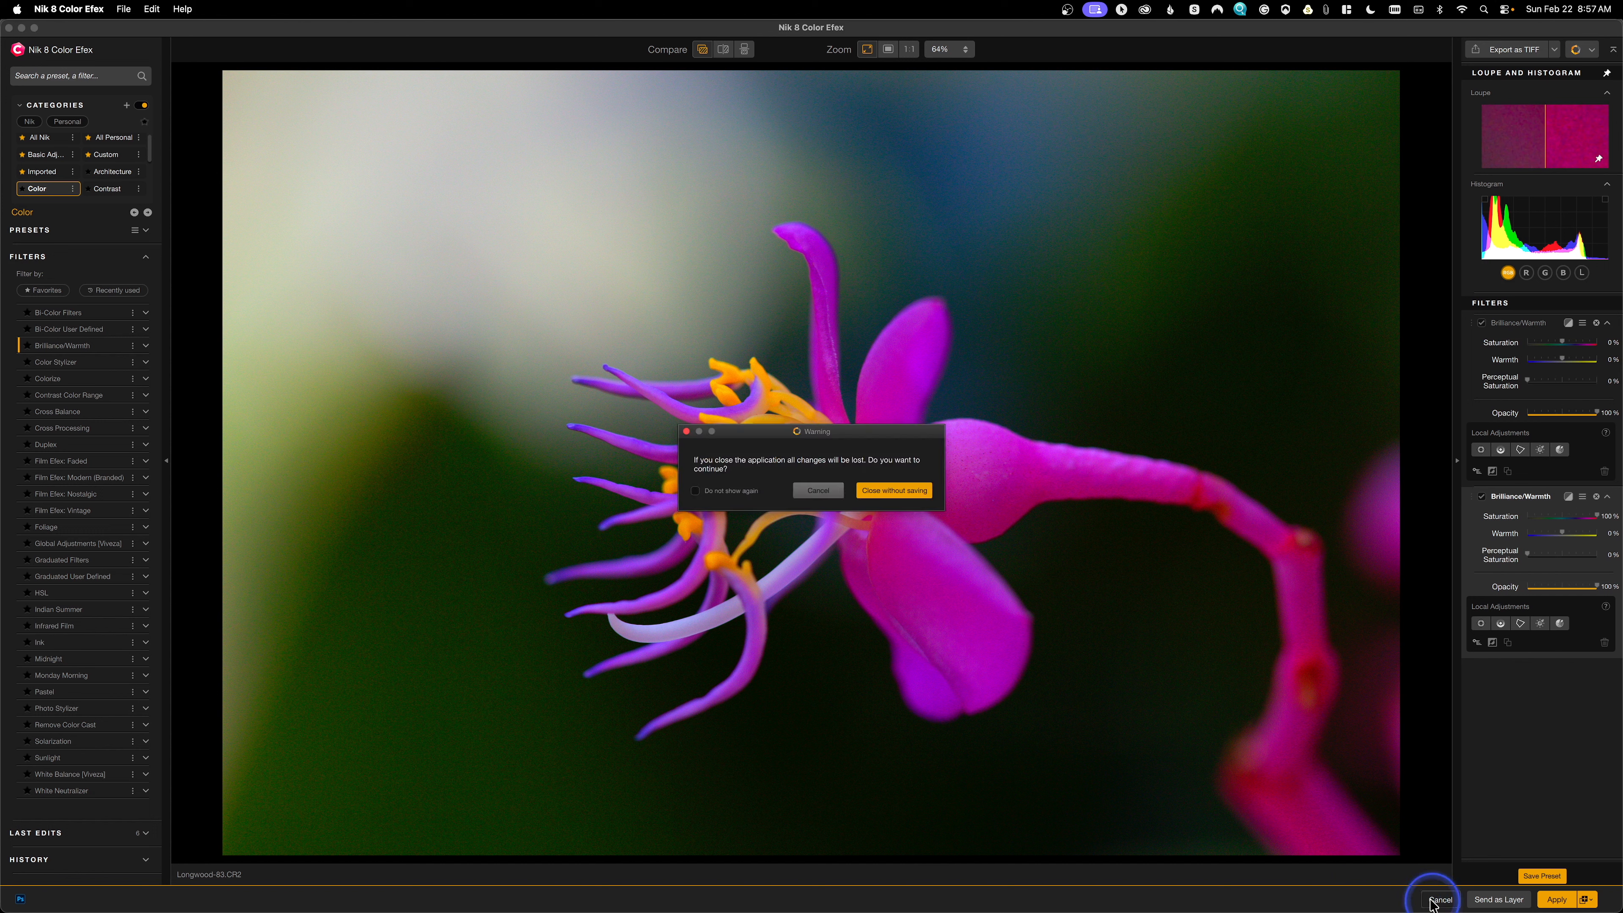
click(894, 490)
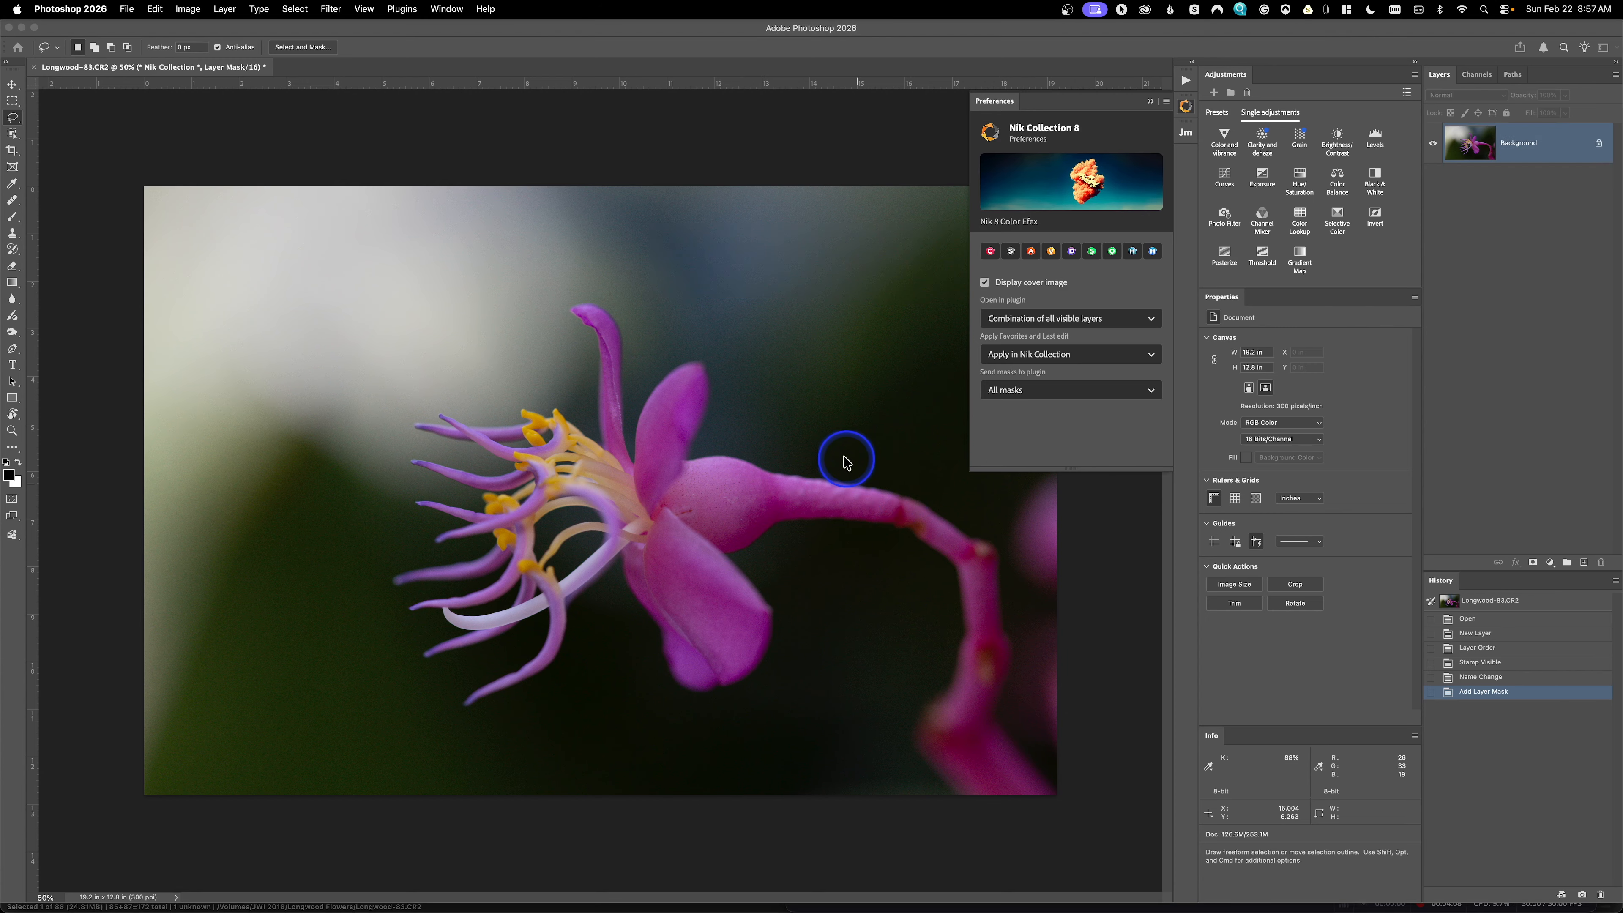
key(super+w)
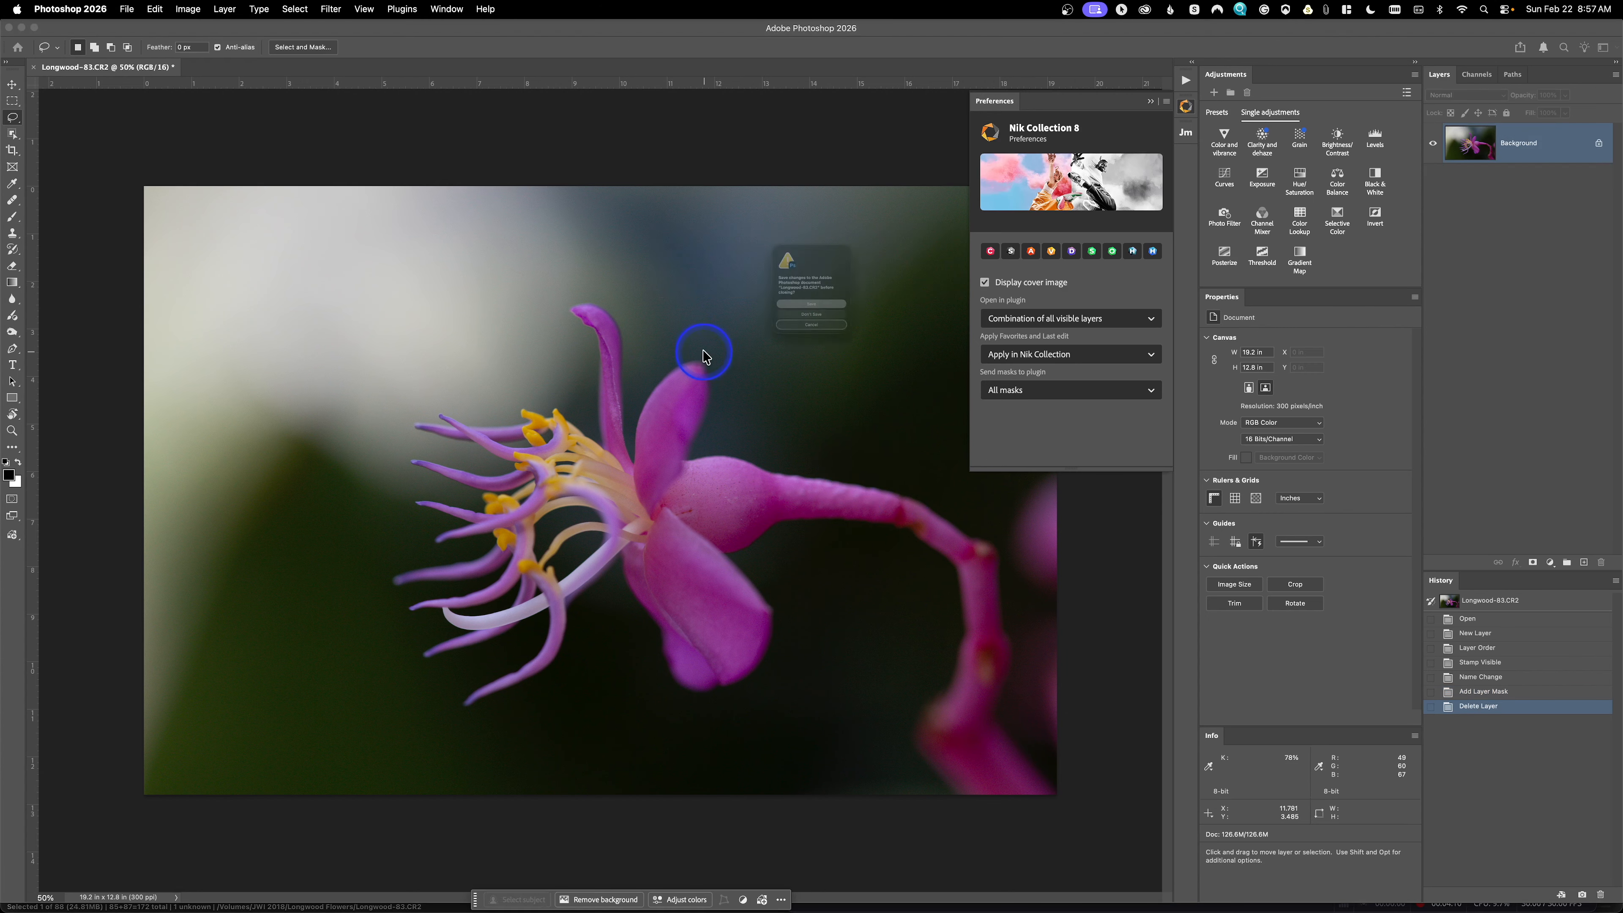
click(771, 342)
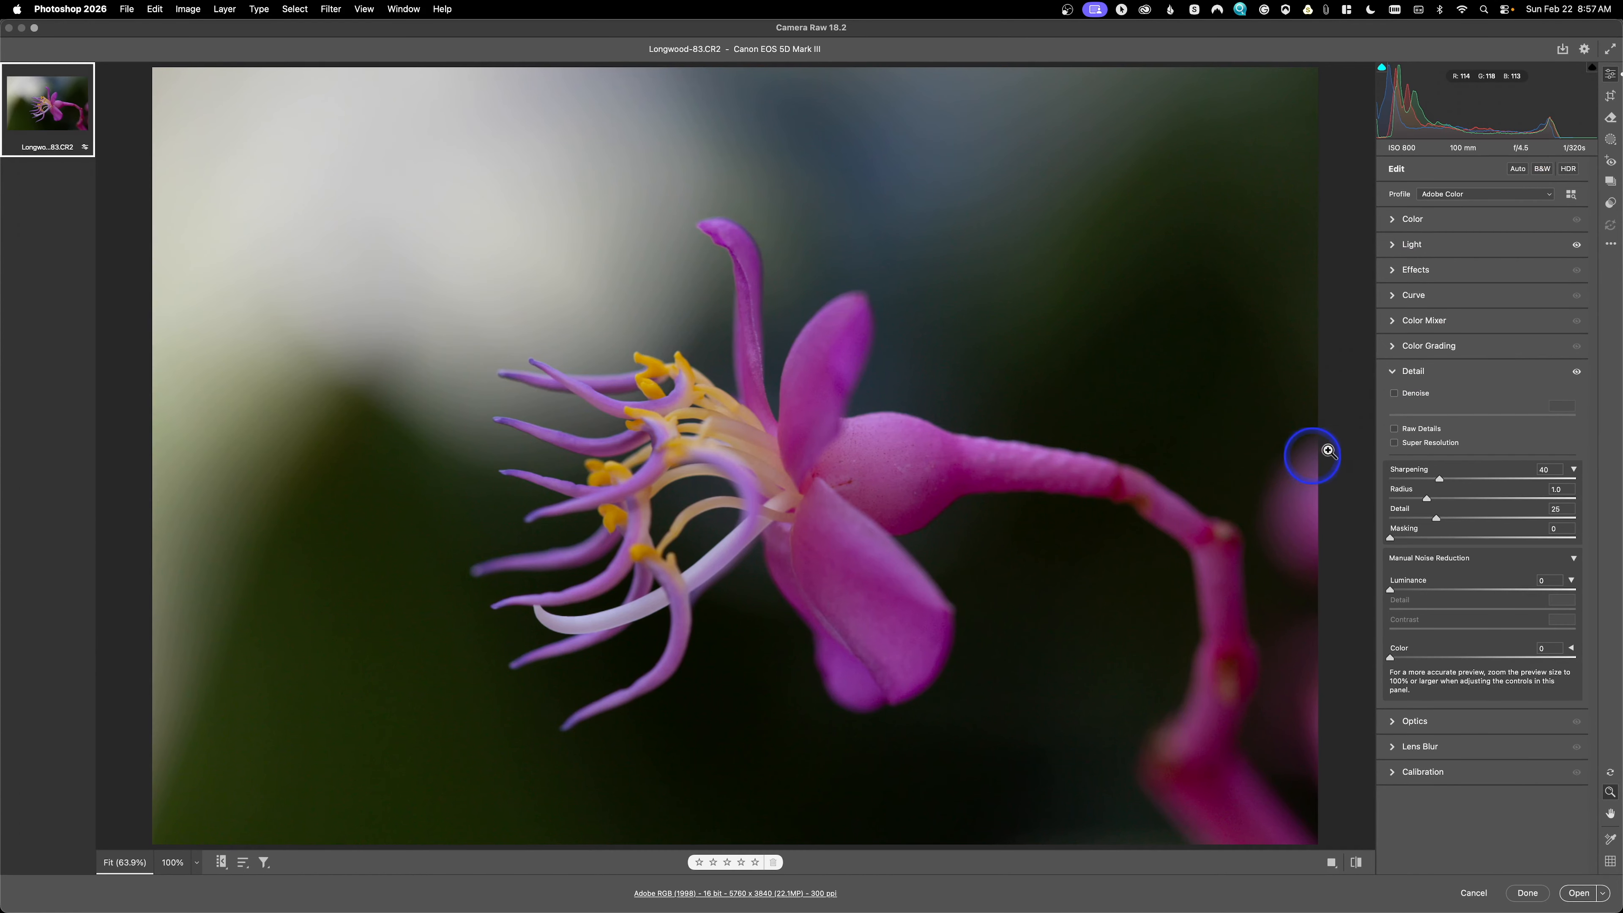
Enable Super Resolution for the raw photo and brush a mask over the bright area of the background
click(1393, 443)
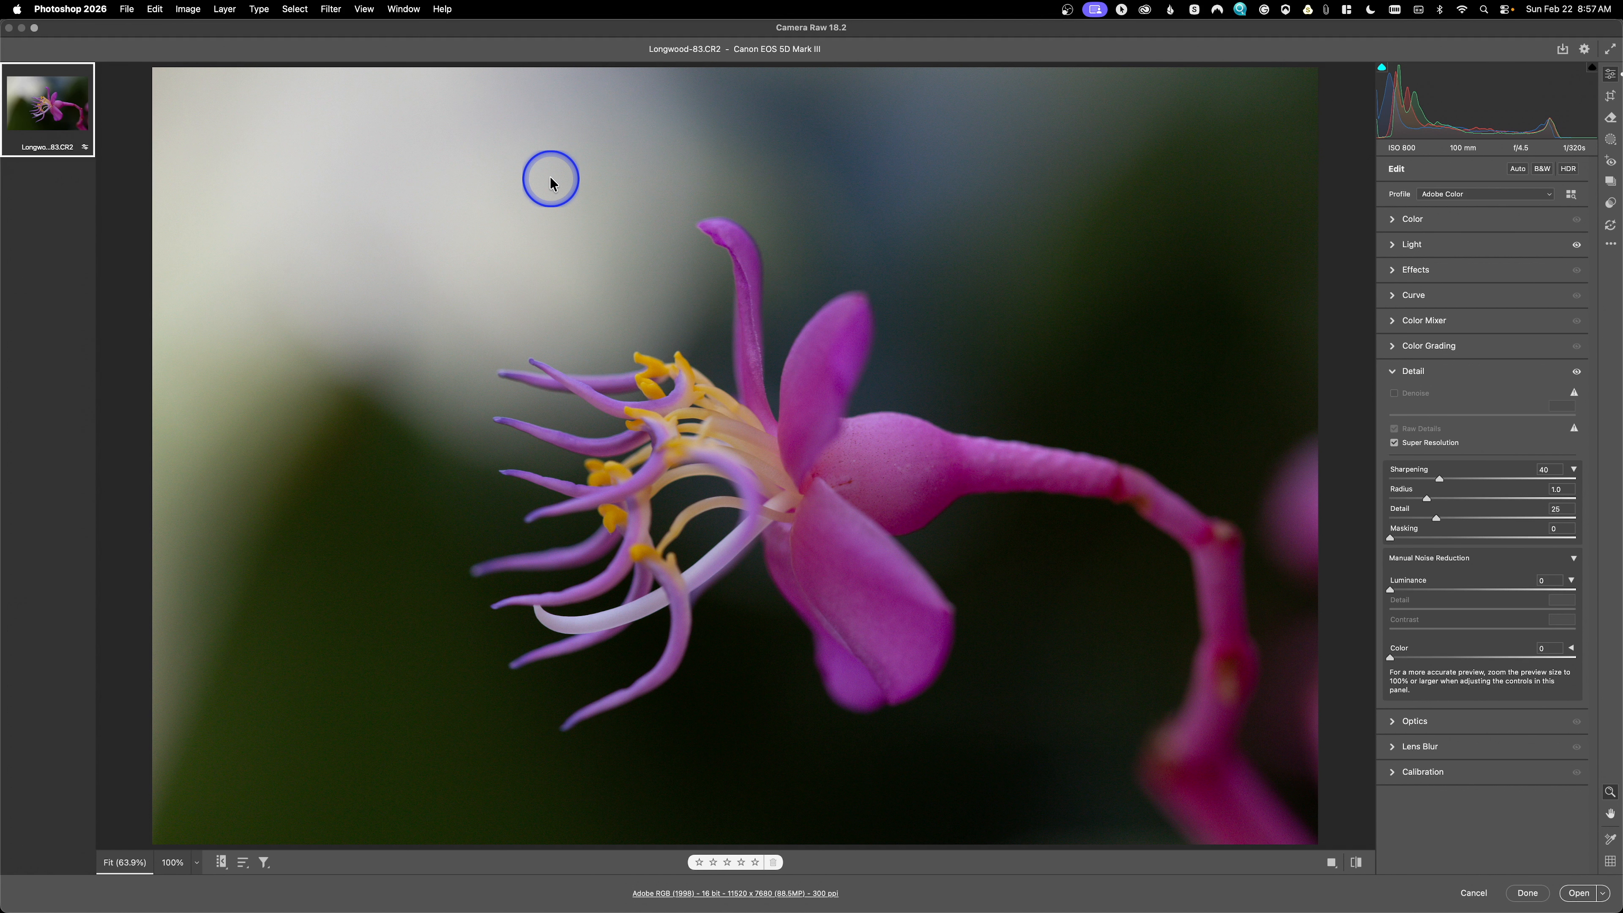
click(550, 182)
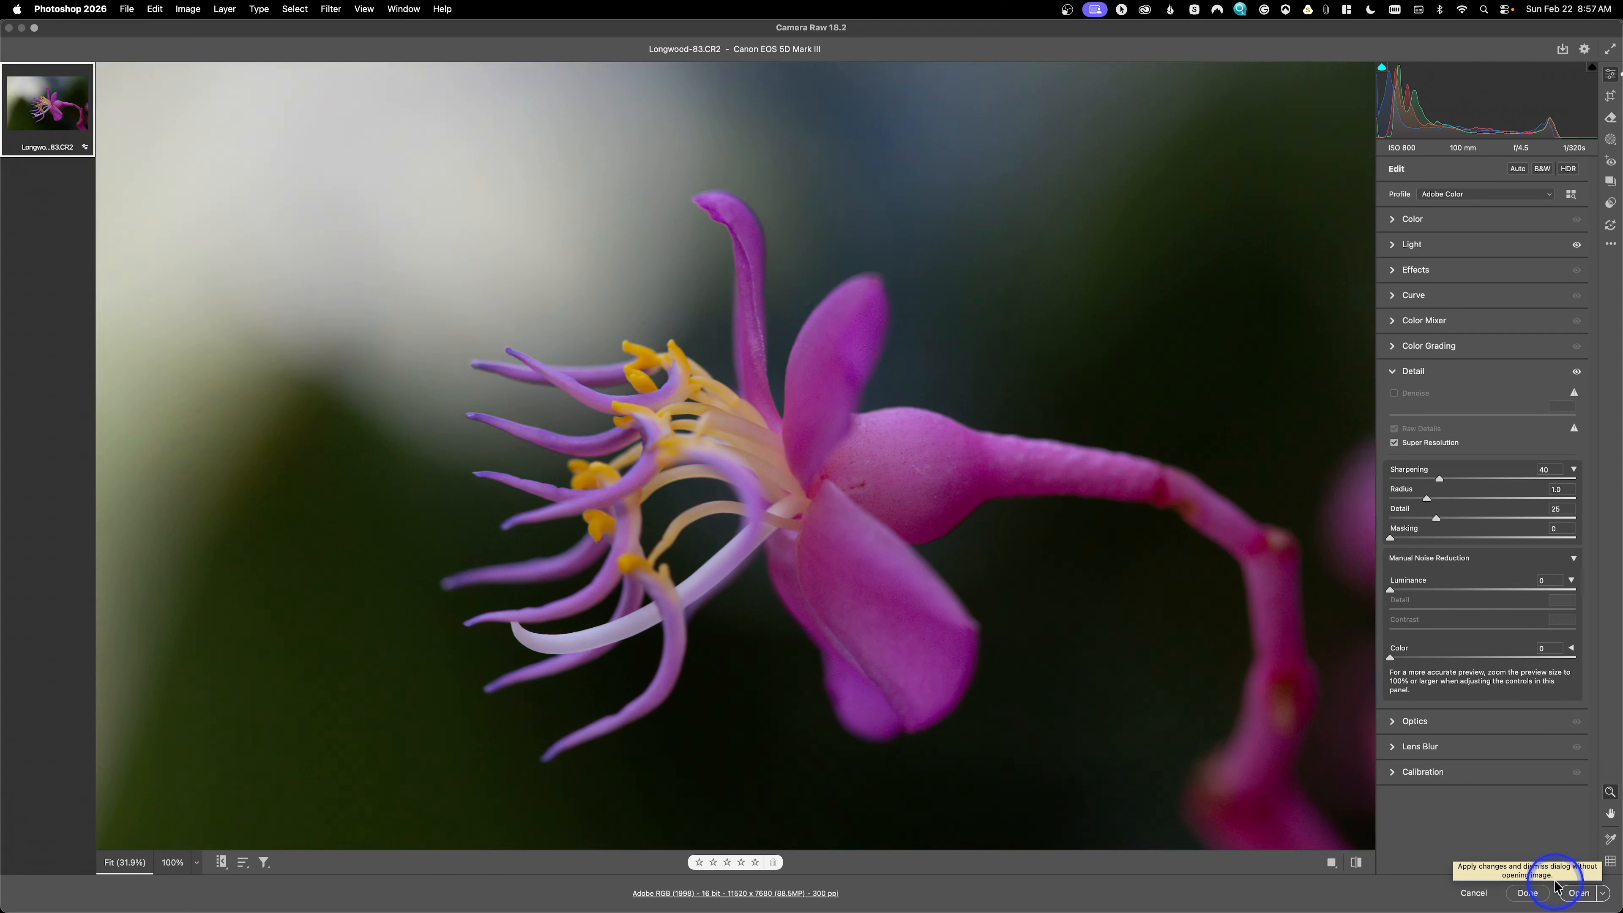
key(k)
key(bracketright)
mouse_move(578, 207)
mouse_down()
mouse_move(416, 167)
mouse_move(252, 204)
mouse_move(88, 667)
mouse_move(330, 301)
mouse_move(433, 291)
mouse_move(579, 243)
mouse_move(774, 68)
mouse_up()
drag(816, 65, 809, 69)
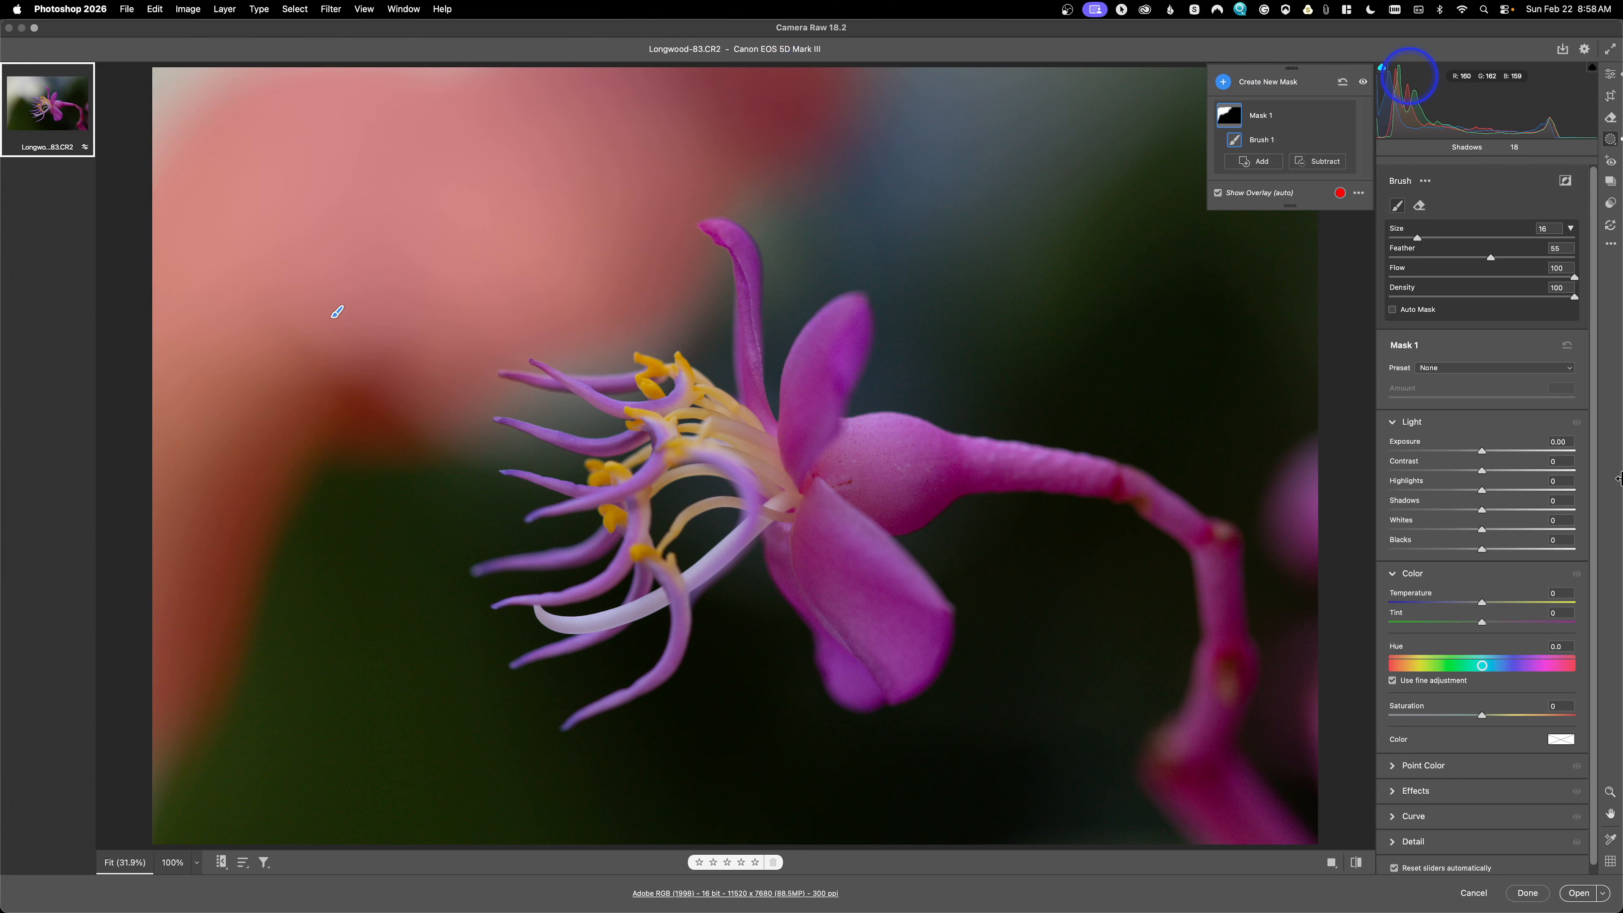
Set the background mask's contrast to -18, highlights to -16, exposure to -0.20 and temperature to +10
click(1466, 471)
click(1467, 490)
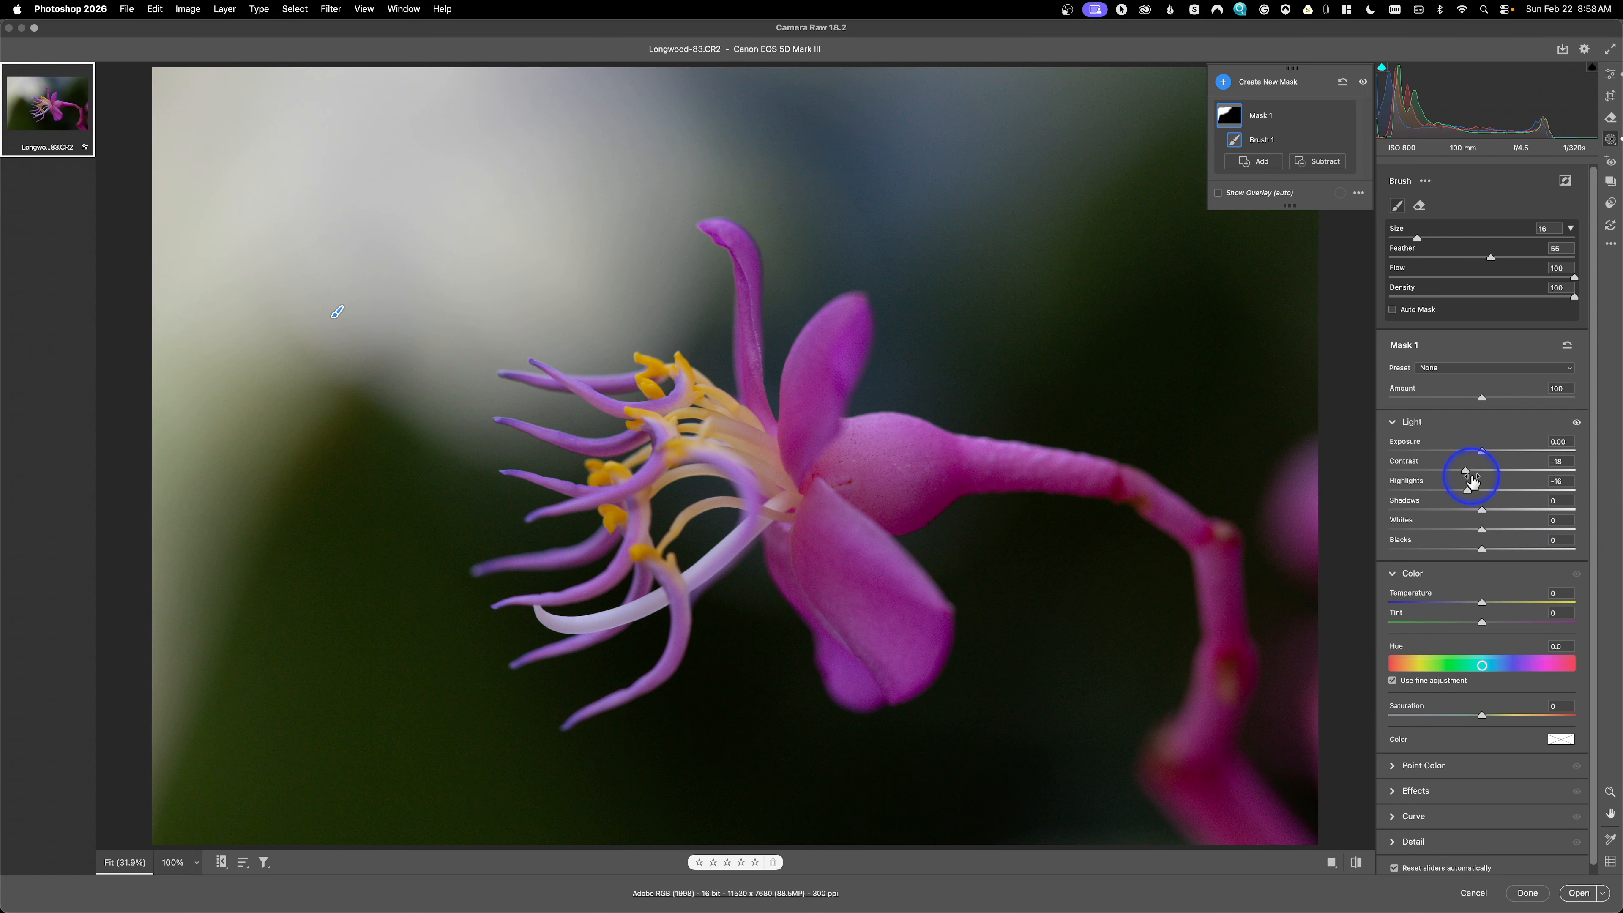
click(1477, 450)
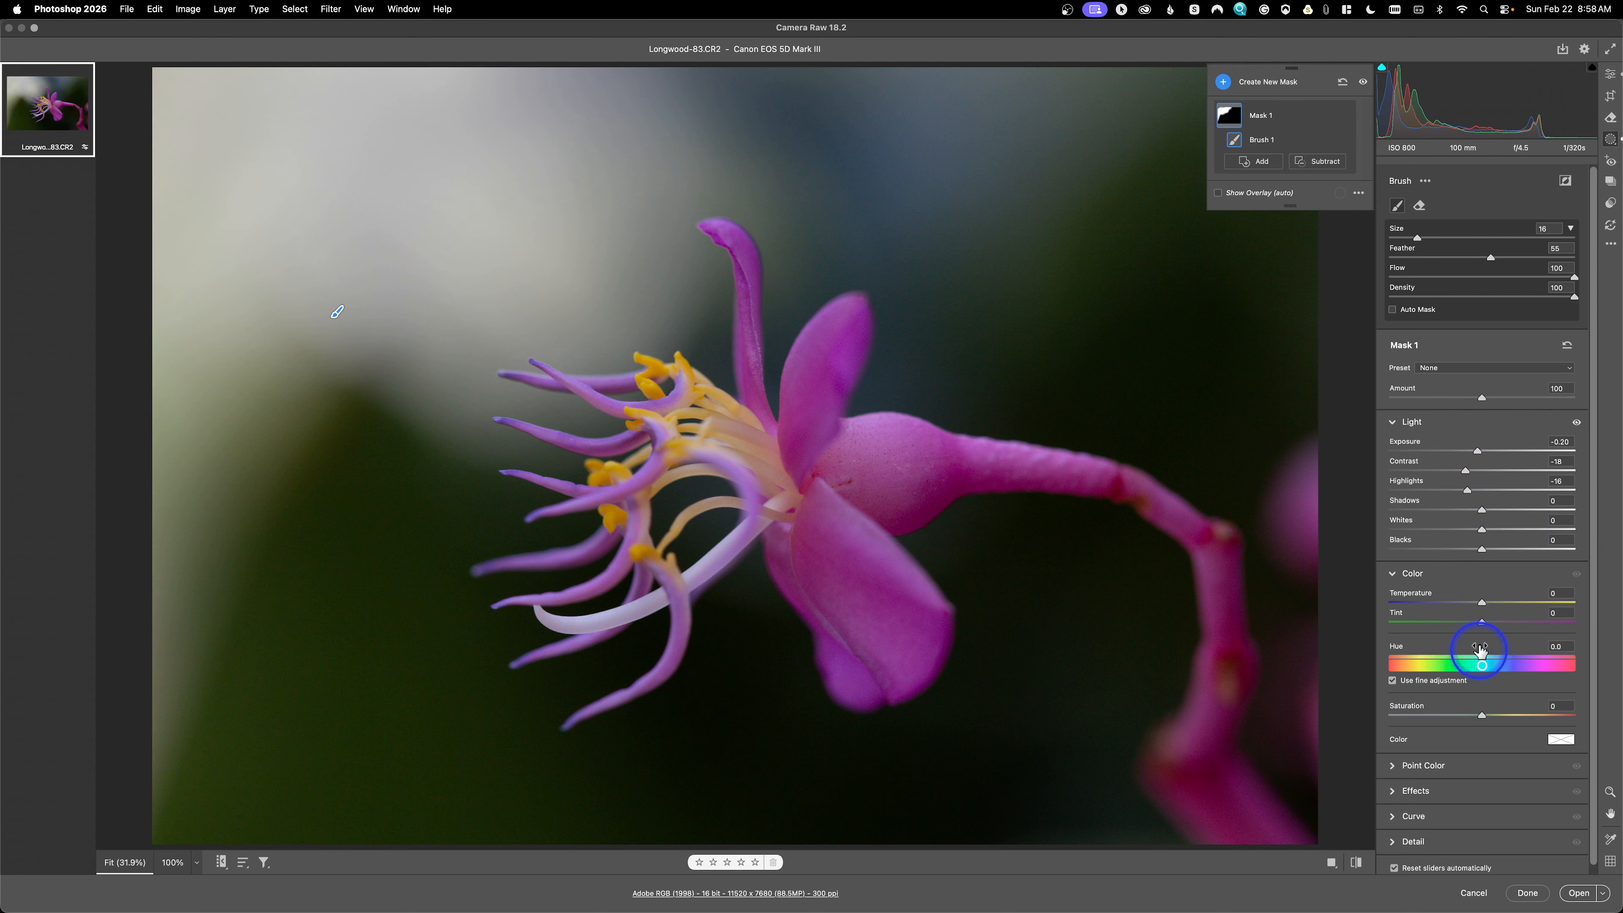
click(1482, 602)
drag(1482, 602, 1491, 602)
Extend the brush mask across the background above the flower and open the photo in Photoshop
drag(614, 95, 739, 99)
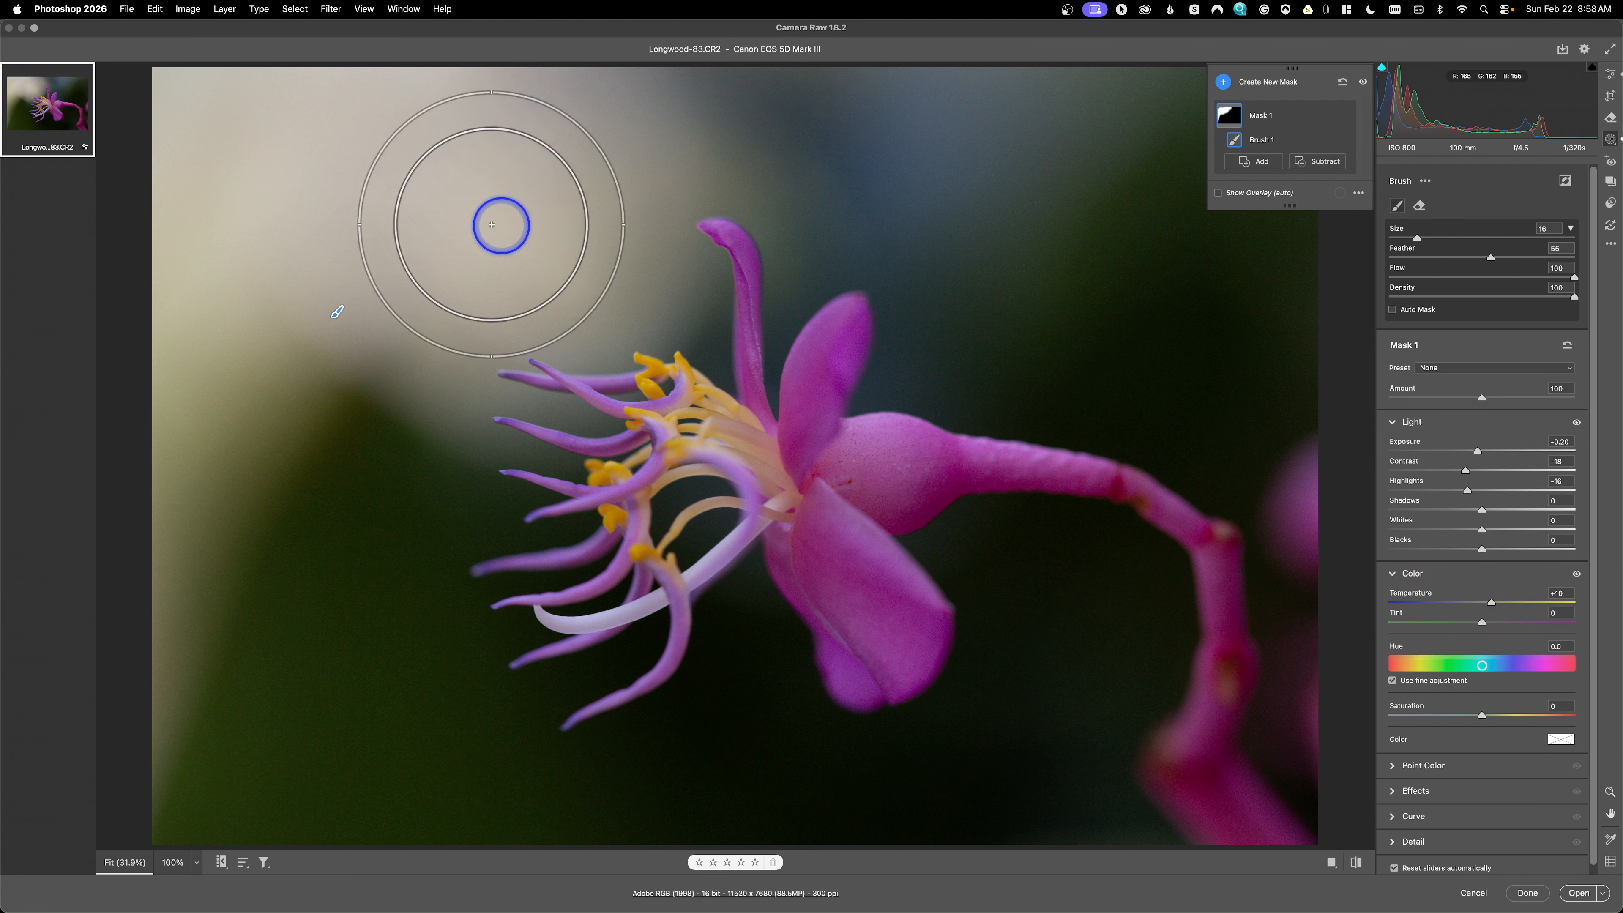
mouse_move(699, 70)
mouse_down()
mouse_move(710, 36)
mouse_move(785, 120)
mouse_up()
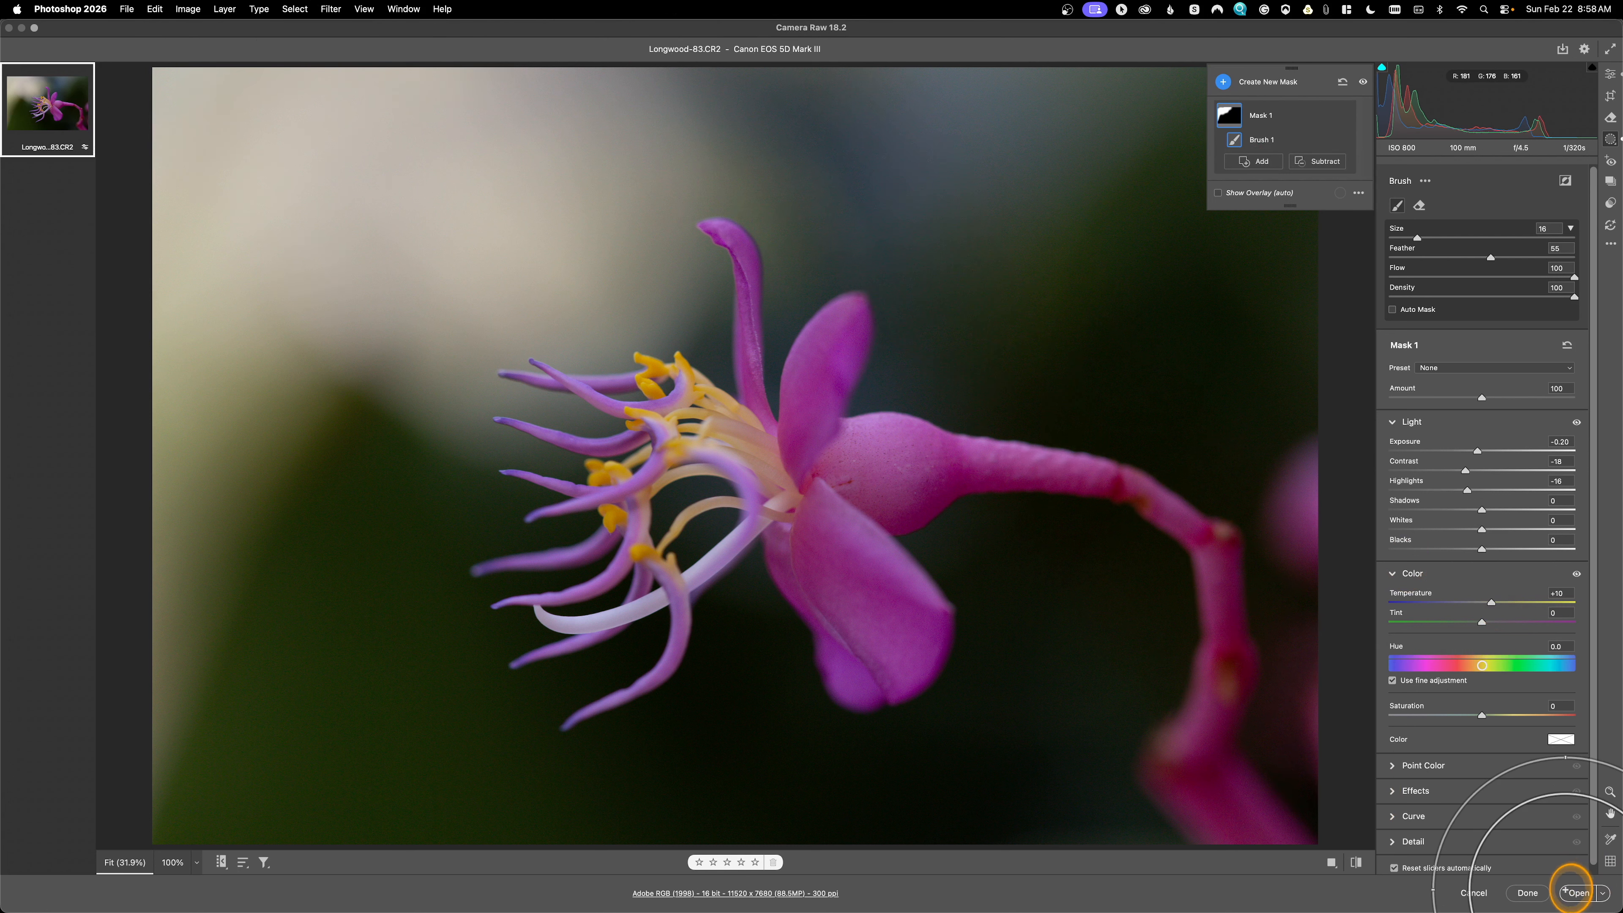
click(1578, 893)
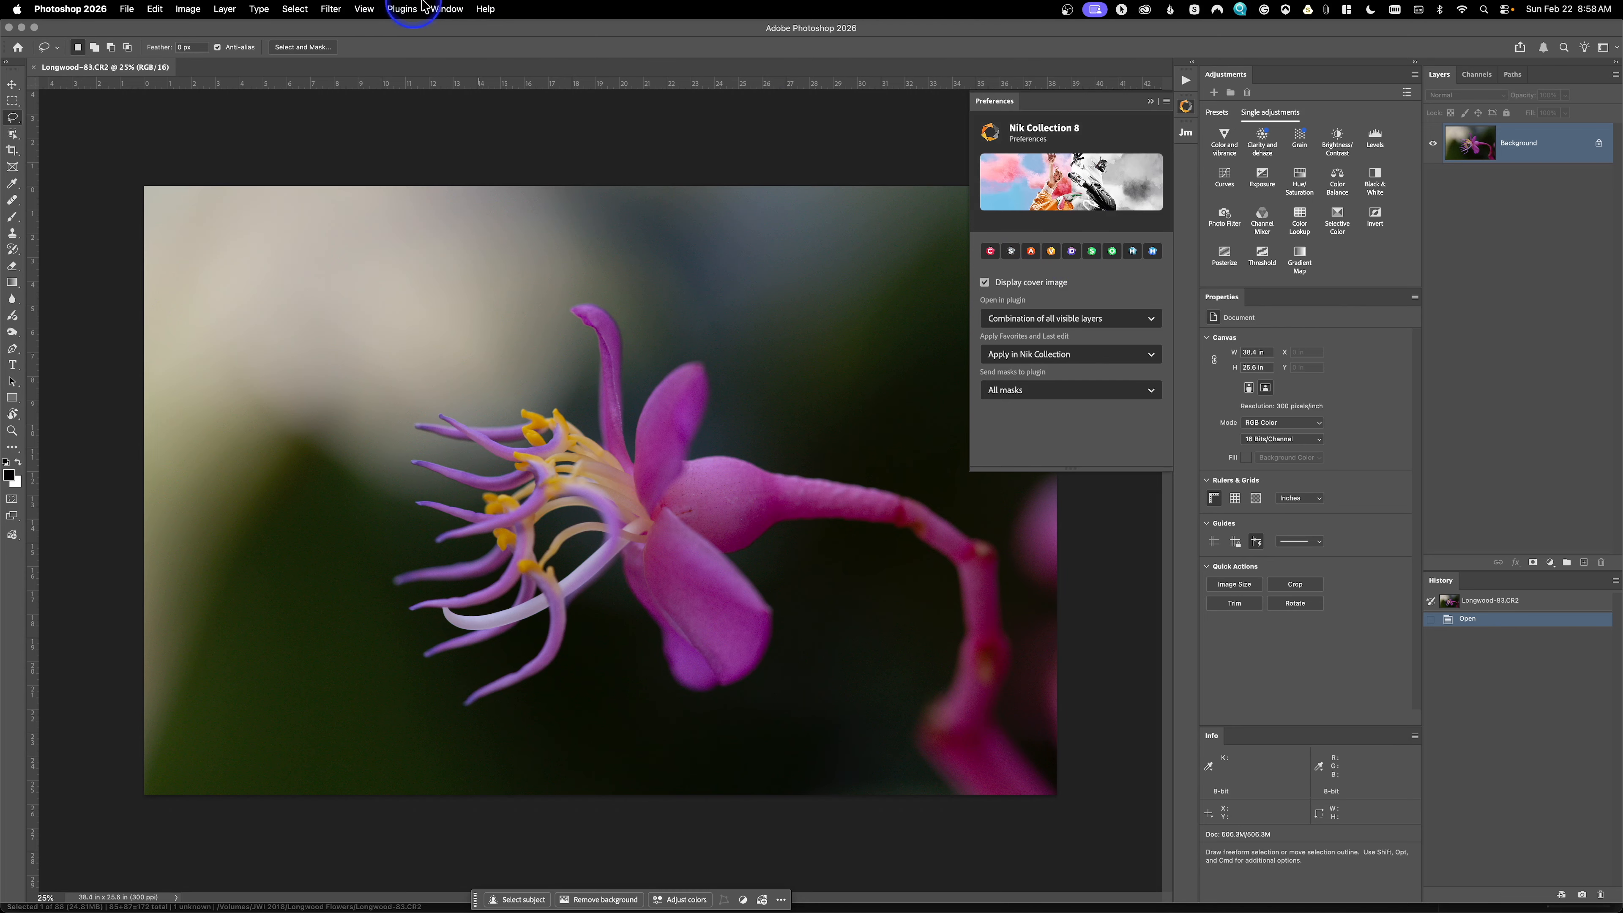
Review the Nik Collection 8 plugin list and the options for sending masks to the plugin, keeping All masks
click(402, 9)
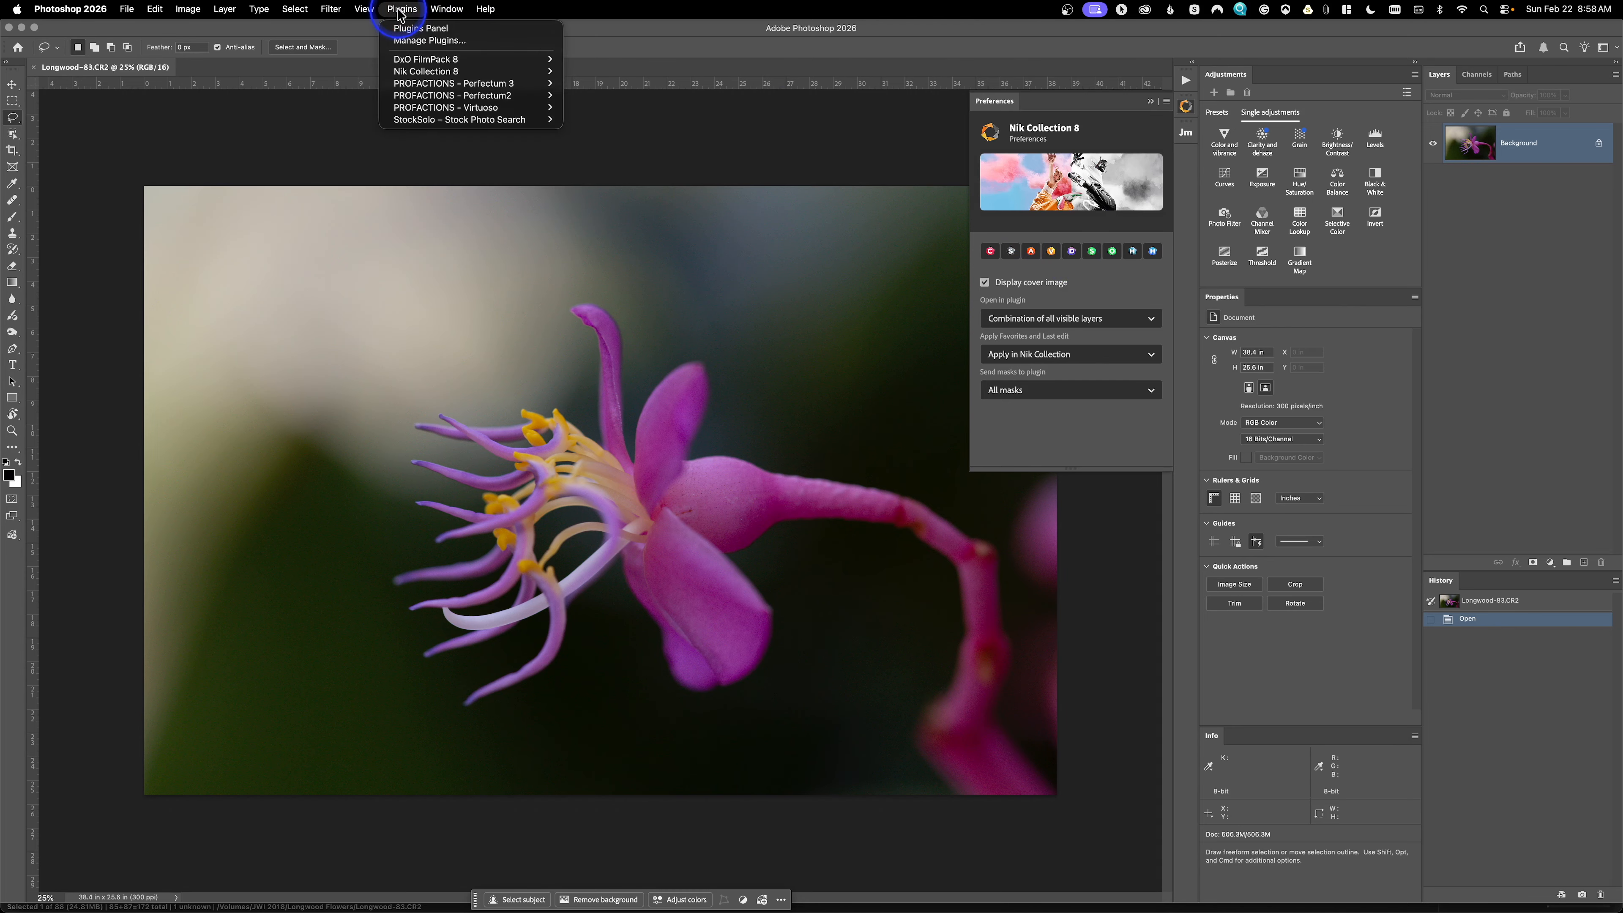
mouse_move(473, 71)
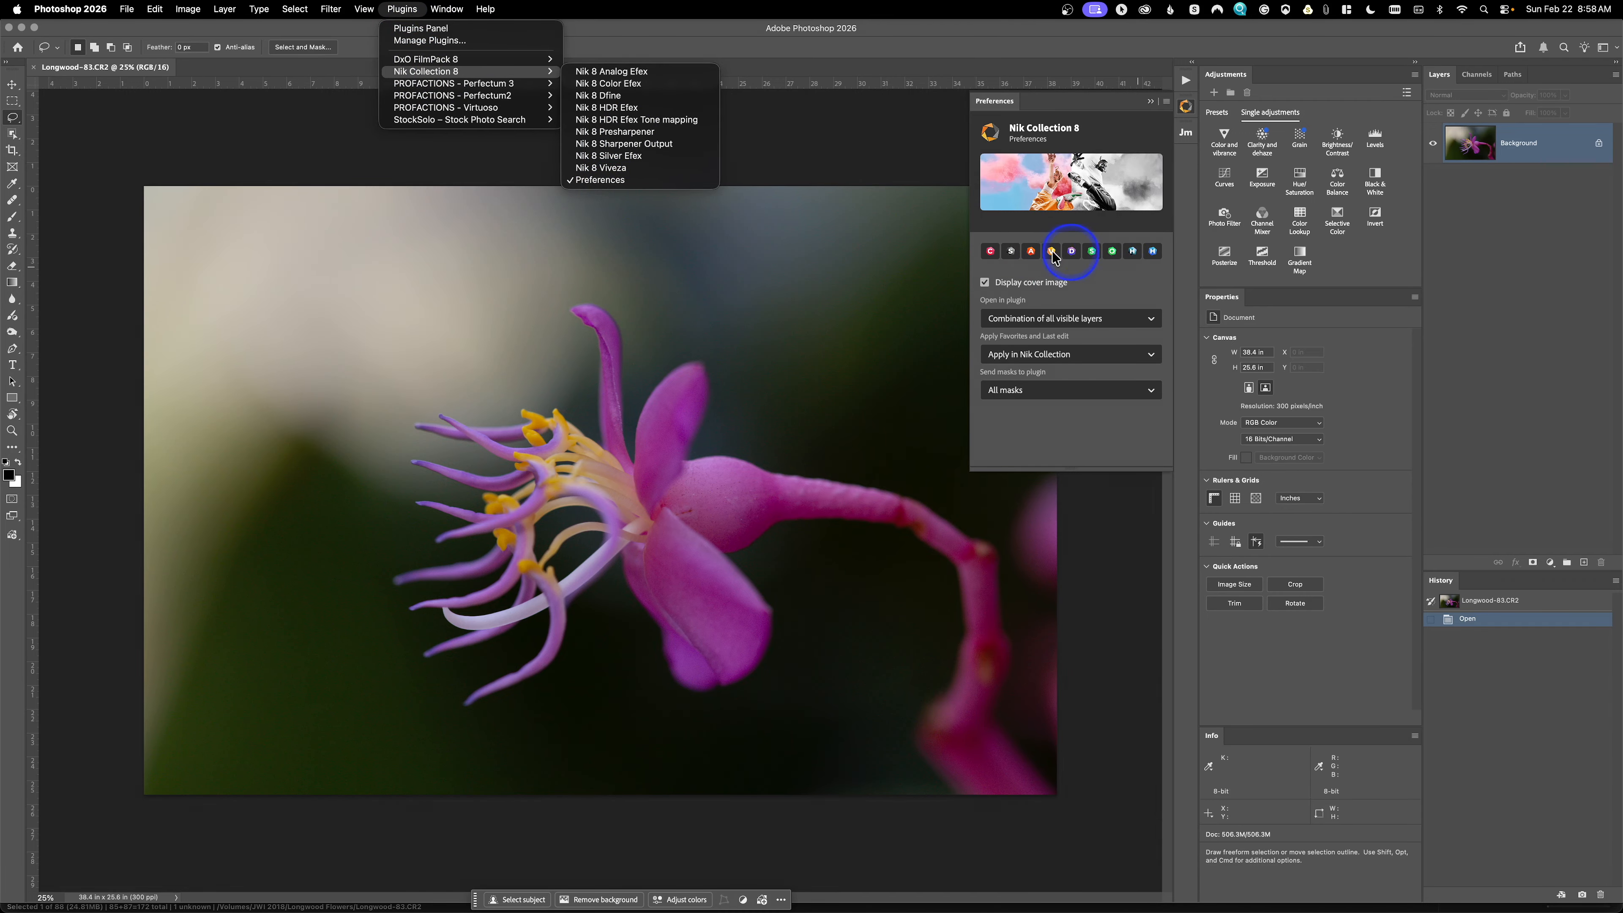
click(1082, 289)
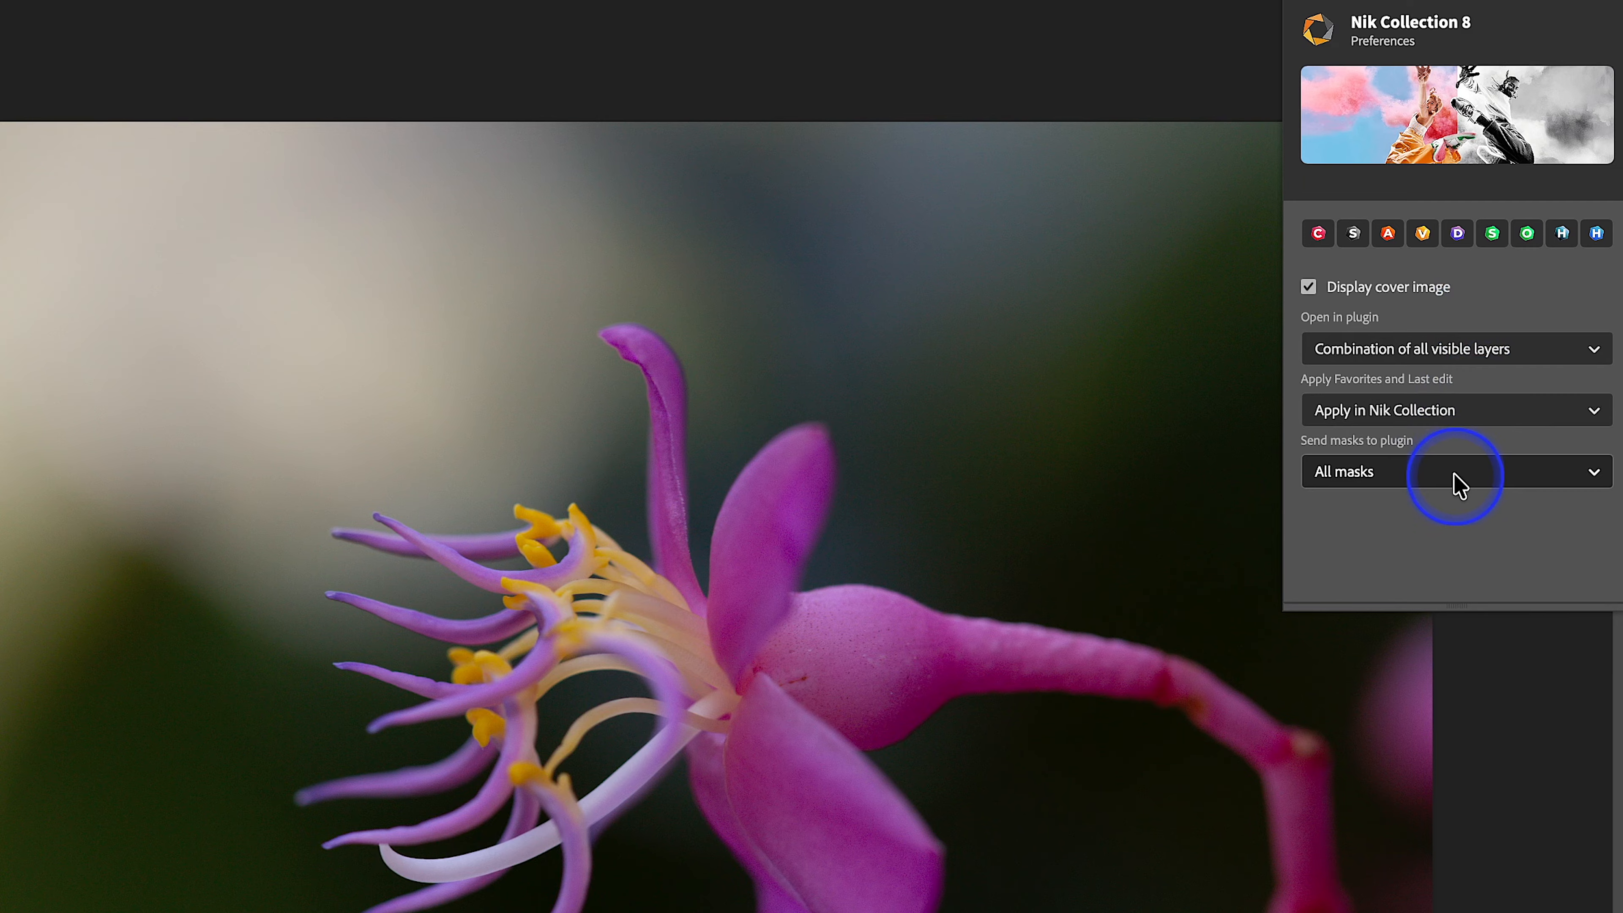
click(1434, 465)
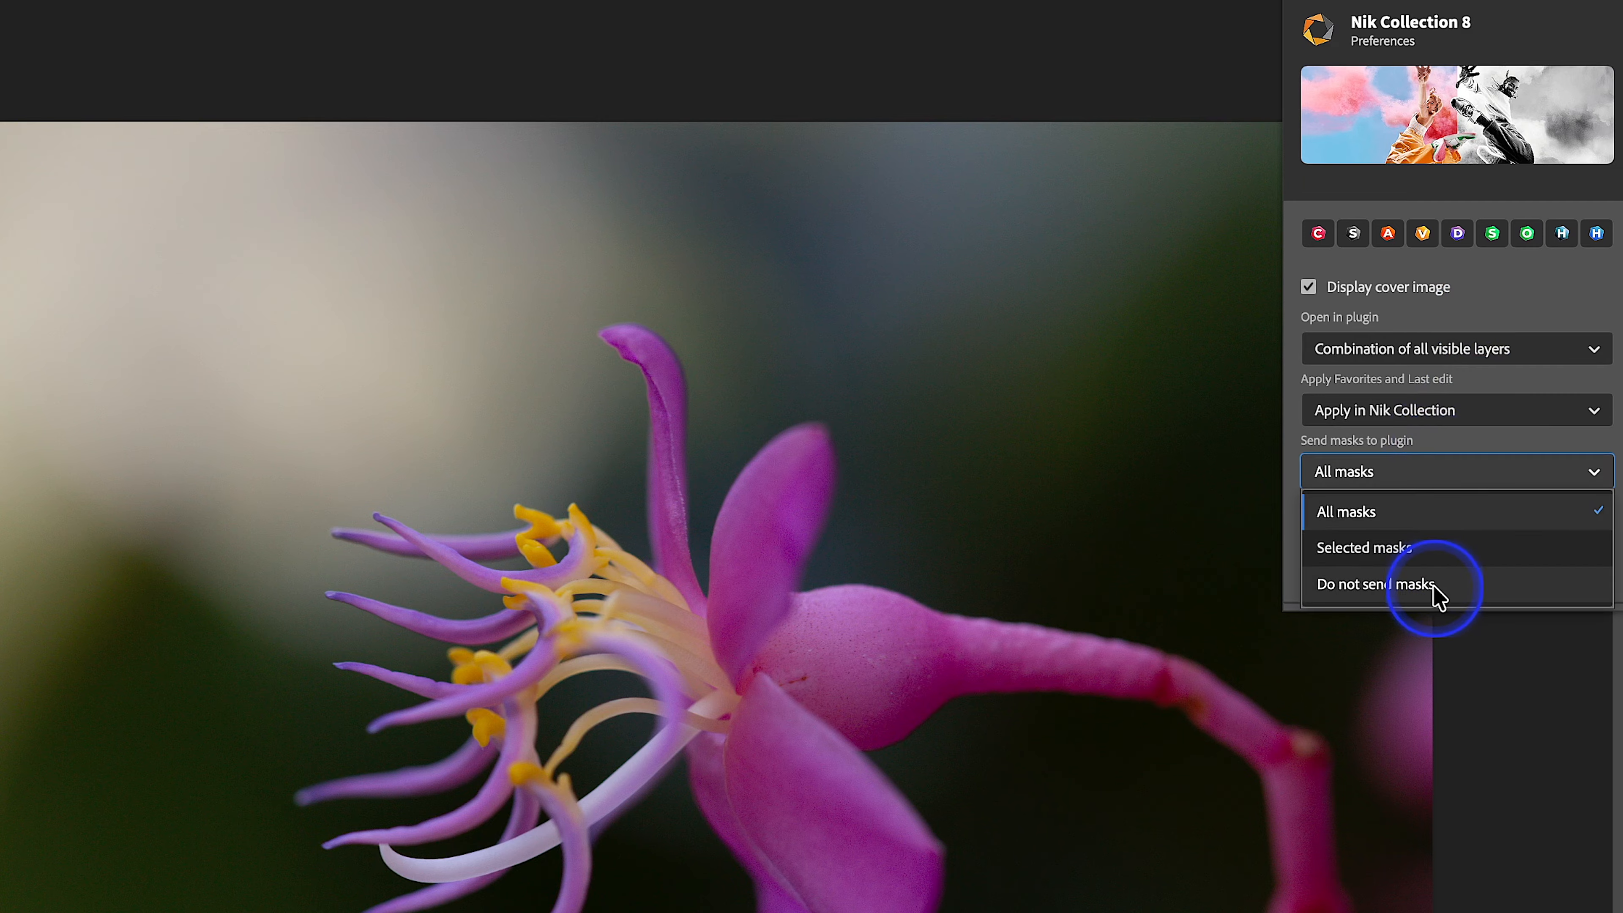
click(1412, 515)
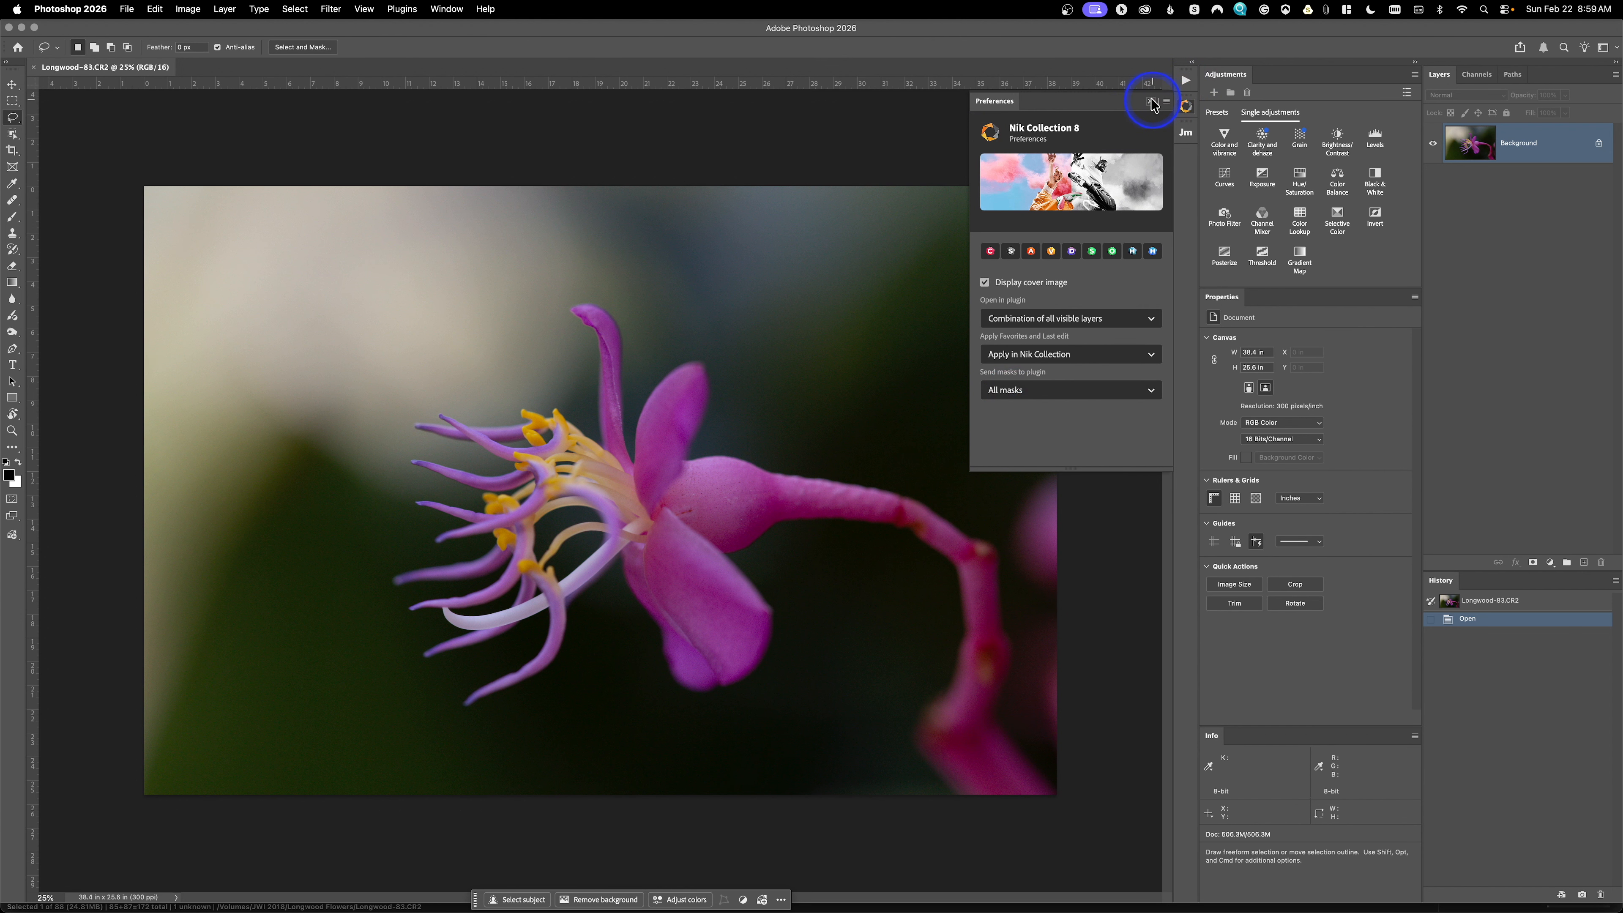
Launch Nik 8 Dfine on the photo and inspect the flower's centre at 100% magnification
click(1072, 251)
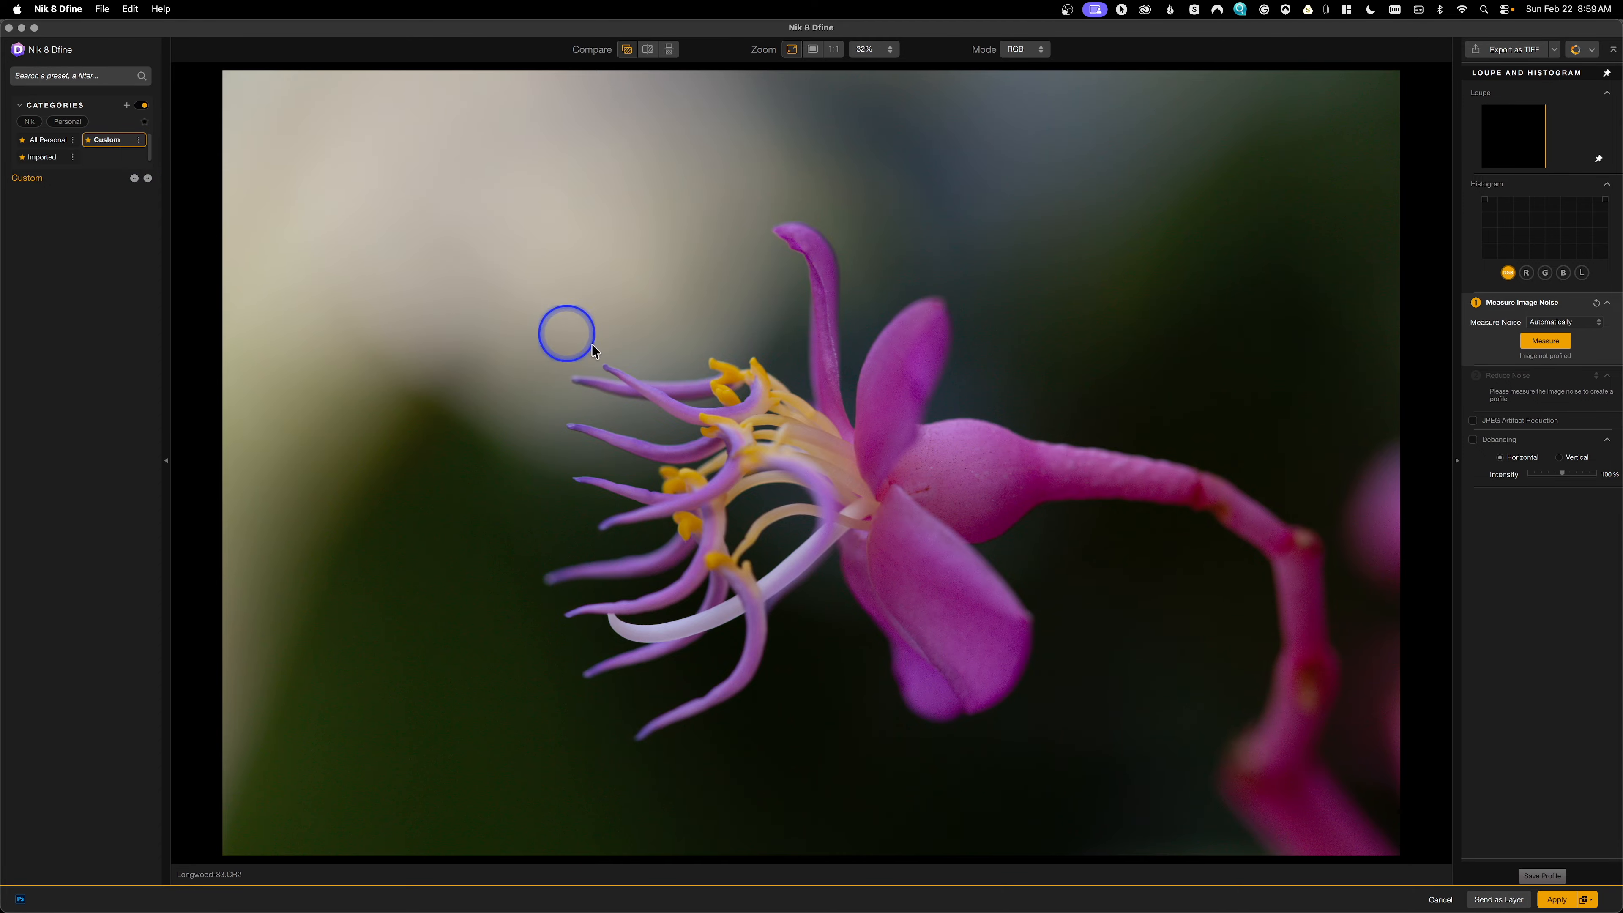
click(889, 50)
click(859, 131)
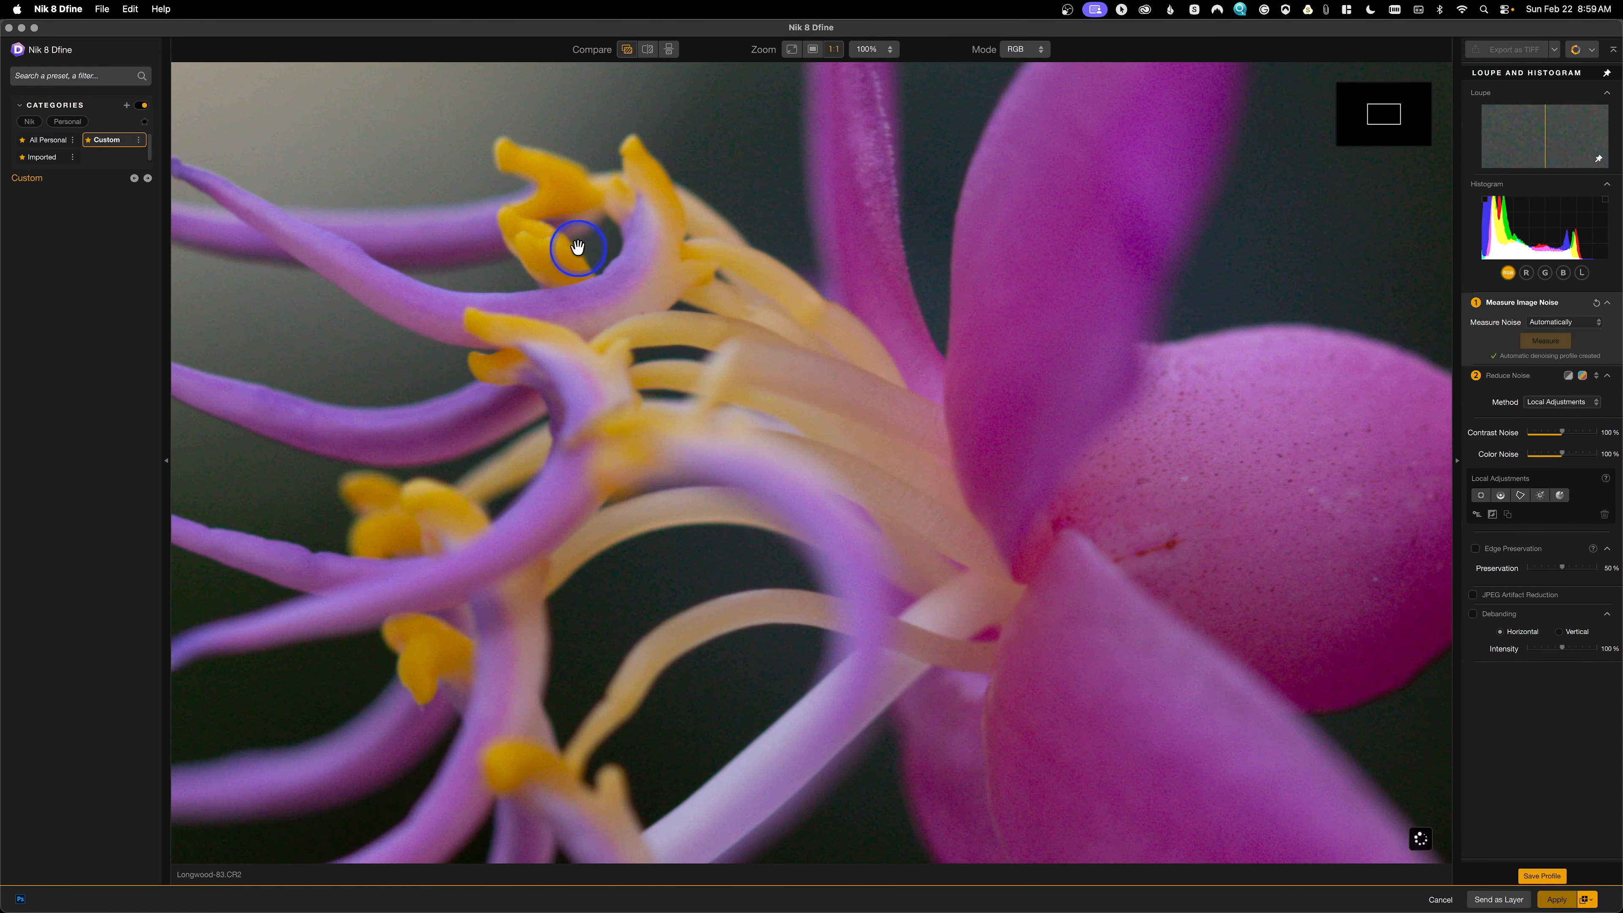
scroll(616, 522, up, 5)
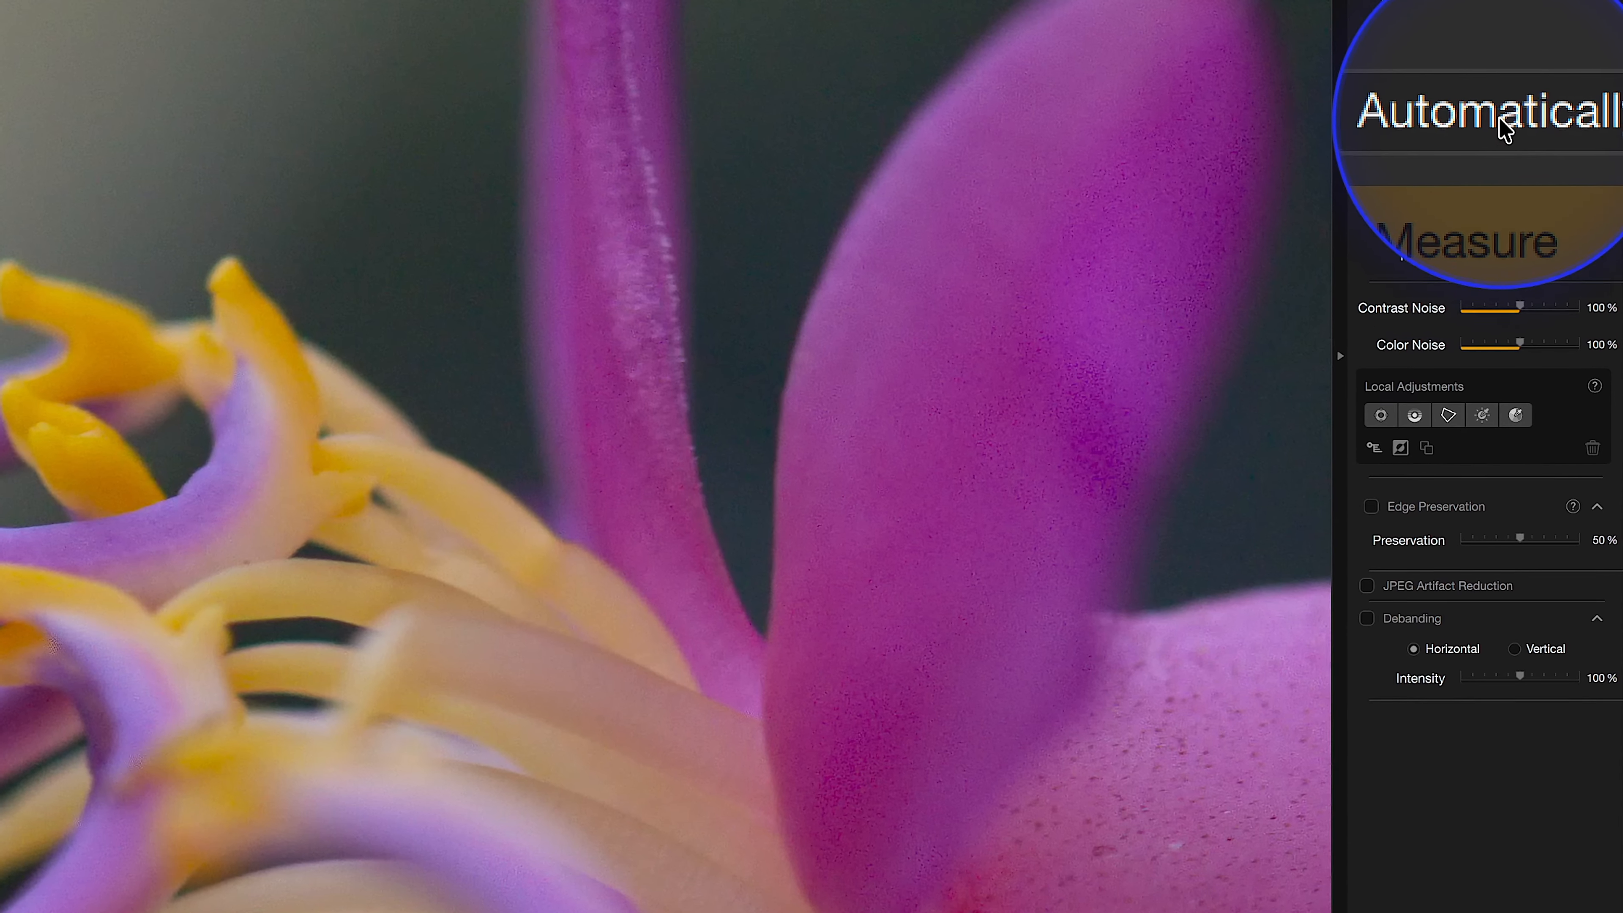
Examine the noise measurement mode and the noise reduction methods, keeping Automatically and Local Adjustments
click(1499, 119)
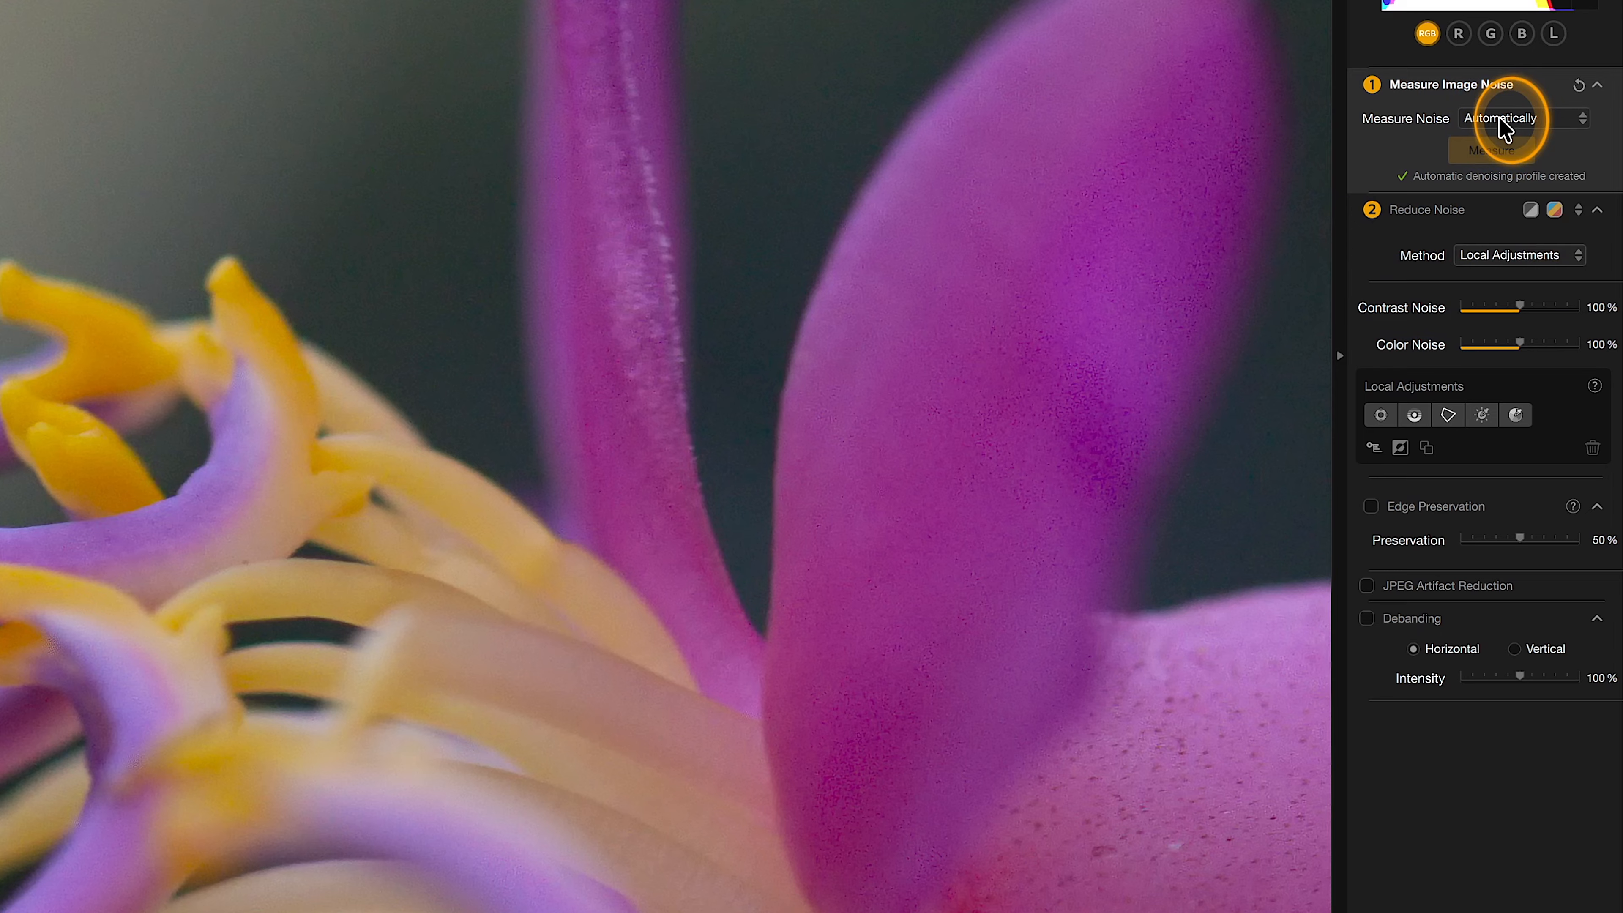
click(1500, 119)
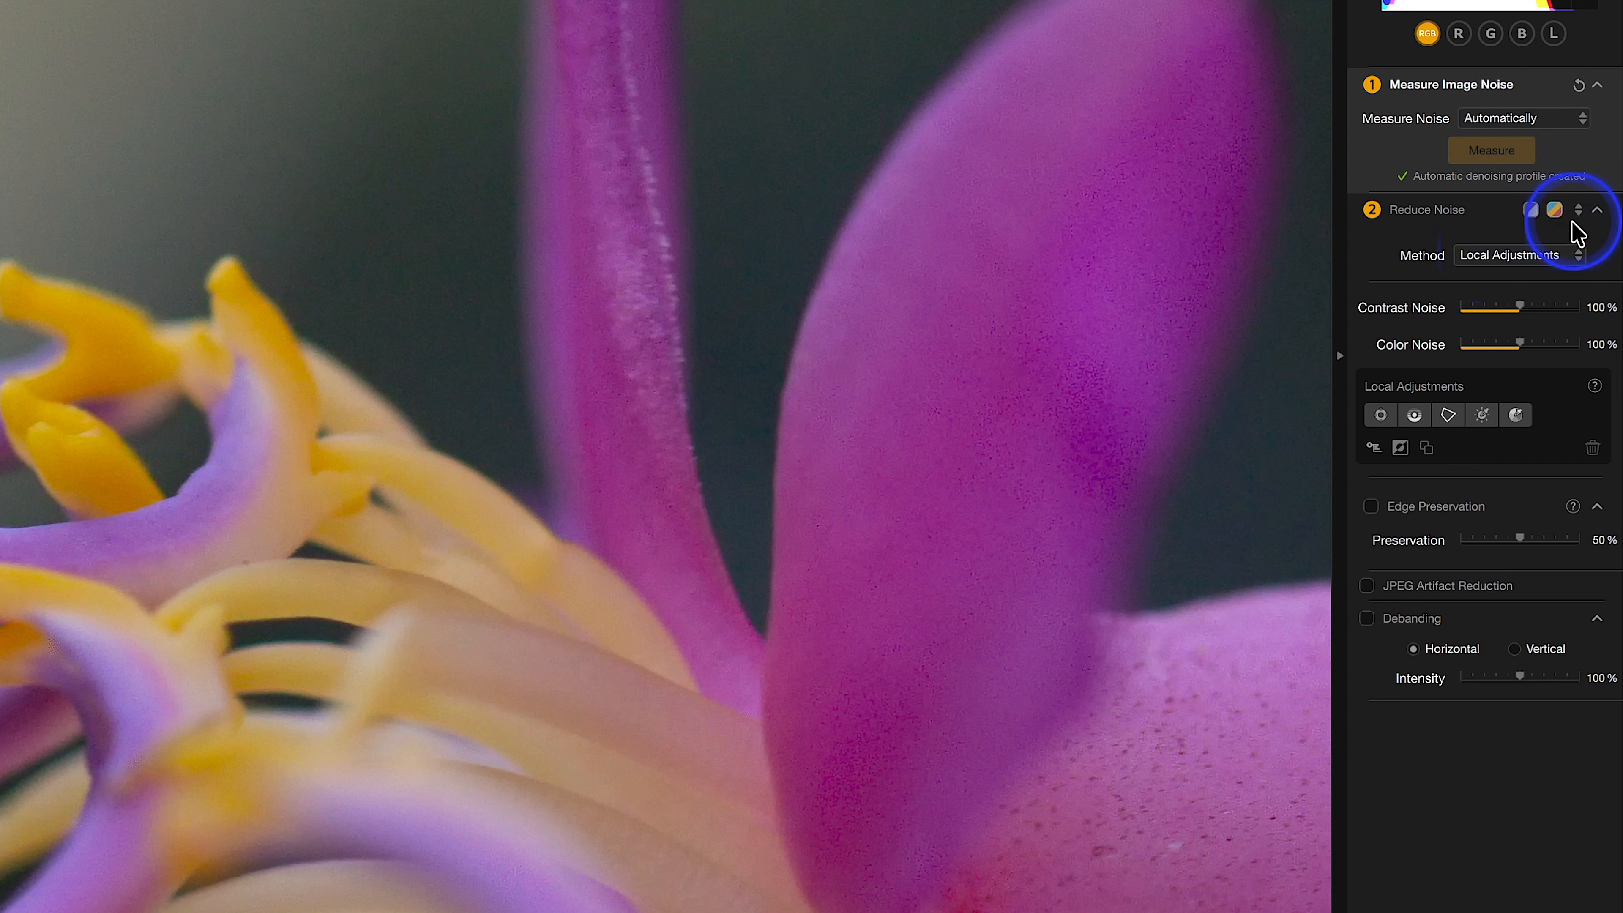
click(1524, 260)
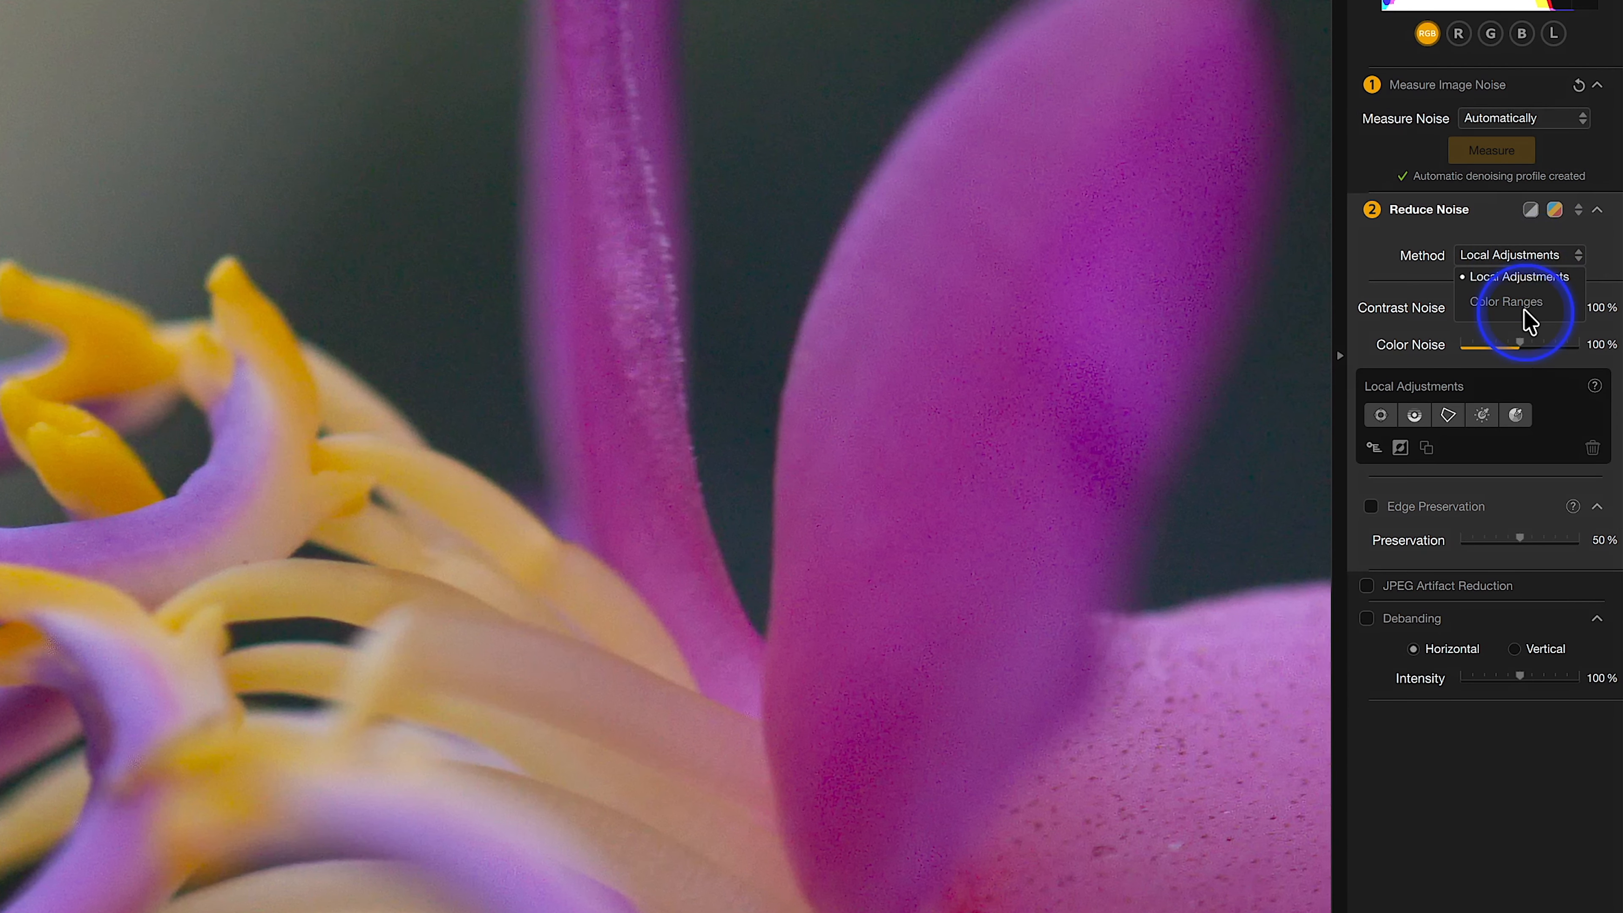
click(1525, 279)
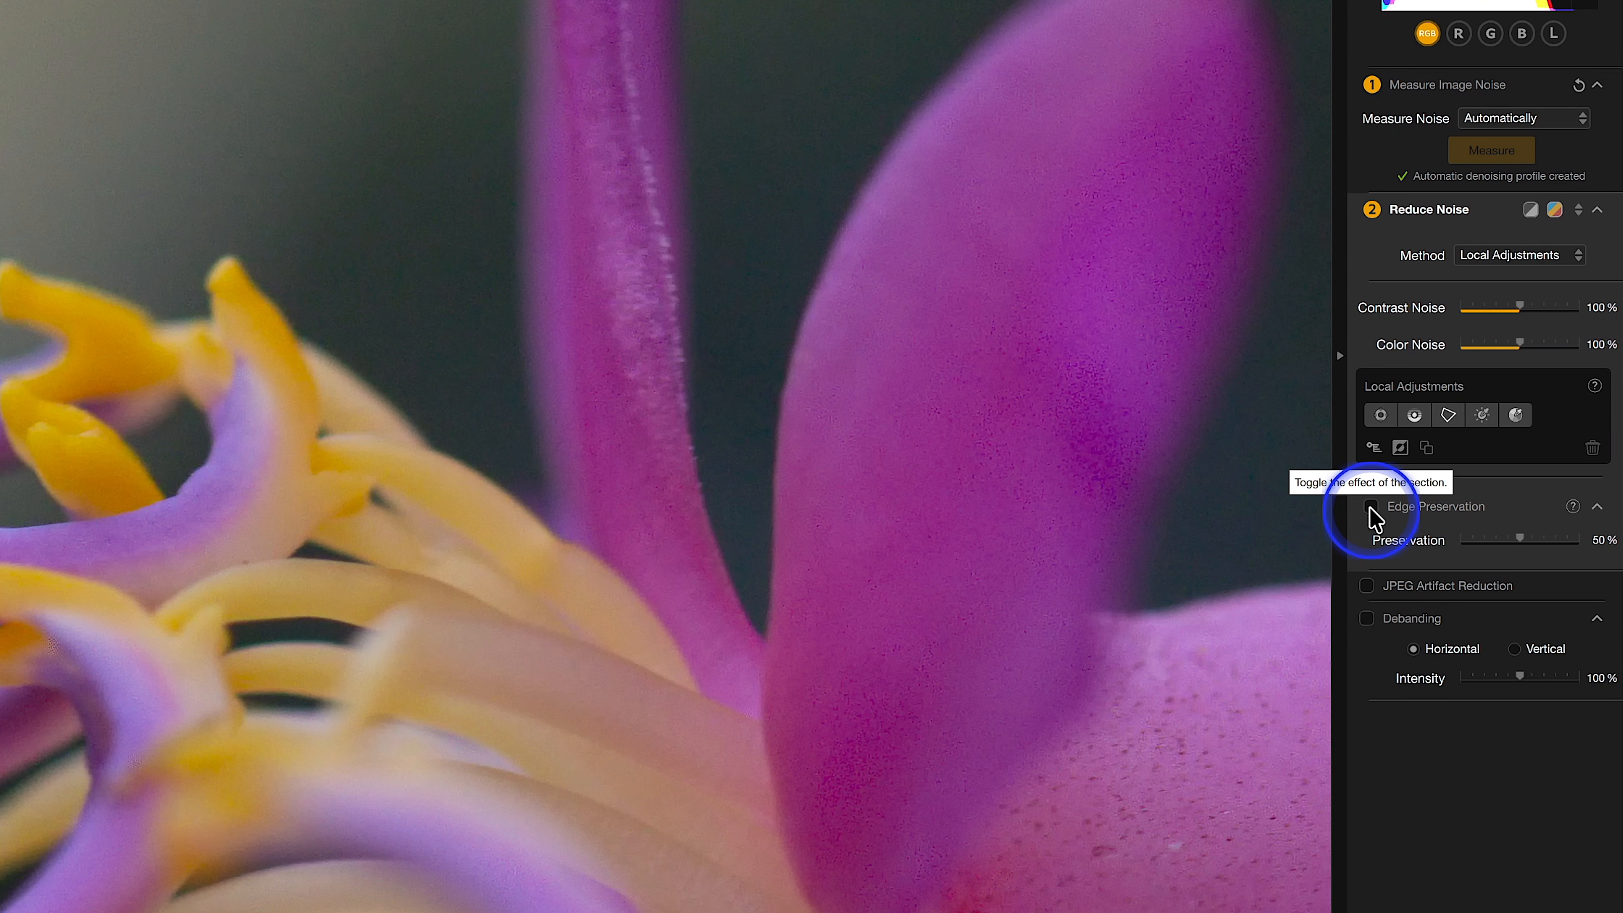
Turn on Debanding with the Vertical direction
click(1367, 618)
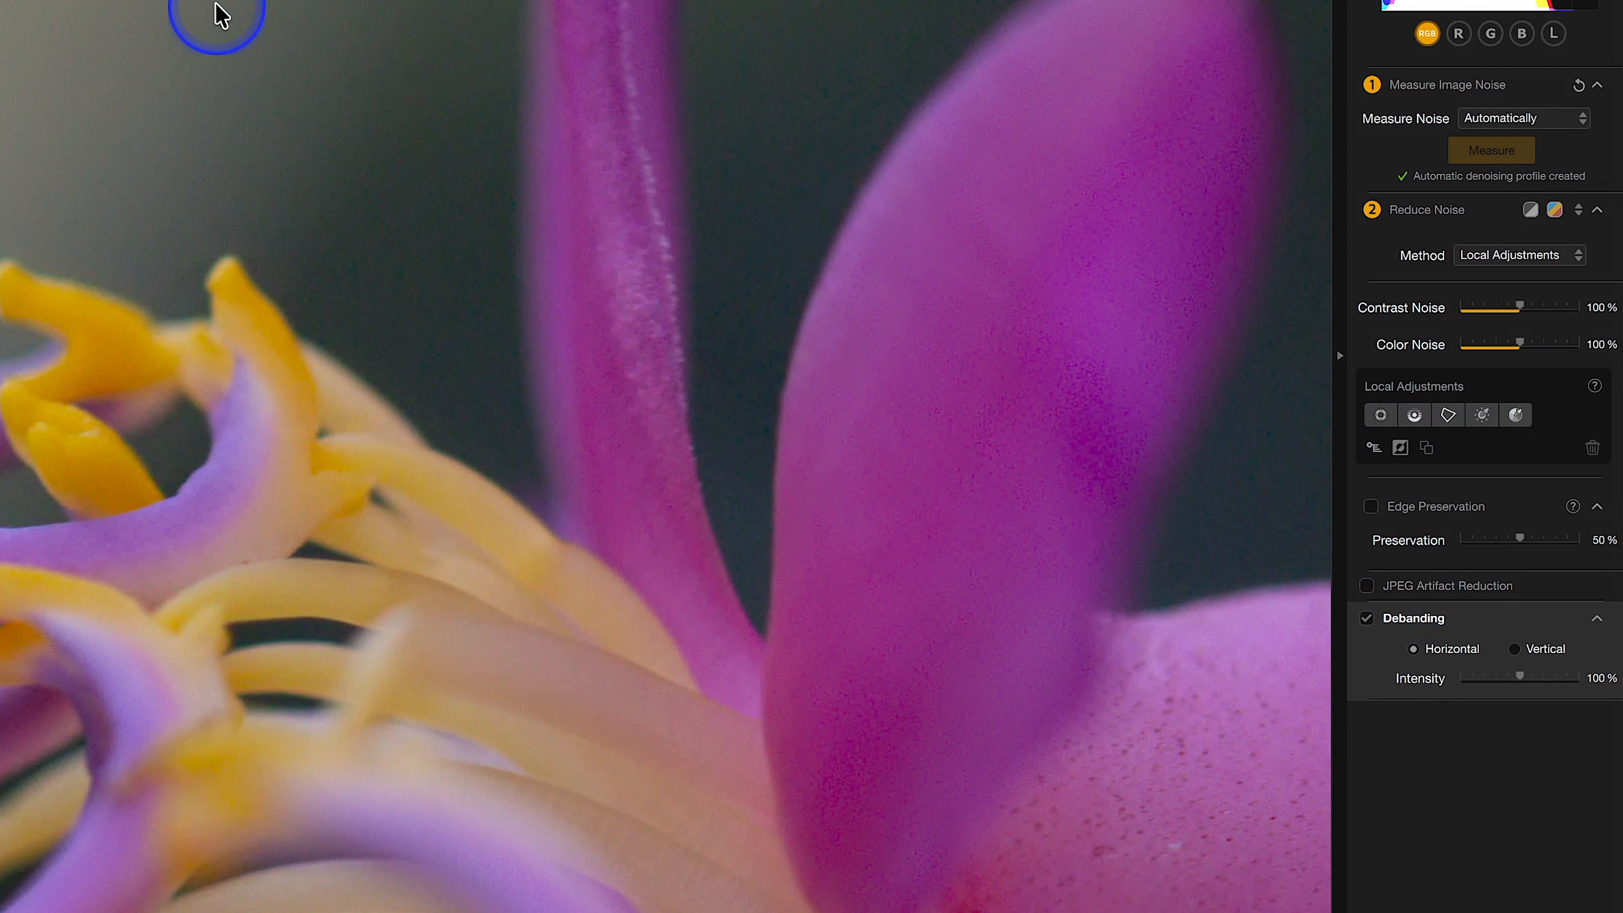
click(1529, 643)
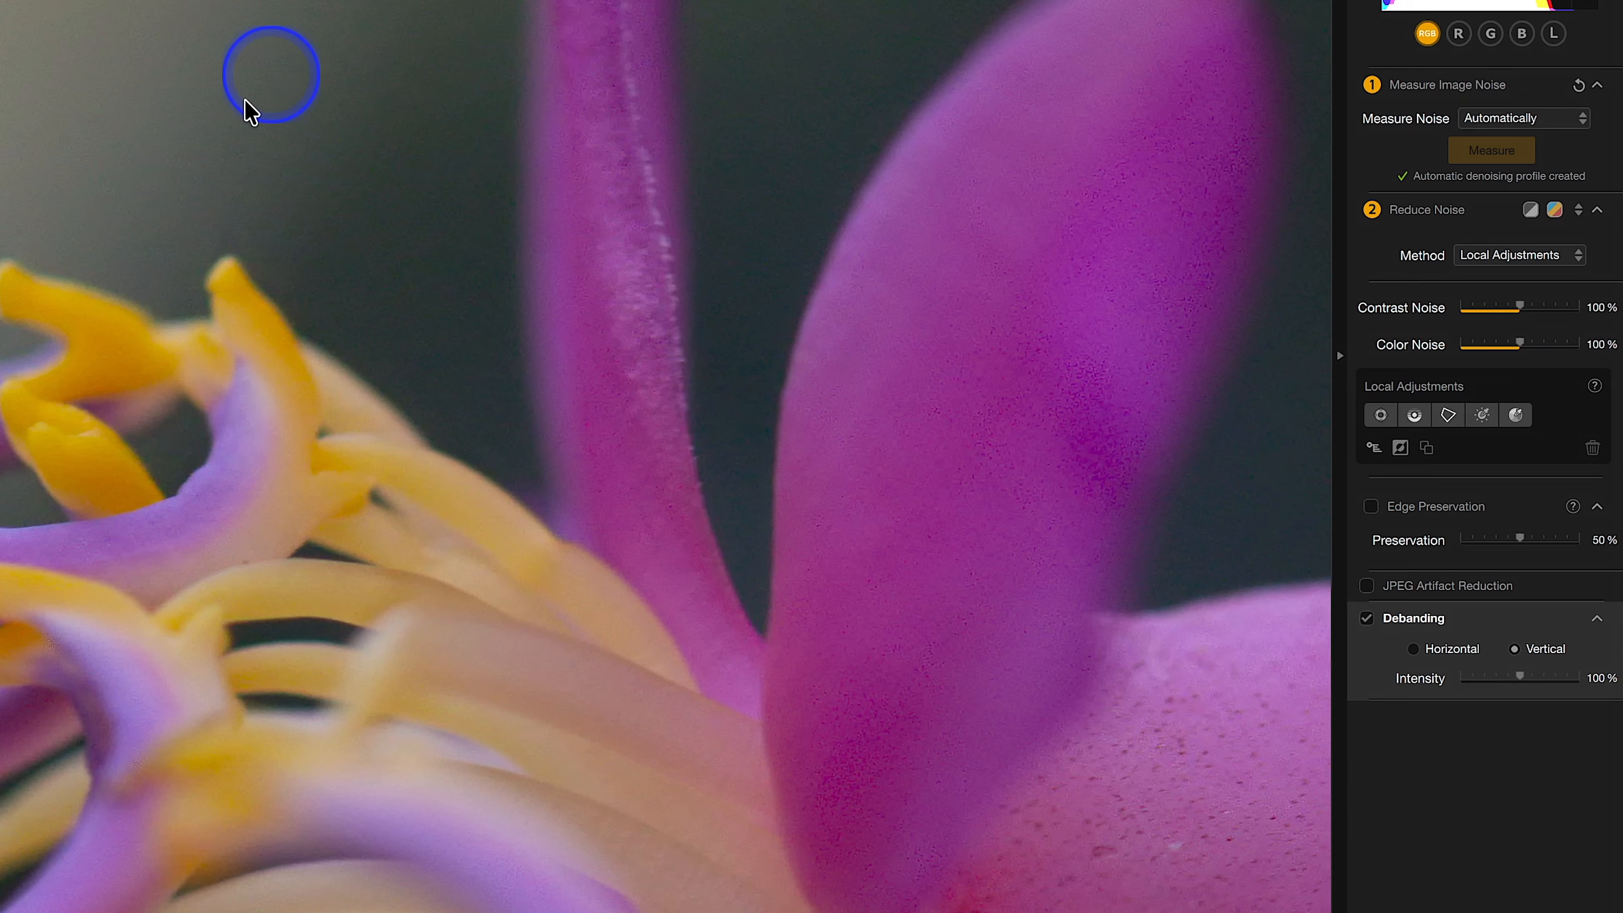
Set the Contrast Noise reduction to 123% and the Color Noise reduction to 128%
drag(1527, 309, 1534, 308)
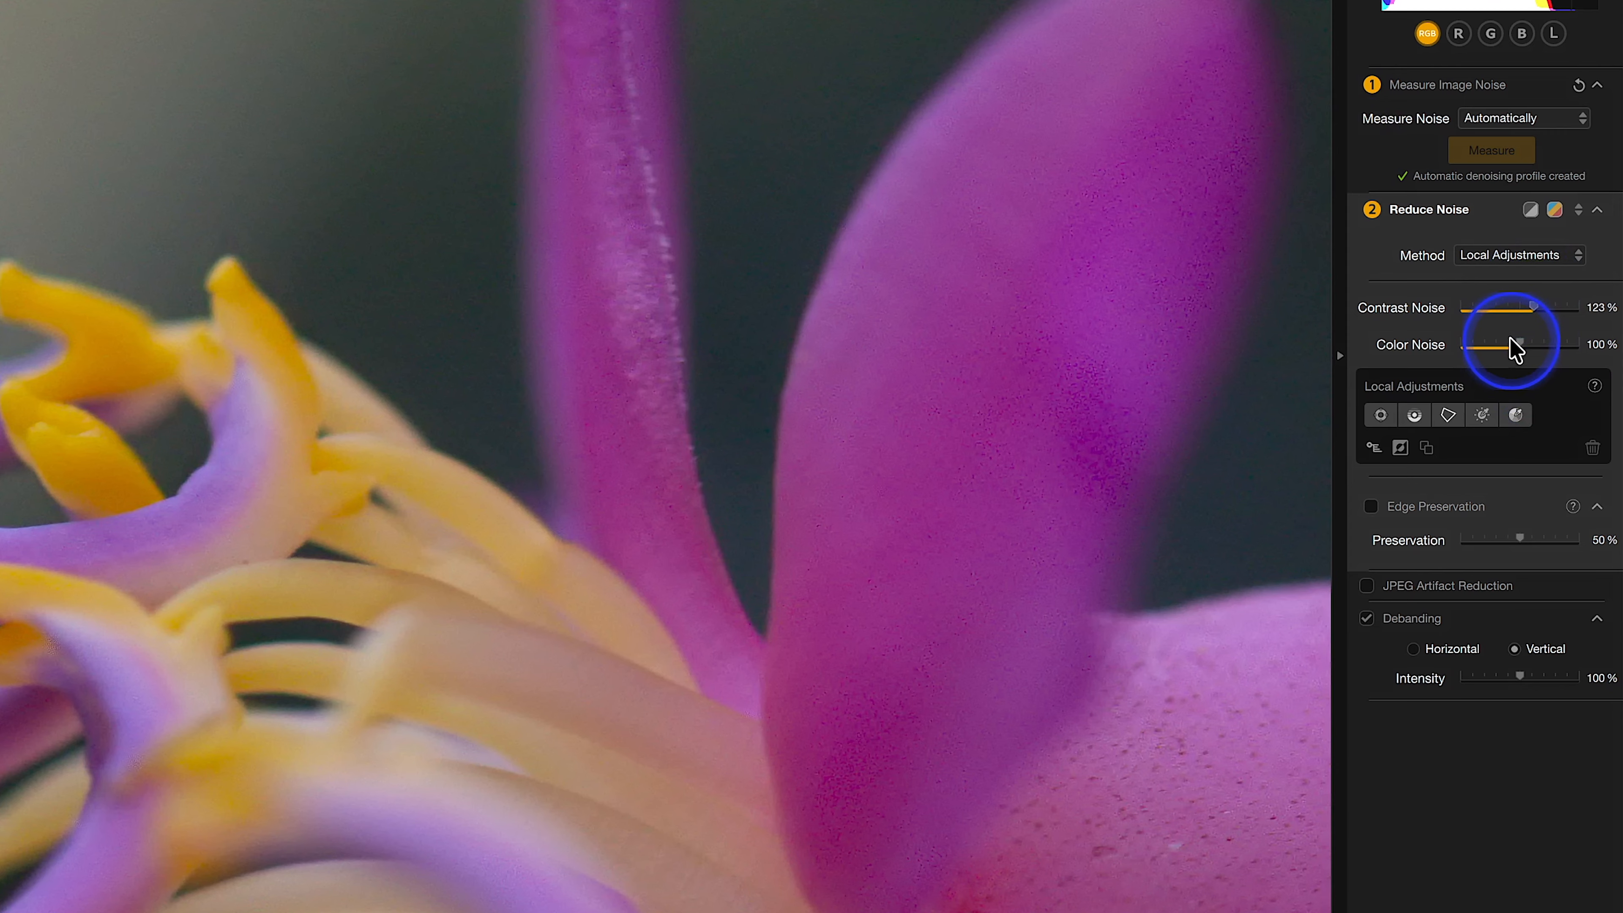
drag(1521, 350, 1536, 348)
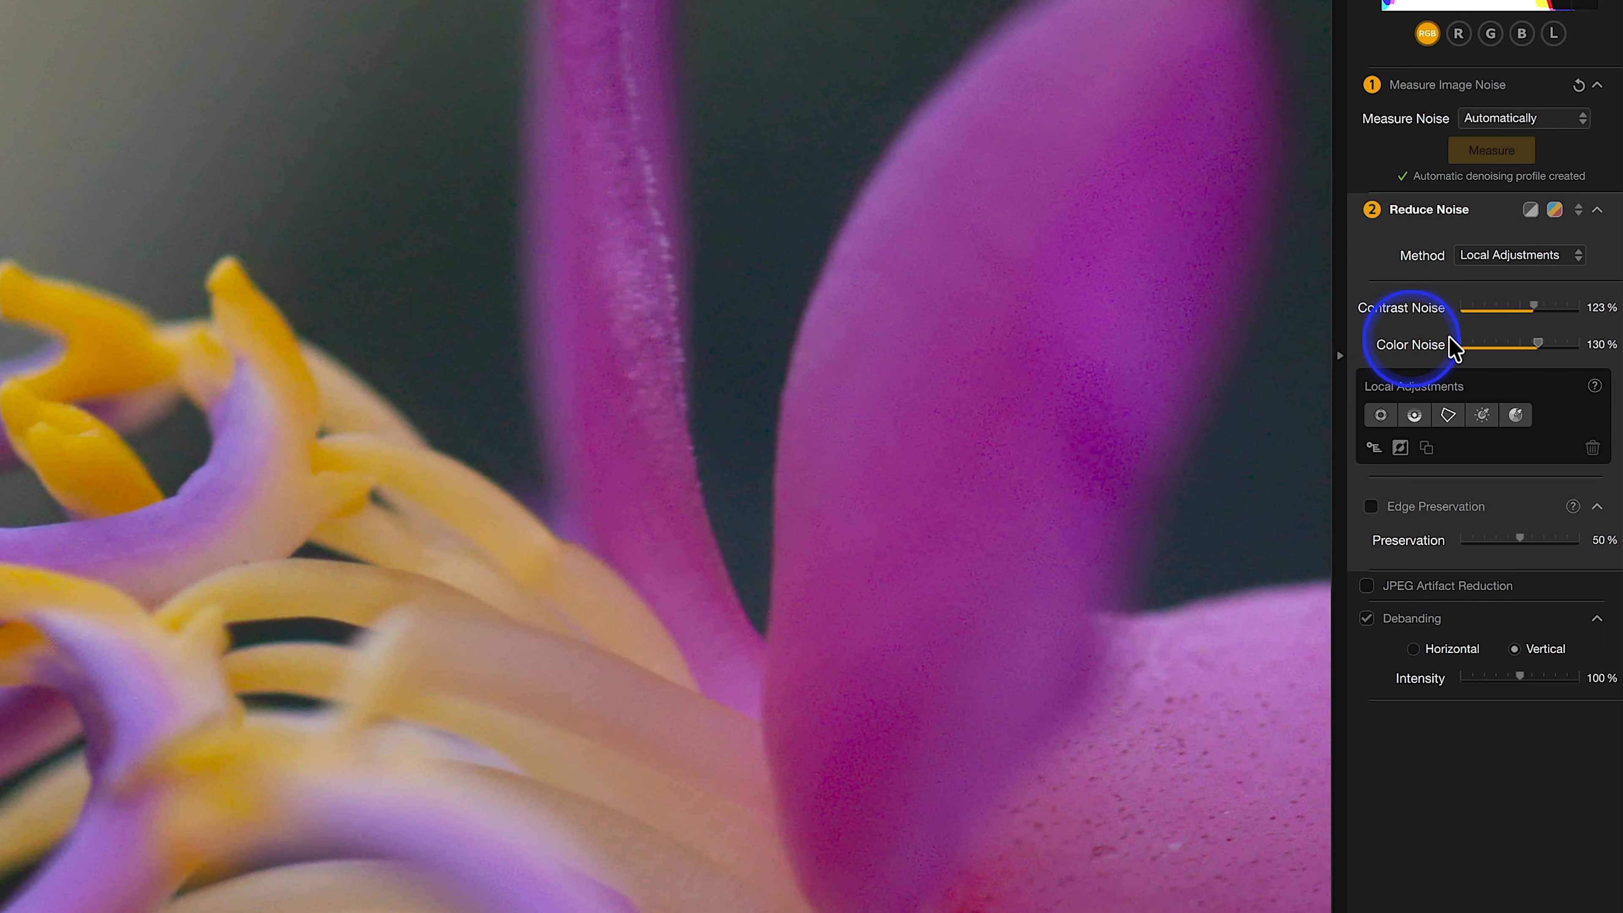
drag(1541, 348, 1506, 350)
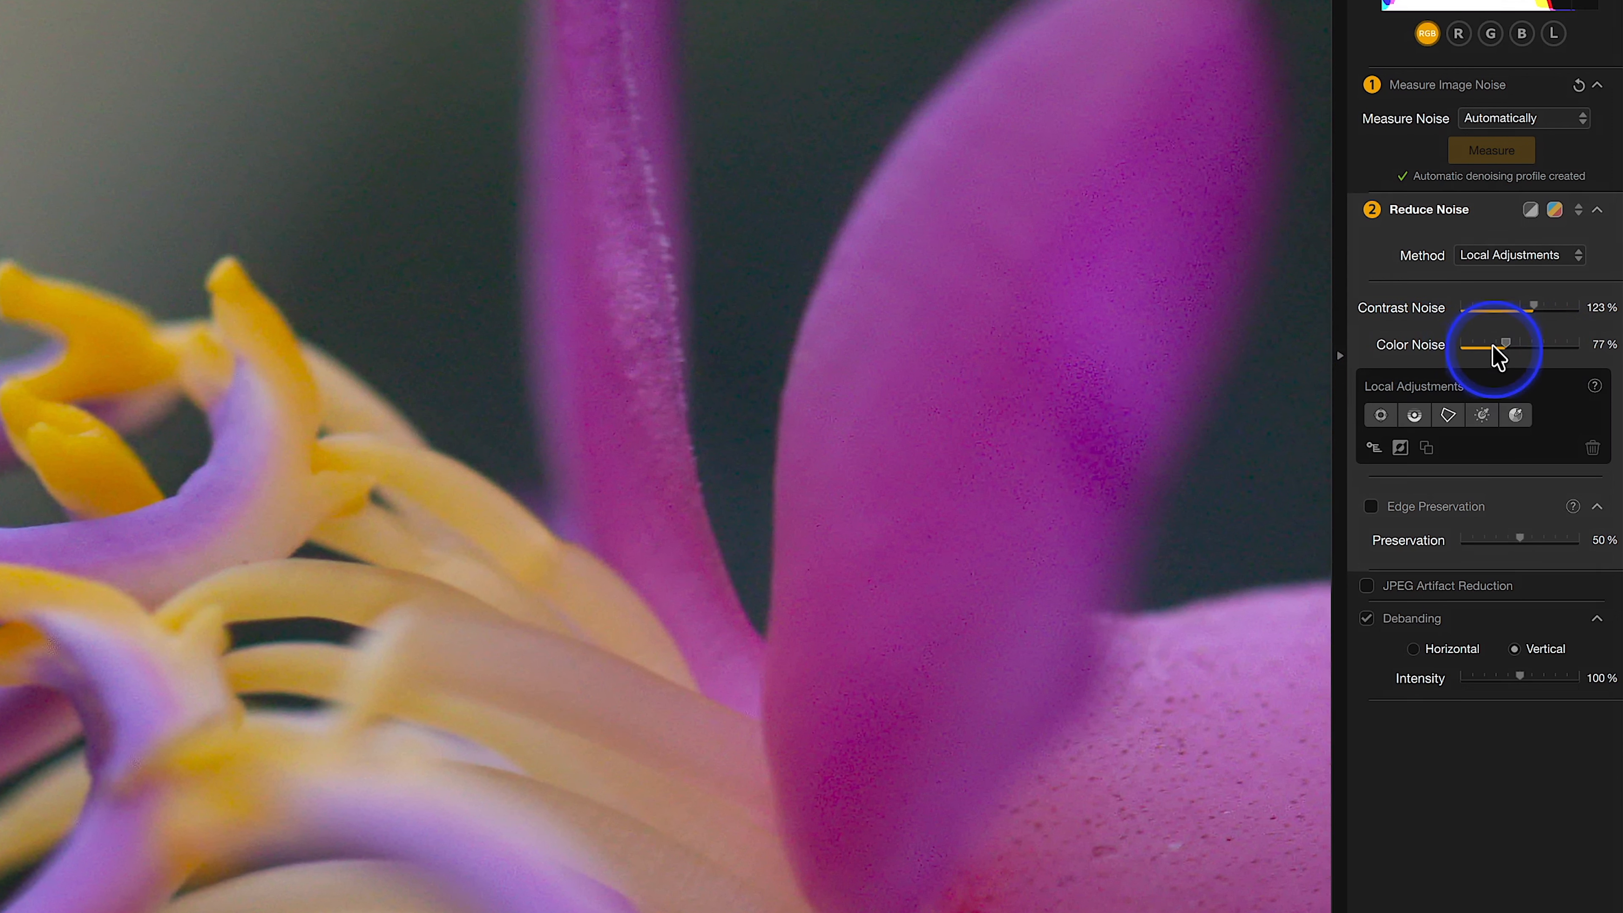
drag(1505, 348, 1536, 348)
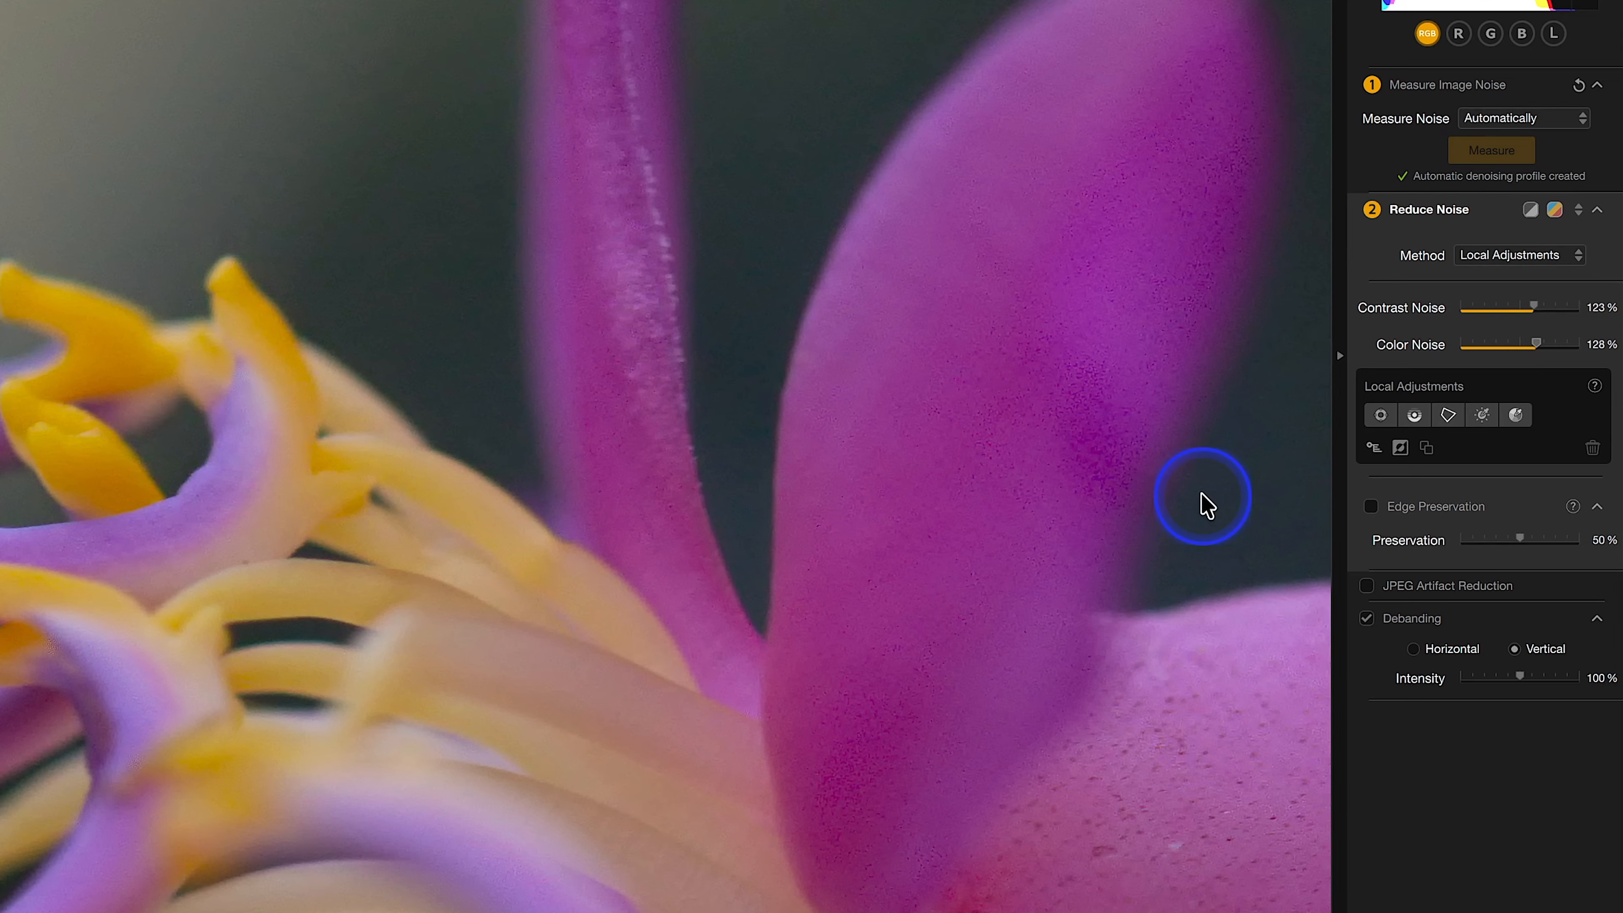
Raise the Color Noise reduction to 158%, with Edge Preservation on and Debanding Intensity at 119%, and apply the Dfine result
drag(1539, 348, 1545, 319)
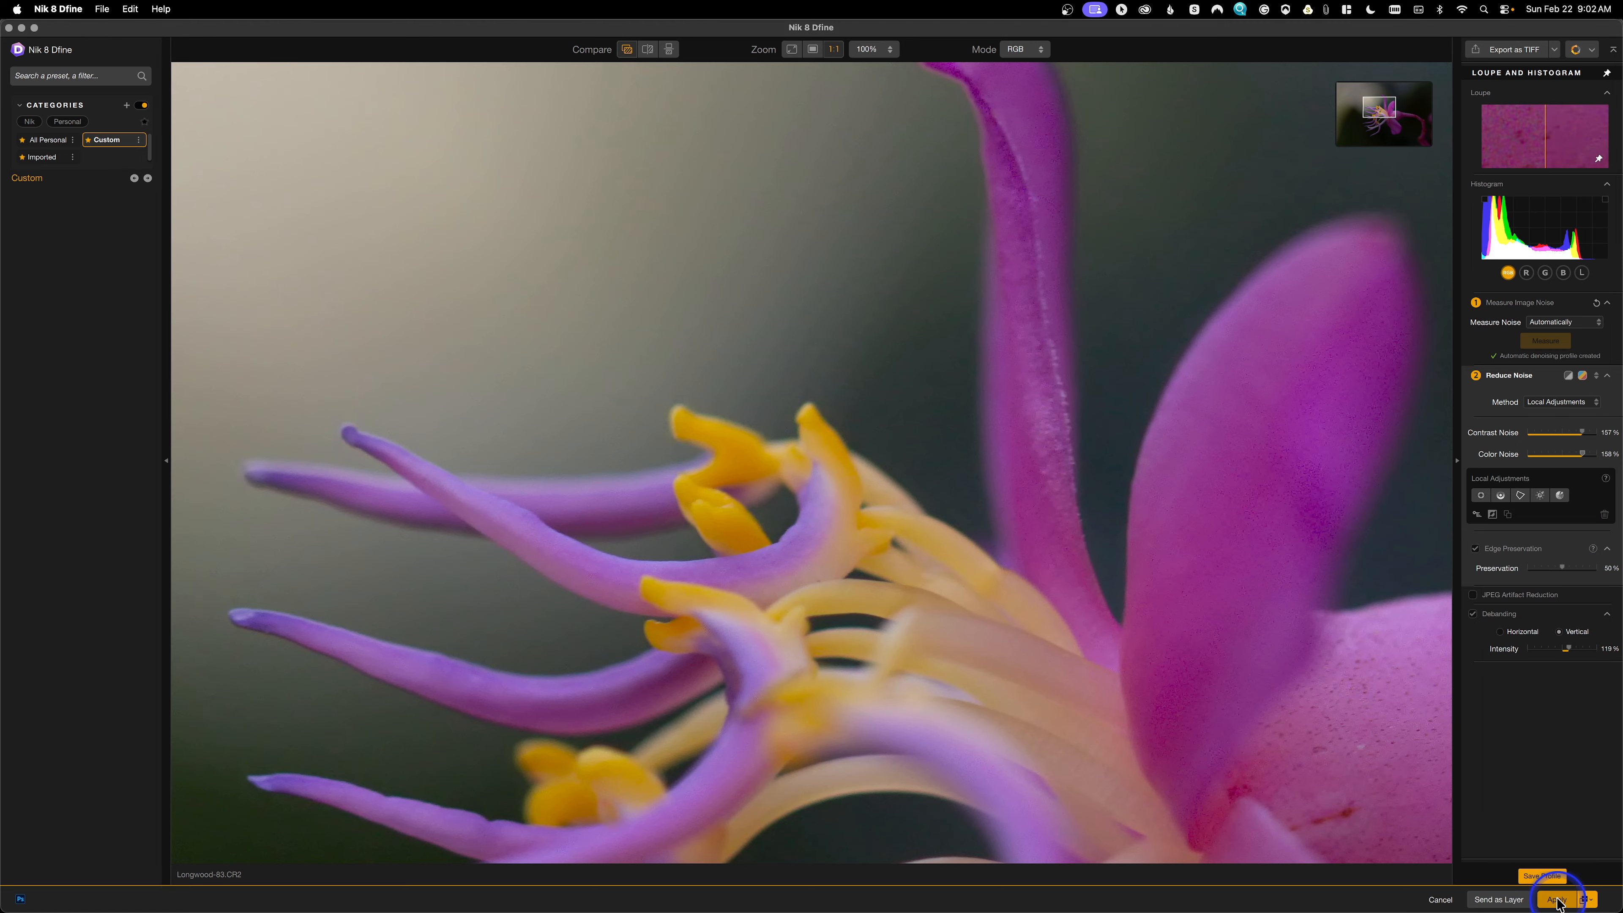
click(1555, 899)
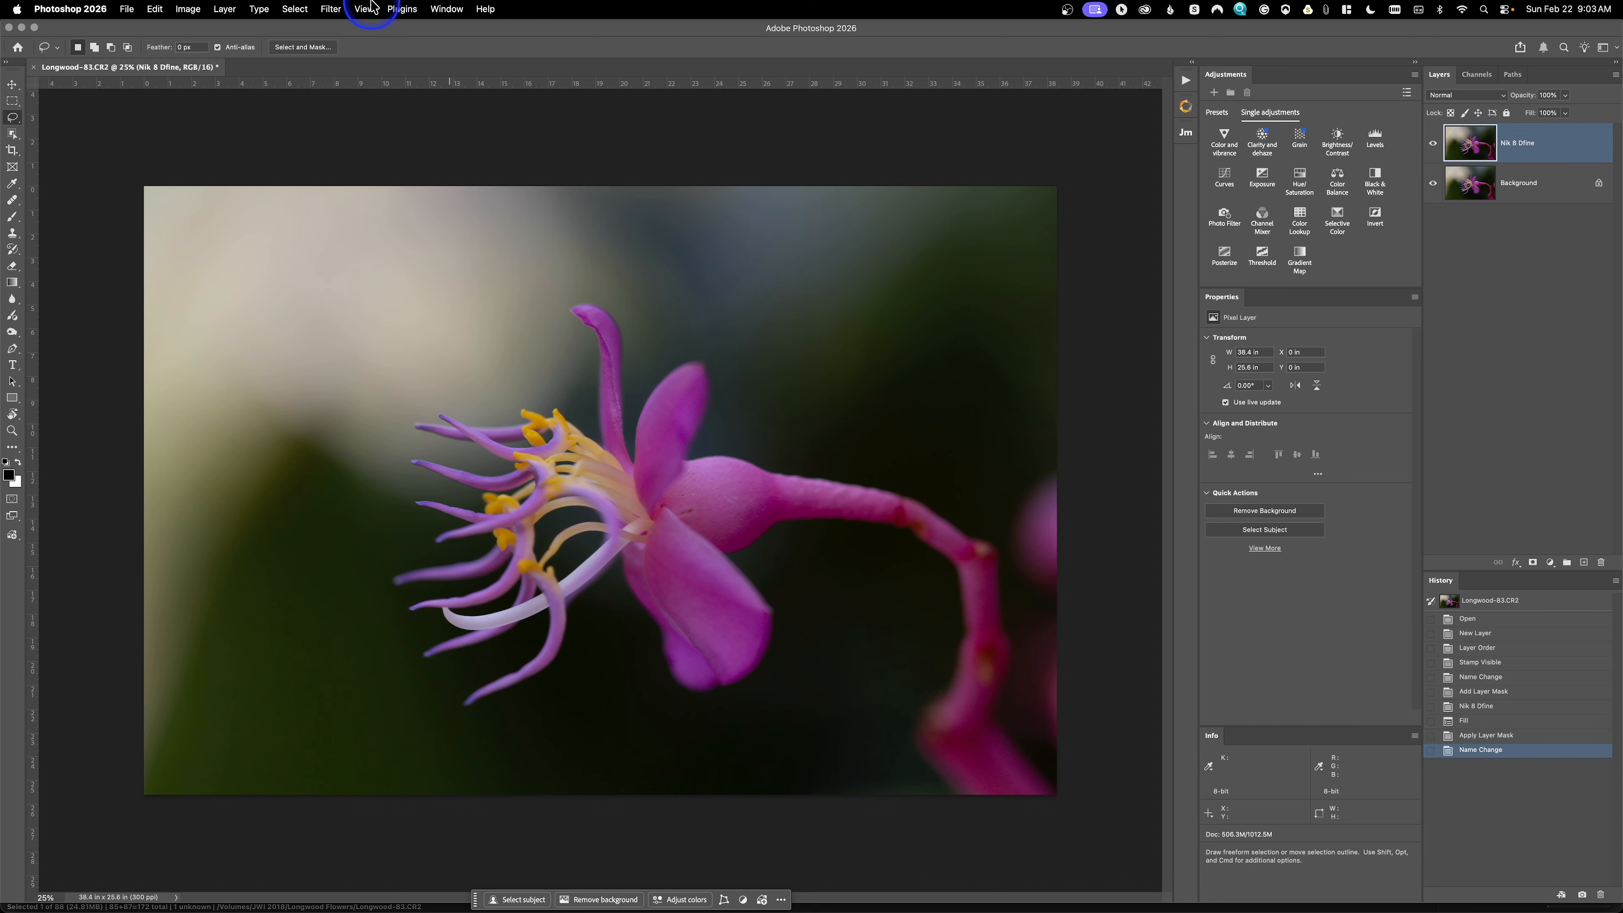
Compare the flower with the Nik 8 Dfine layer hidden and shown, at 66.7% and 100% magnification
key(super+equal)
key(super+equal)
key(super+equal)
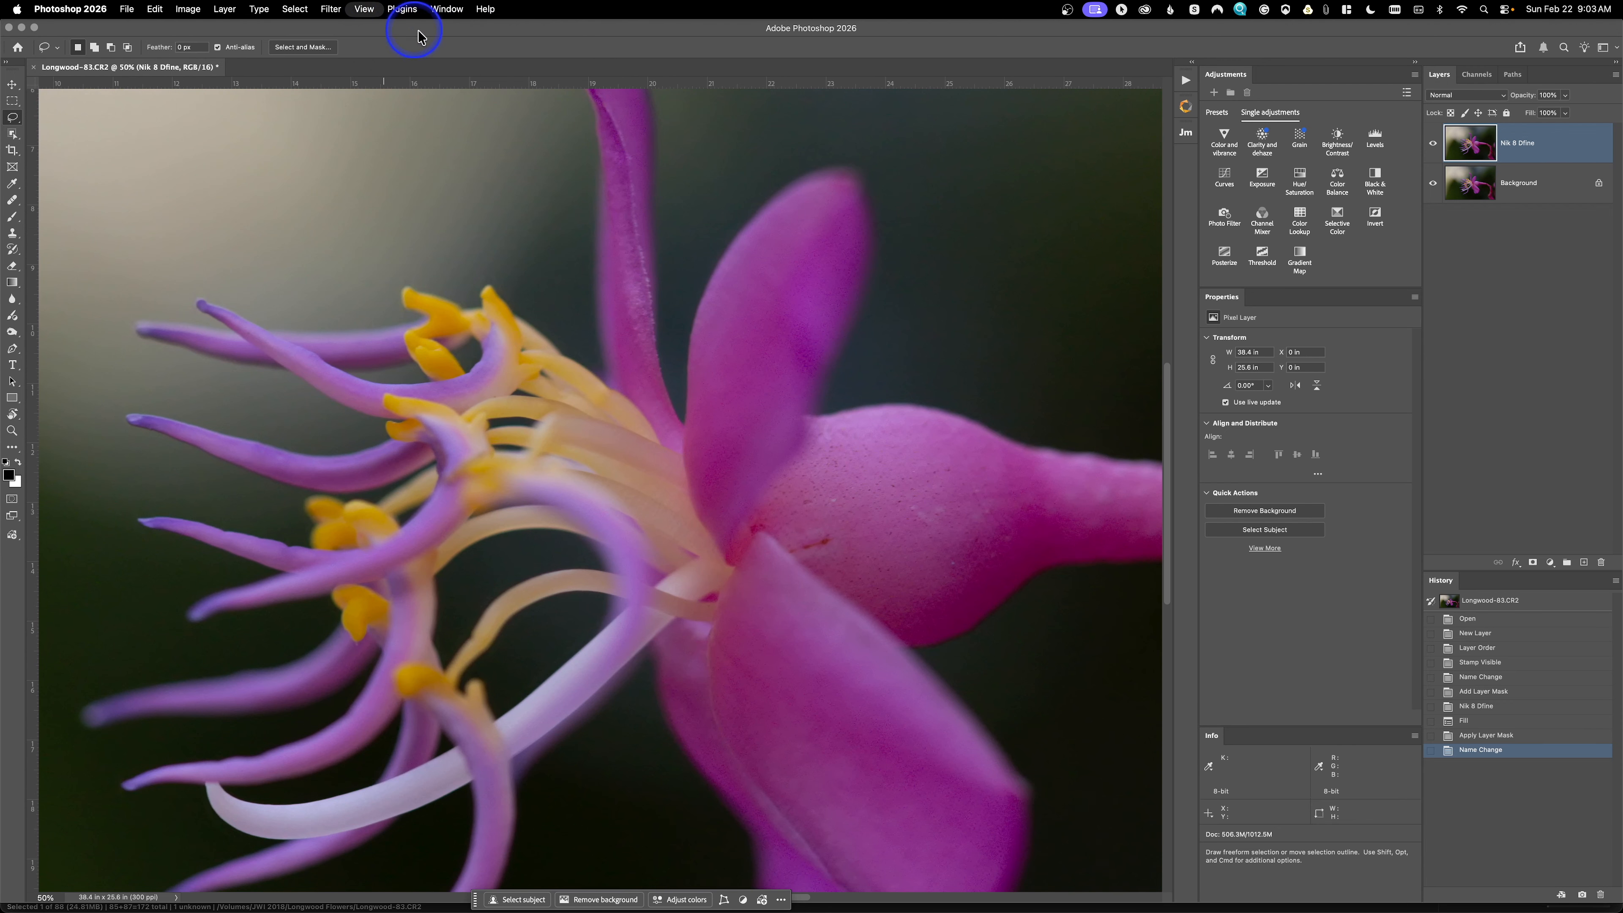
drag(489, 240, 507, 399)
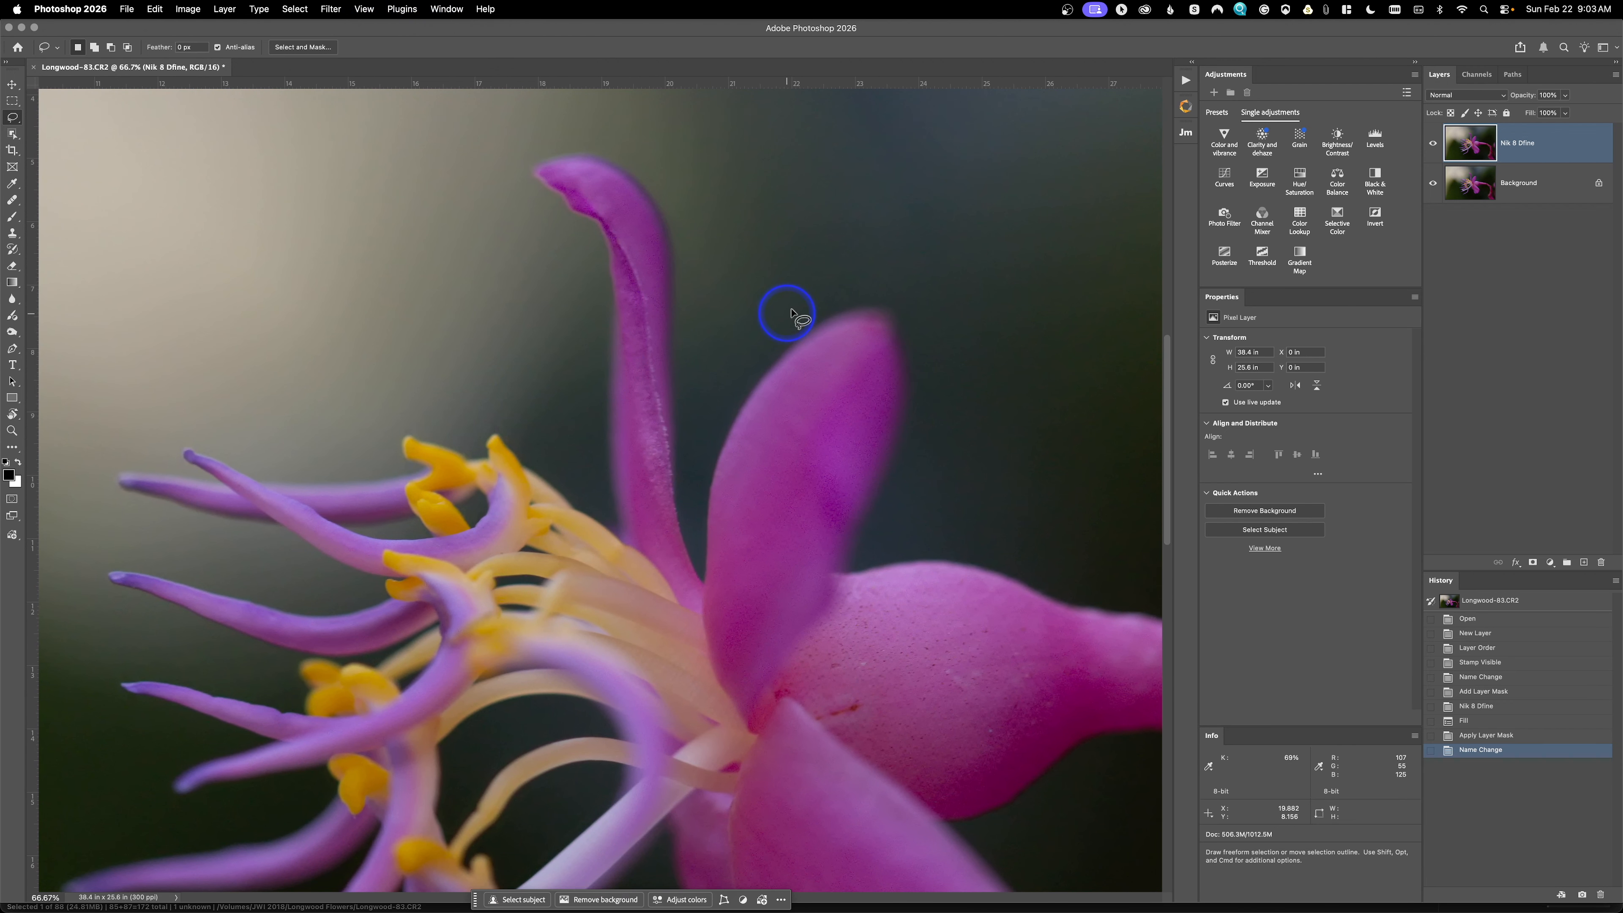
click(1433, 144)
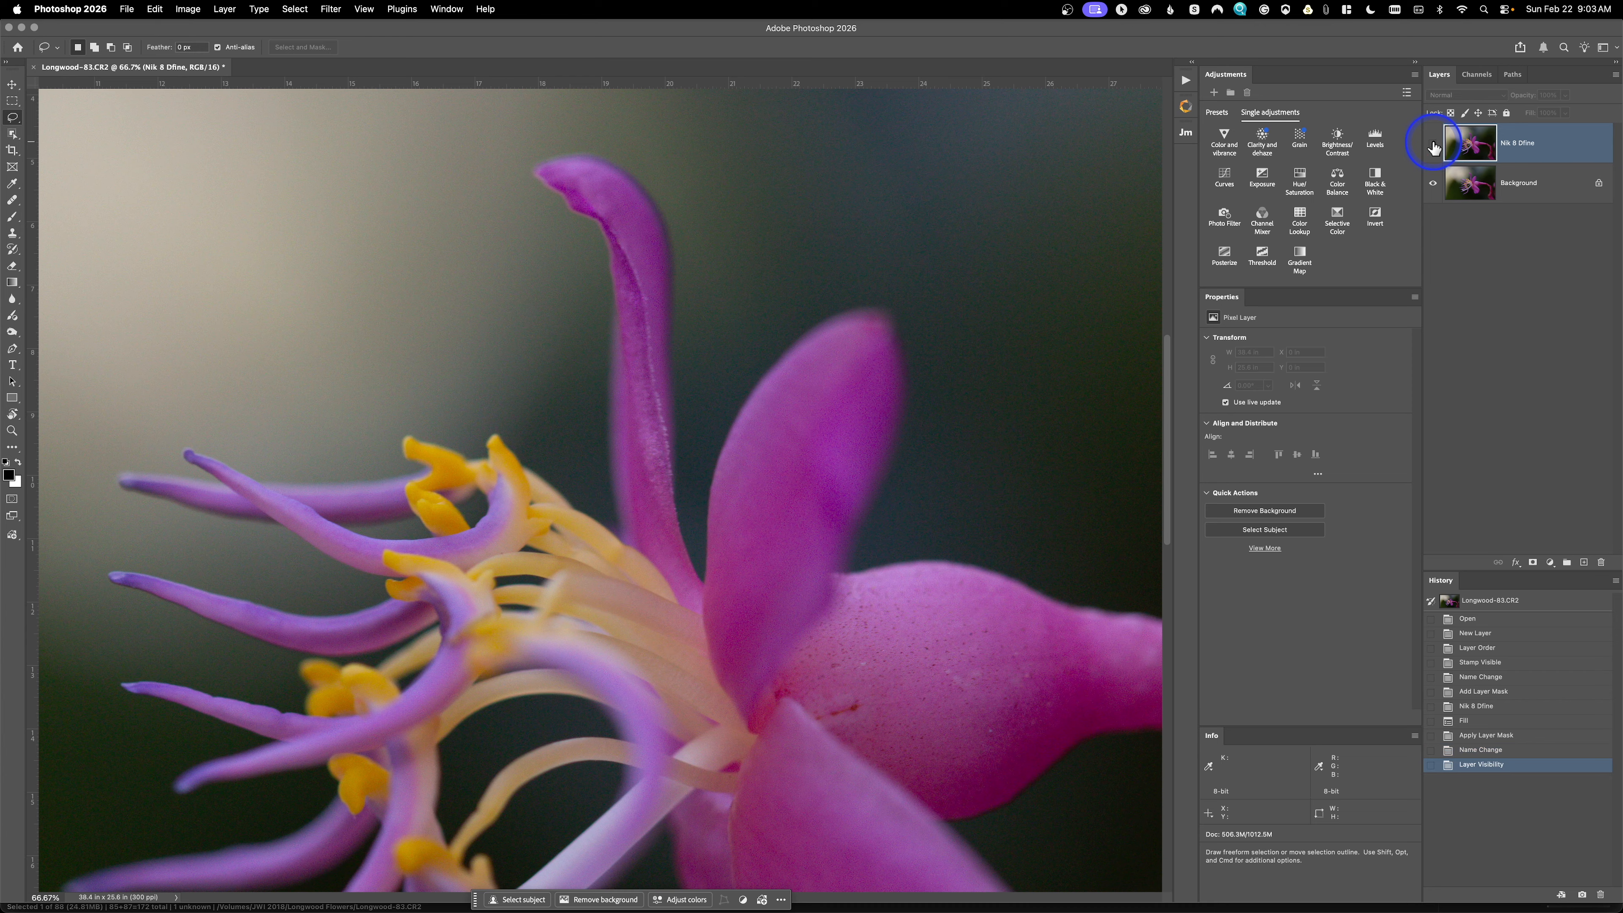
click(1434, 145)
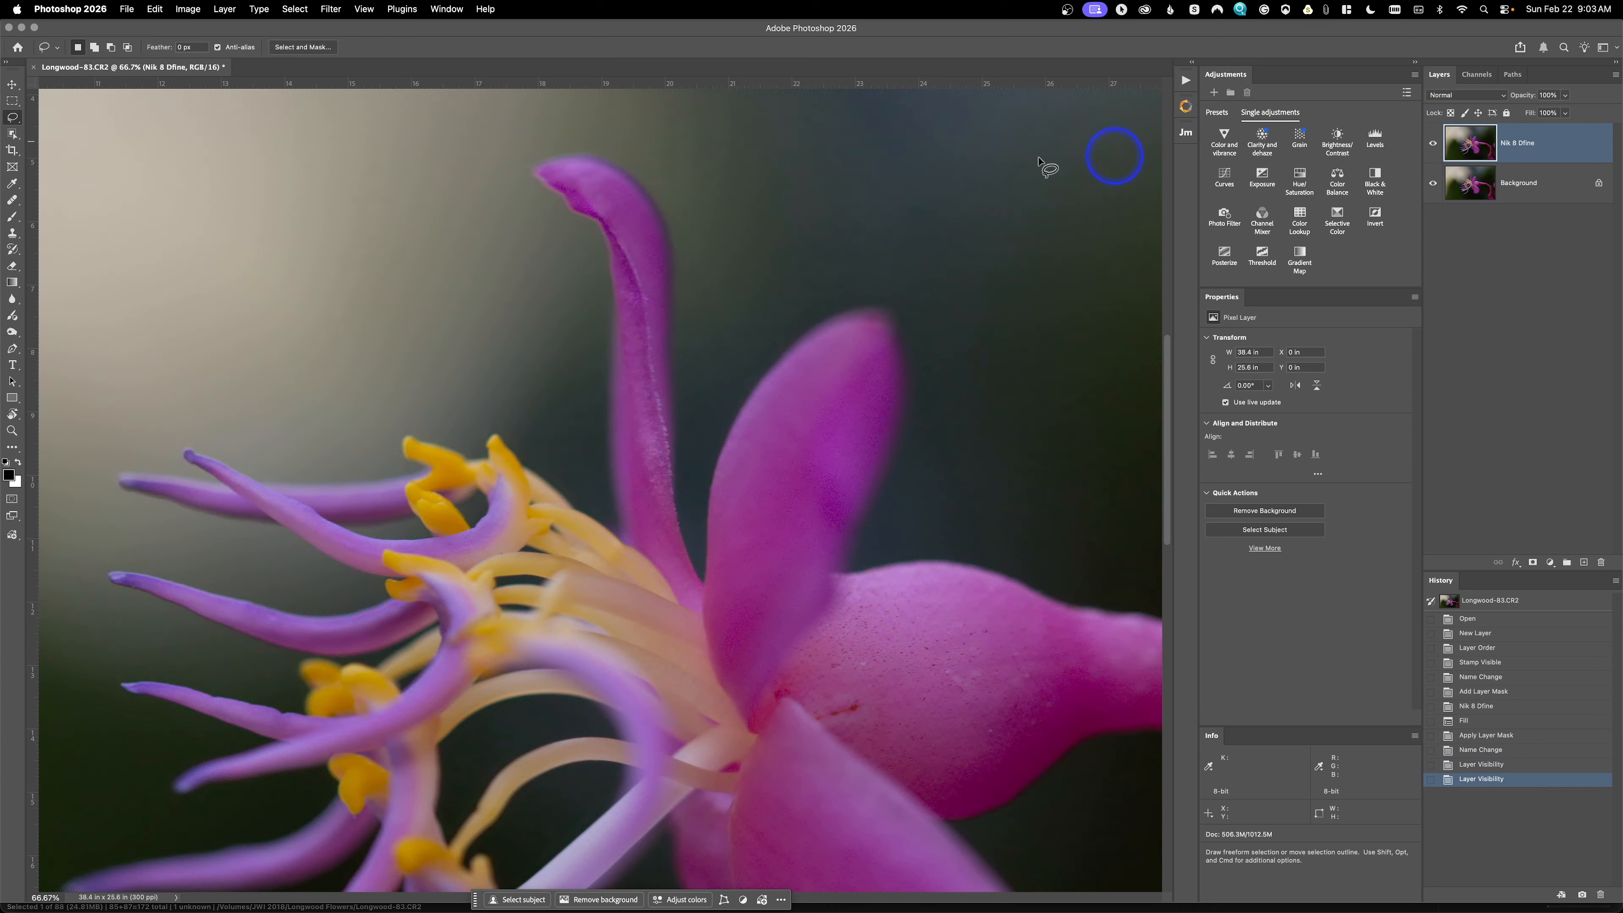
click(364, 10)
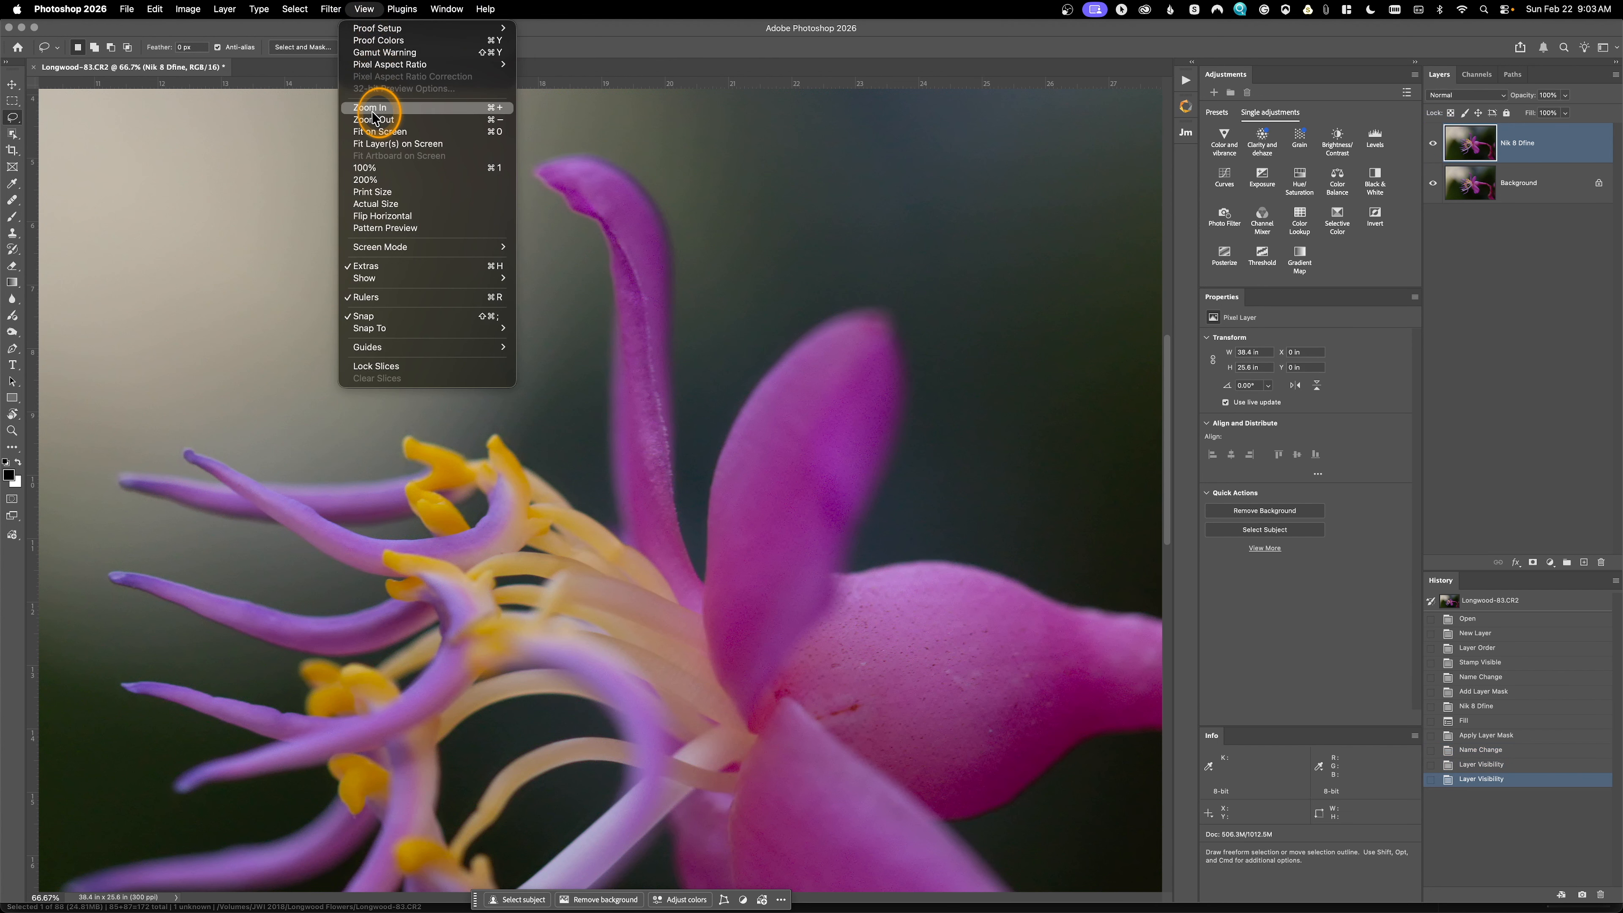
click(384, 169)
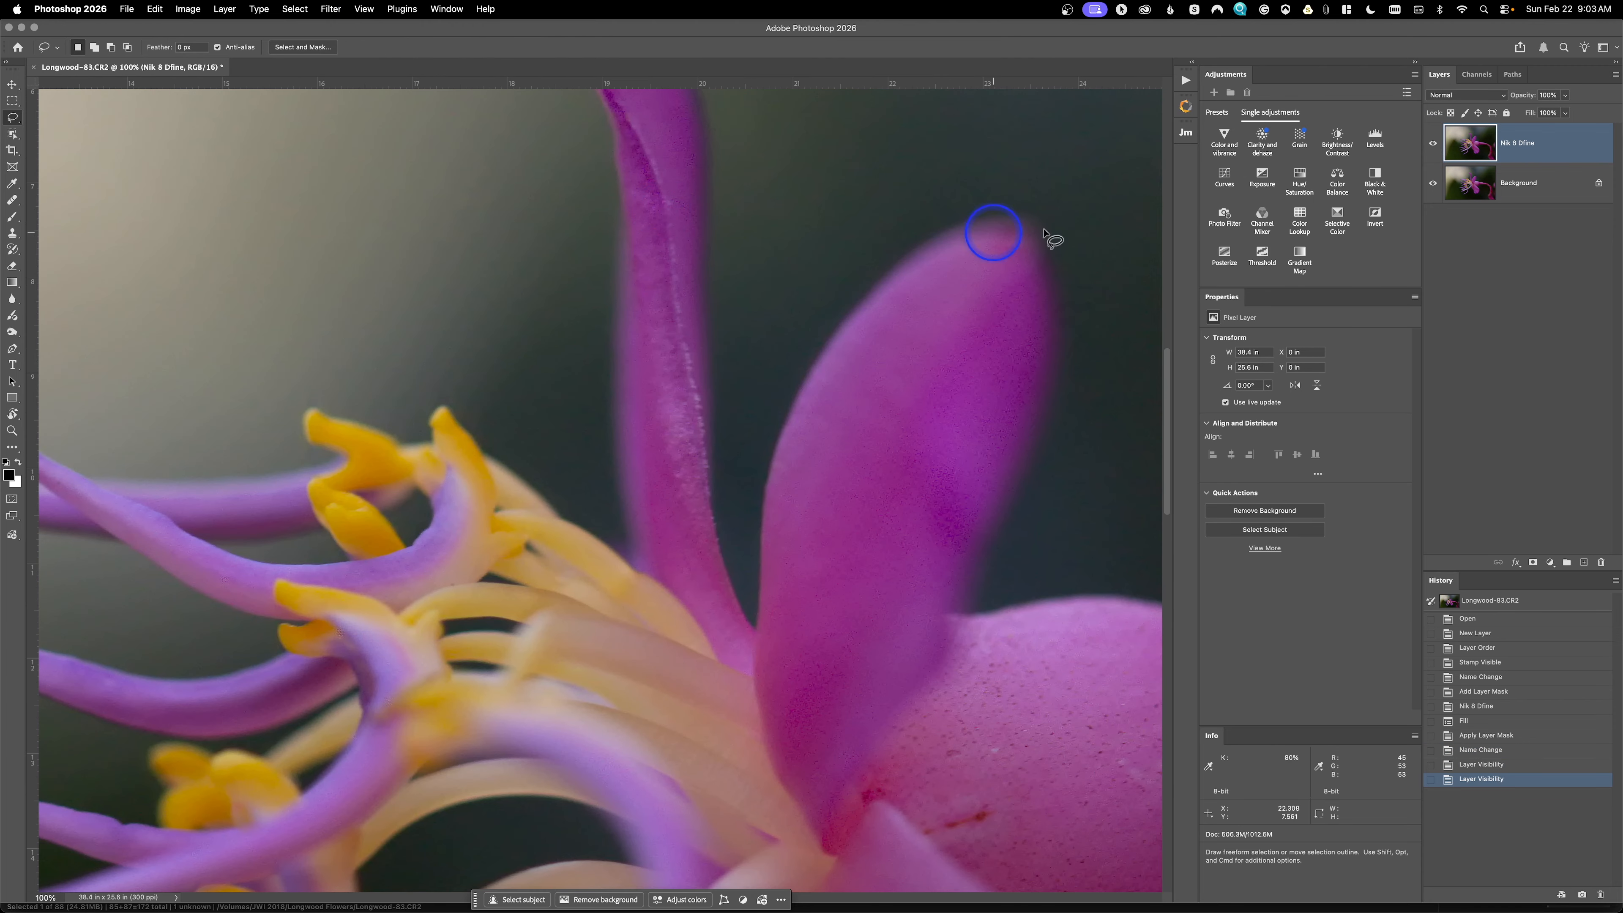
click(1434, 145)
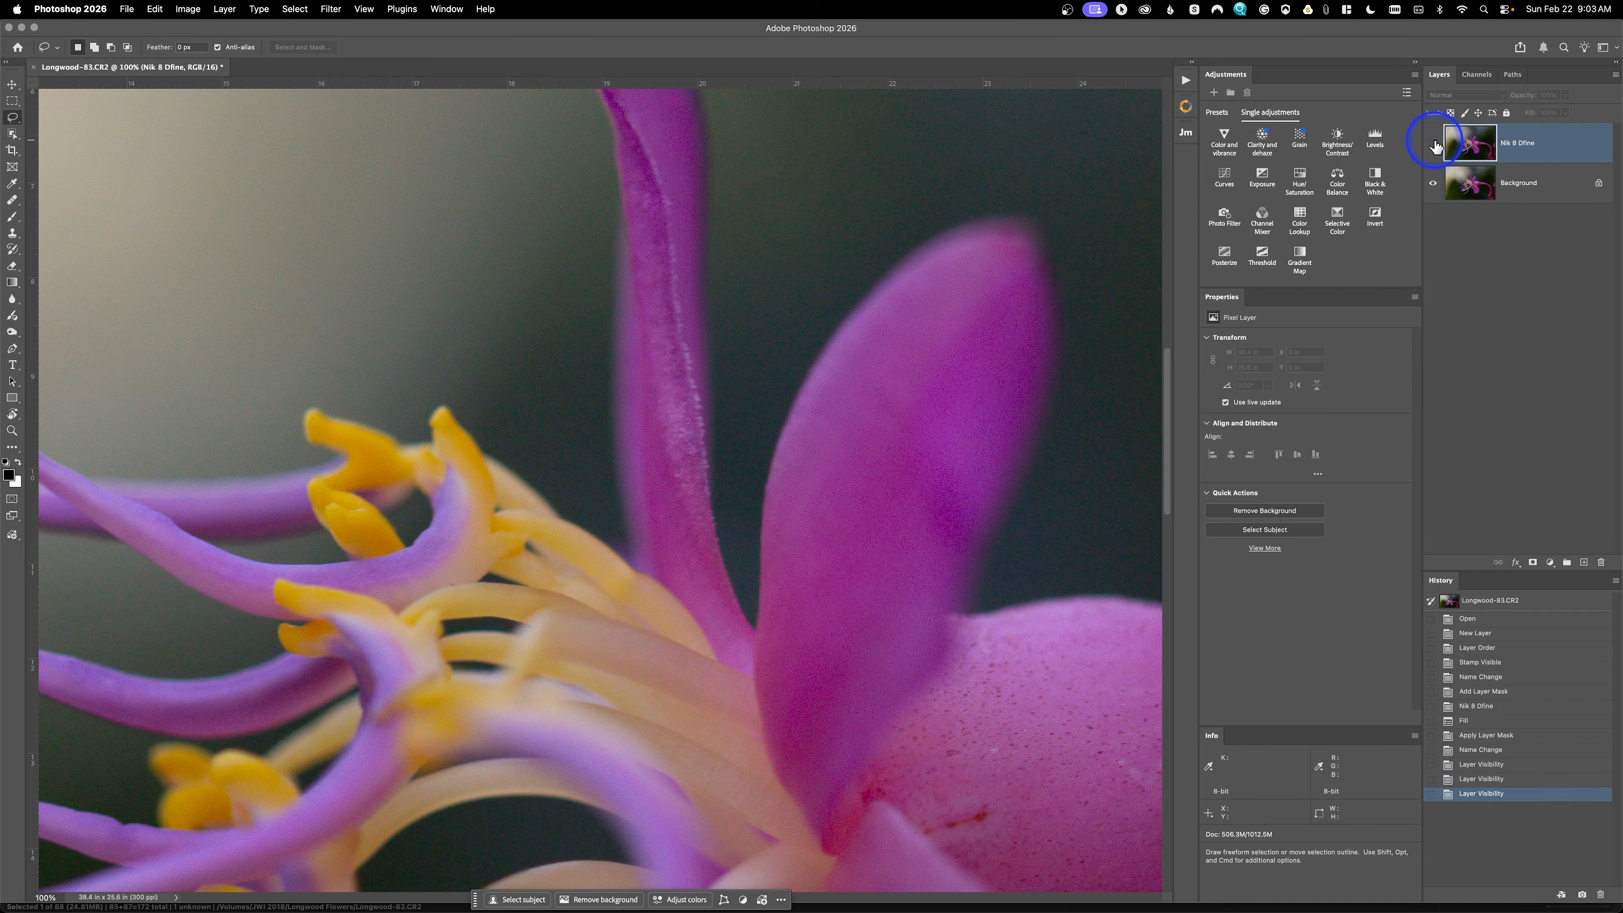
click(1434, 144)
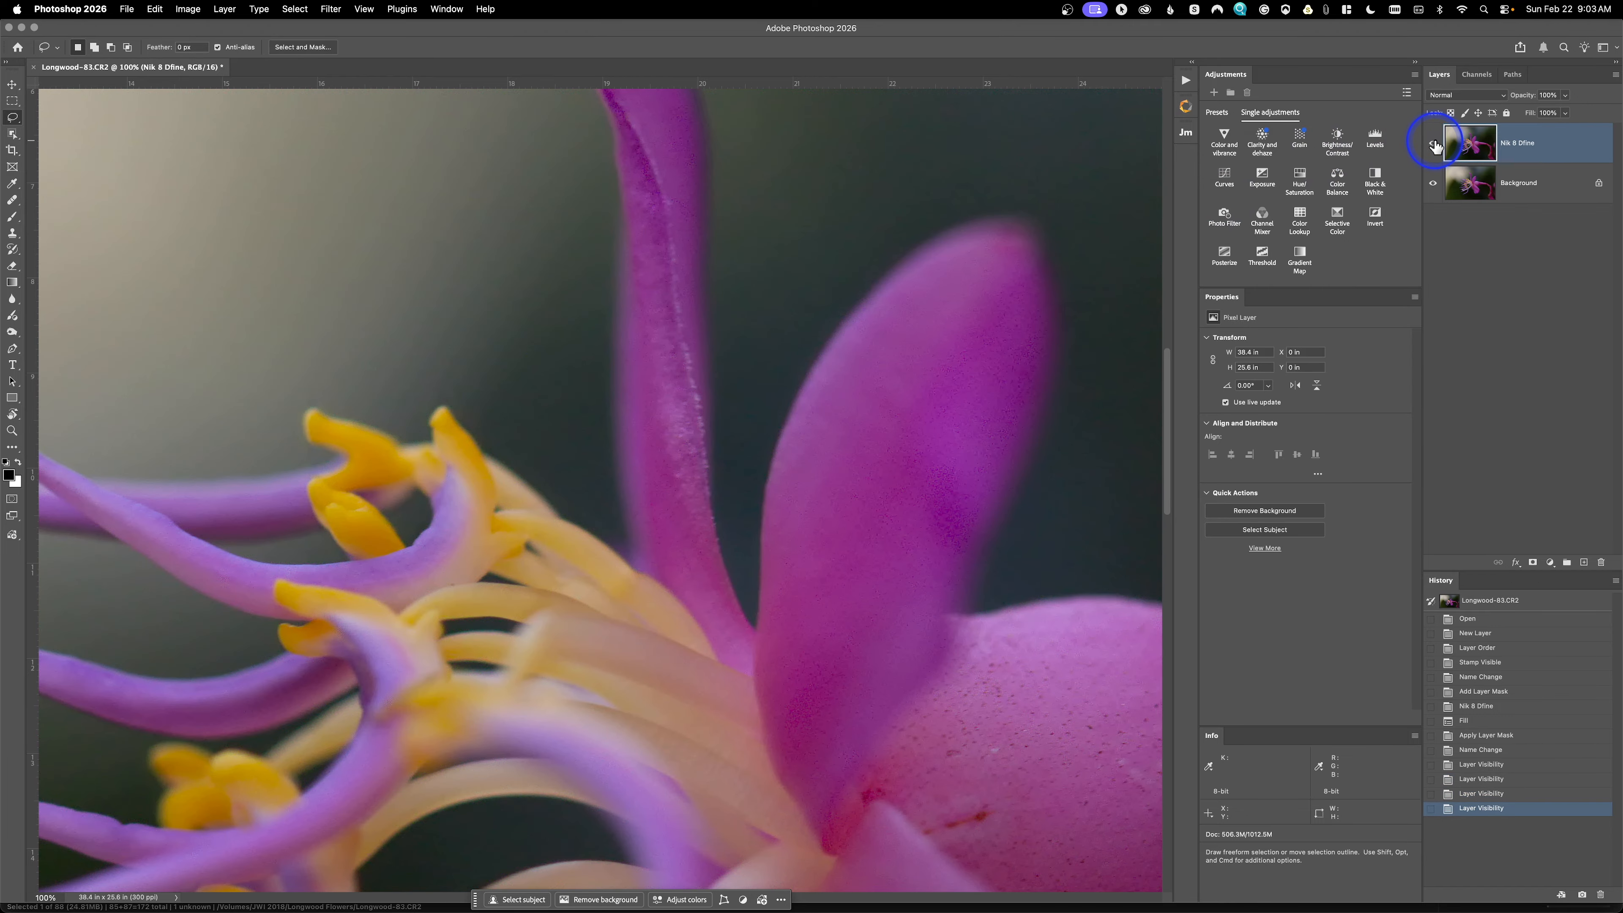
Paint over the blurred pink shape along the photo's right edge with the Remove Tool at brush size 300
key(super+0)
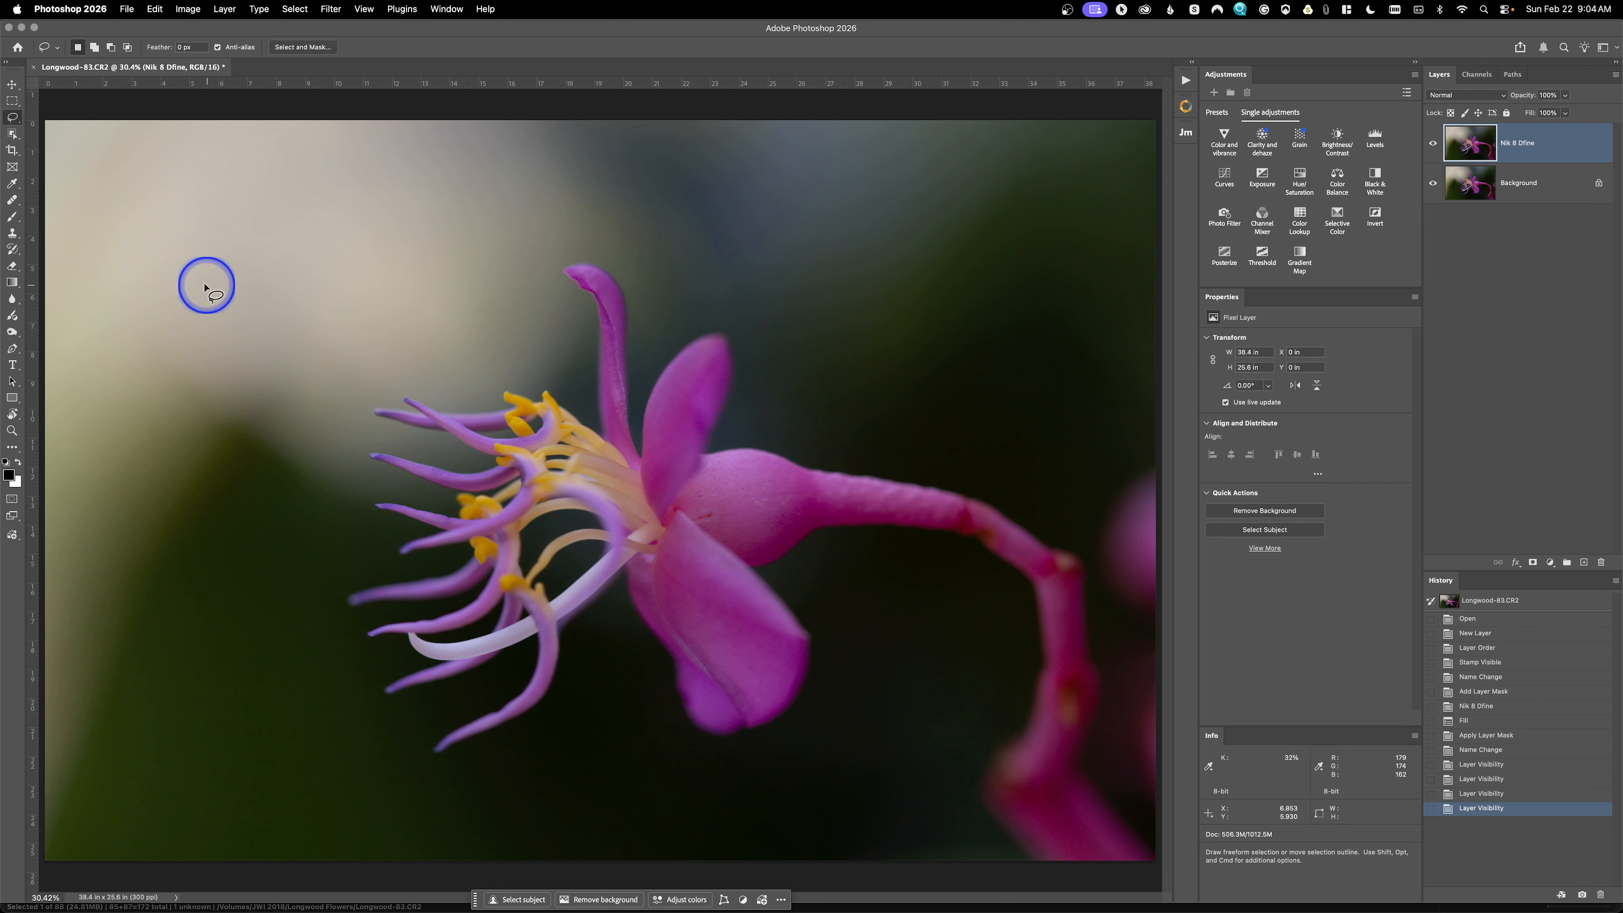
click(14, 203)
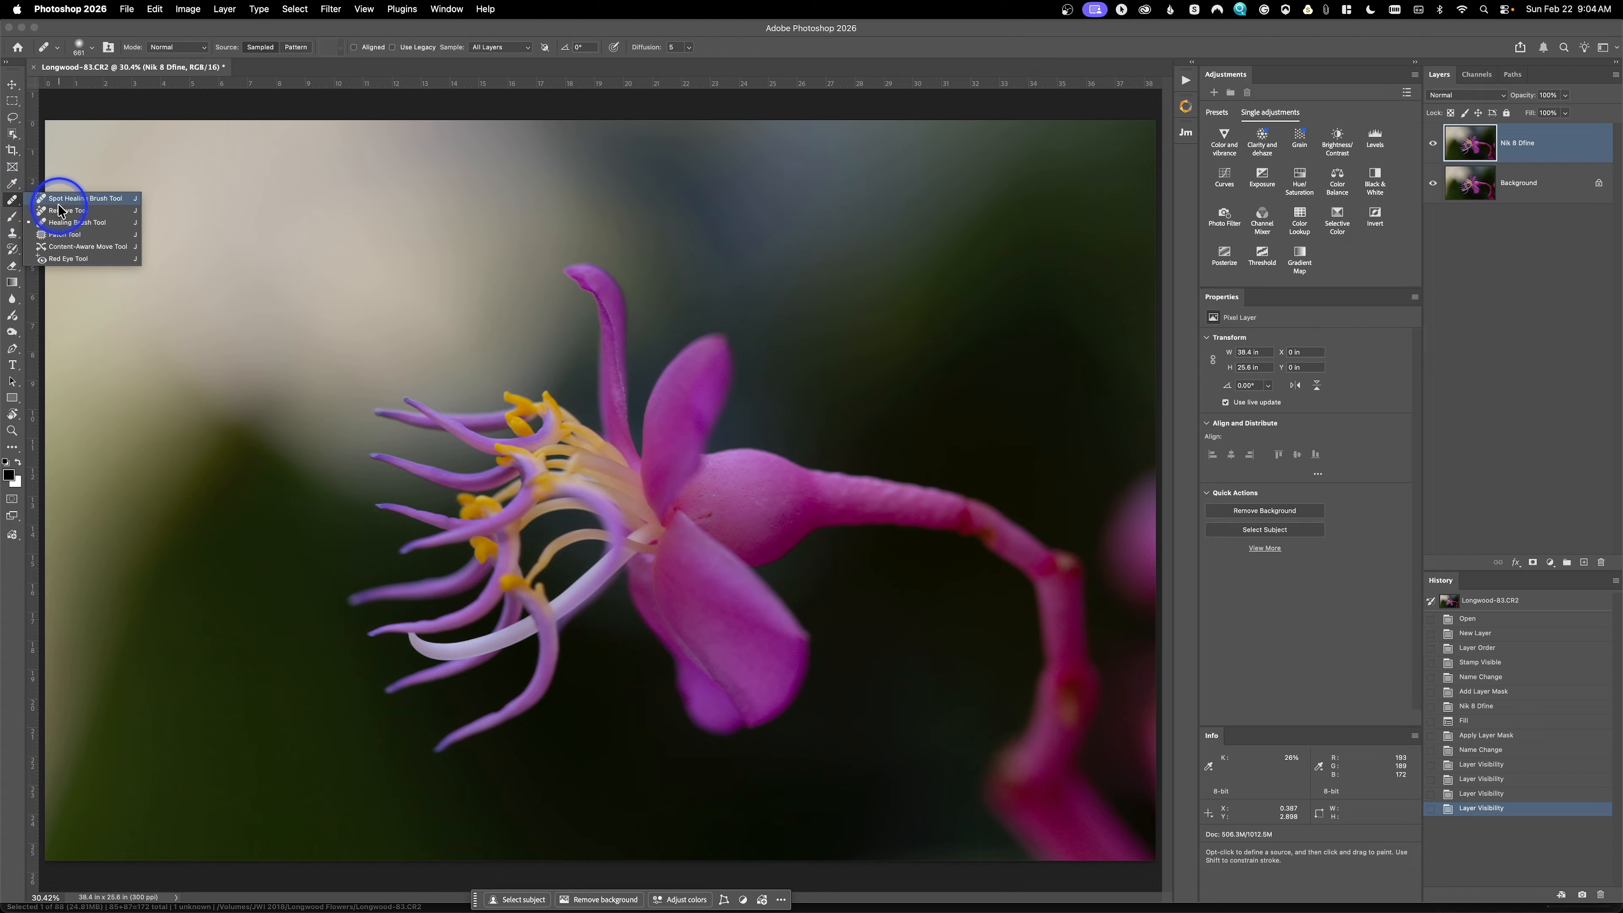
click(57, 211)
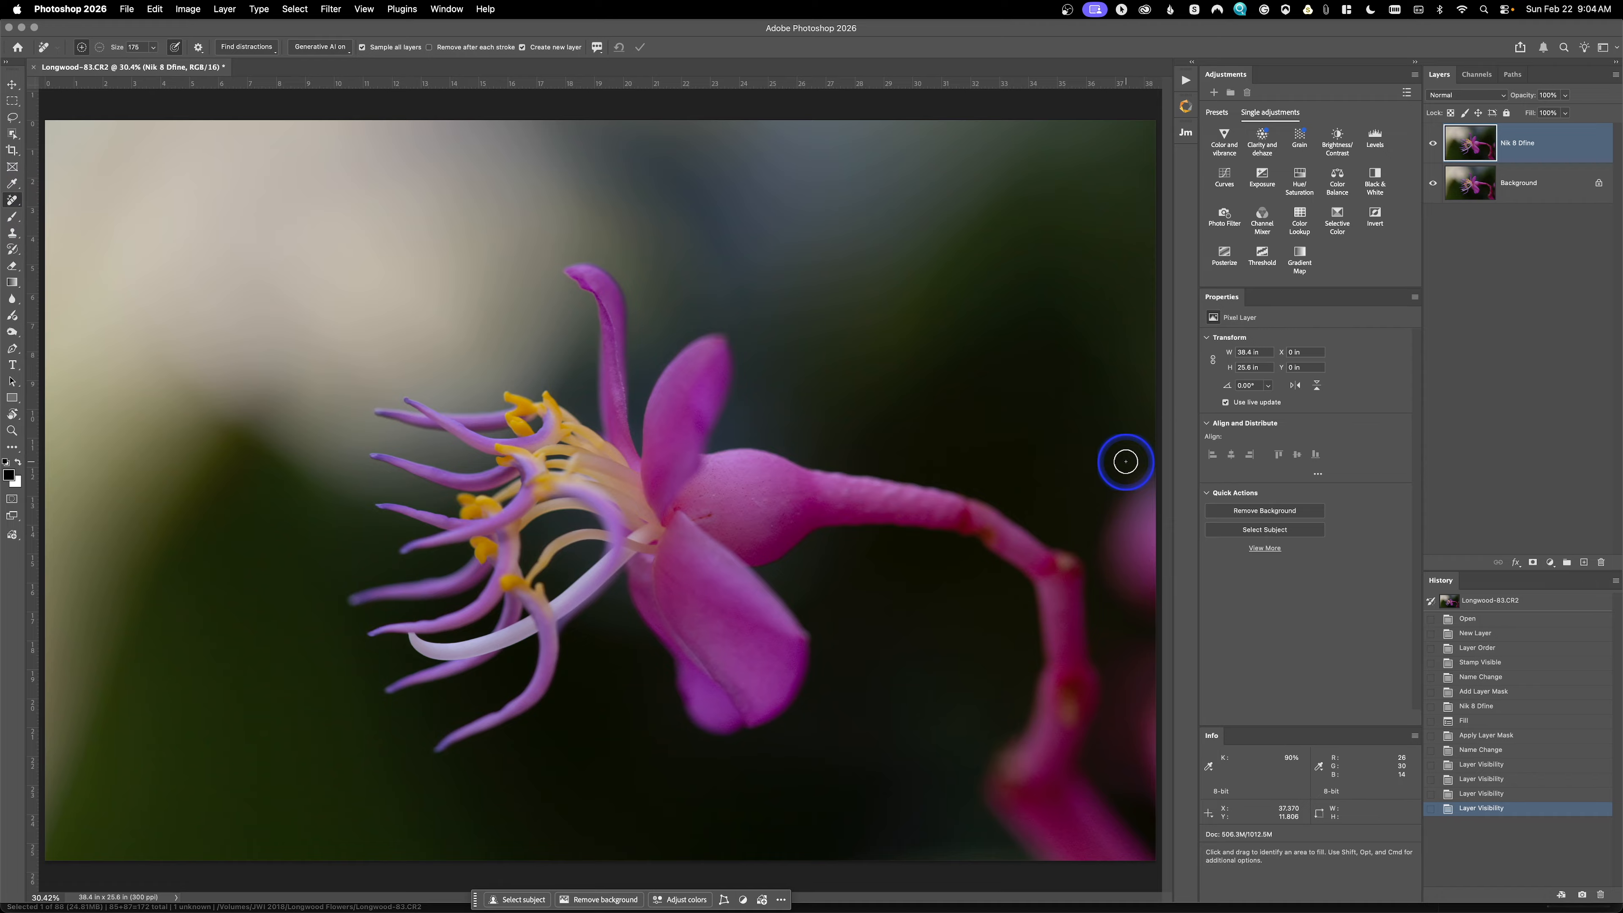
mouse_move(1141, 459)
mouse_down()
mouse_move(1104, 550)
mouse_move(1110, 576)
mouse_move(1136, 494)
mouse_move(1100, 752)
mouse_move(1143, 810)
mouse_move(1142, 722)
mouse_move(1126, 770)
mouse_move(1116, 736)
mouse_move(1146, 480)
mouse_move(1151, 714)
mouse_up()
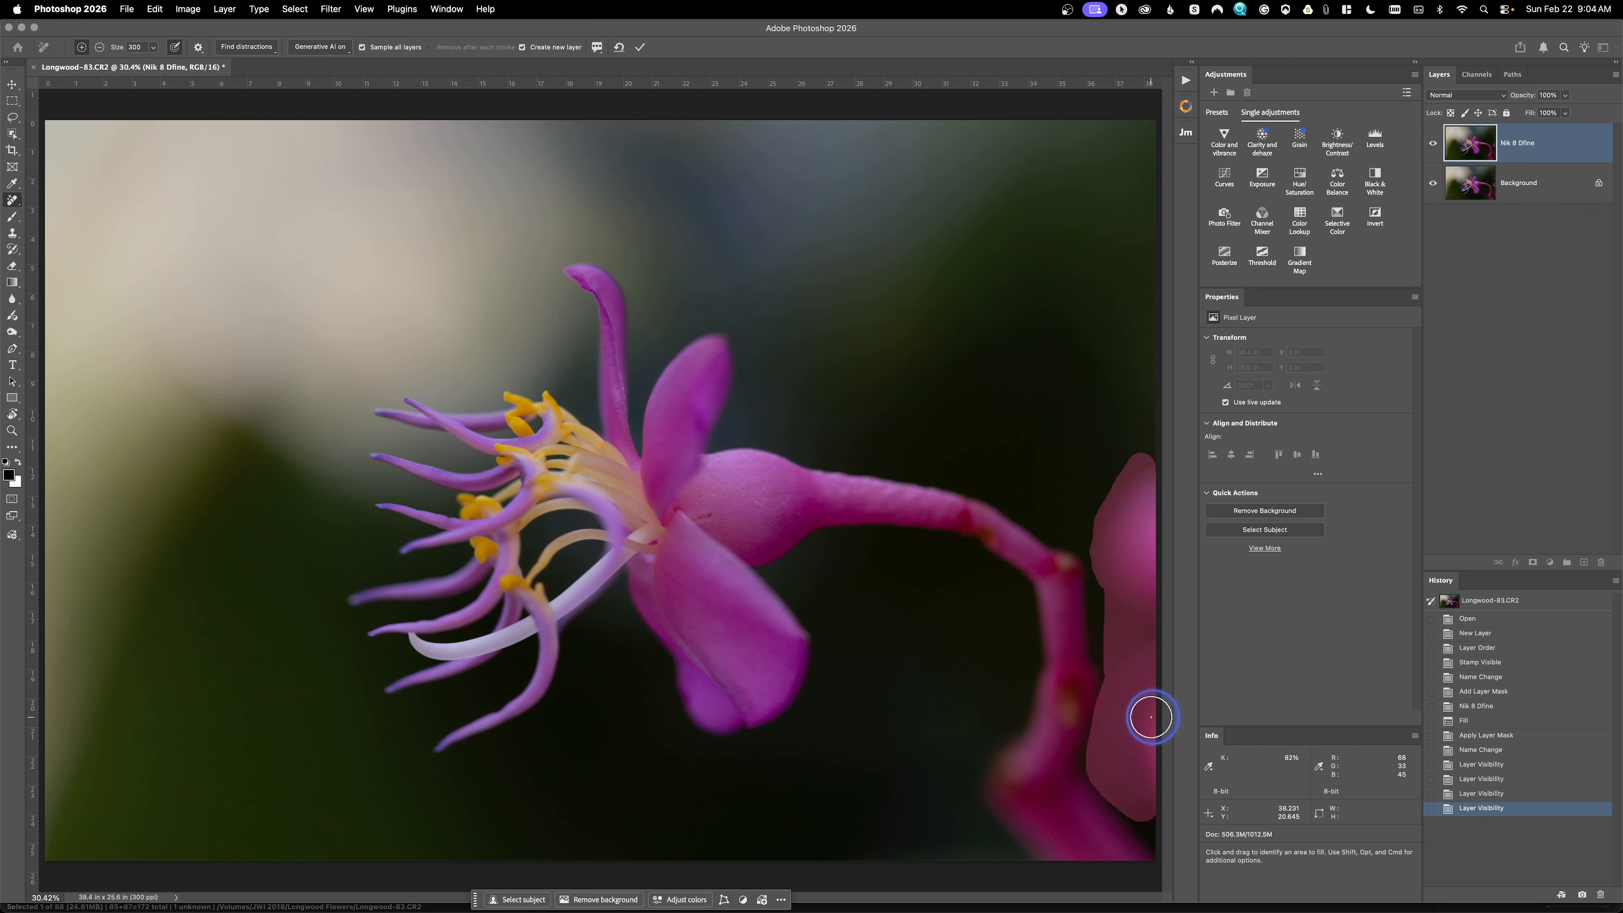
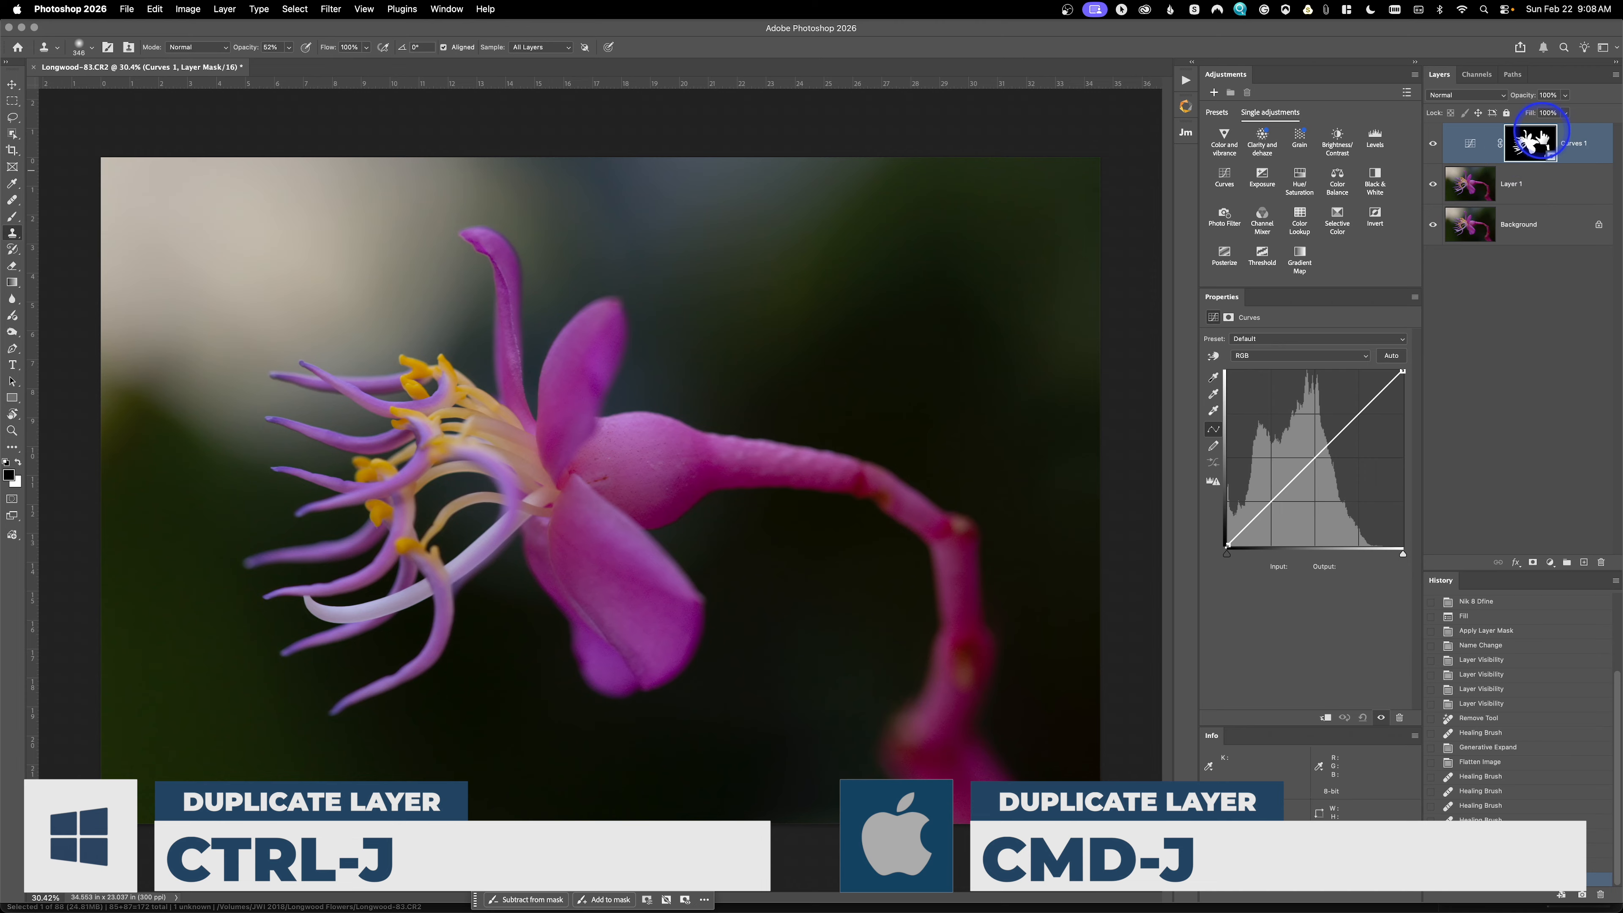
Duplicate the Curves 1 layer and invert the copy's layer mask
key(super+j)
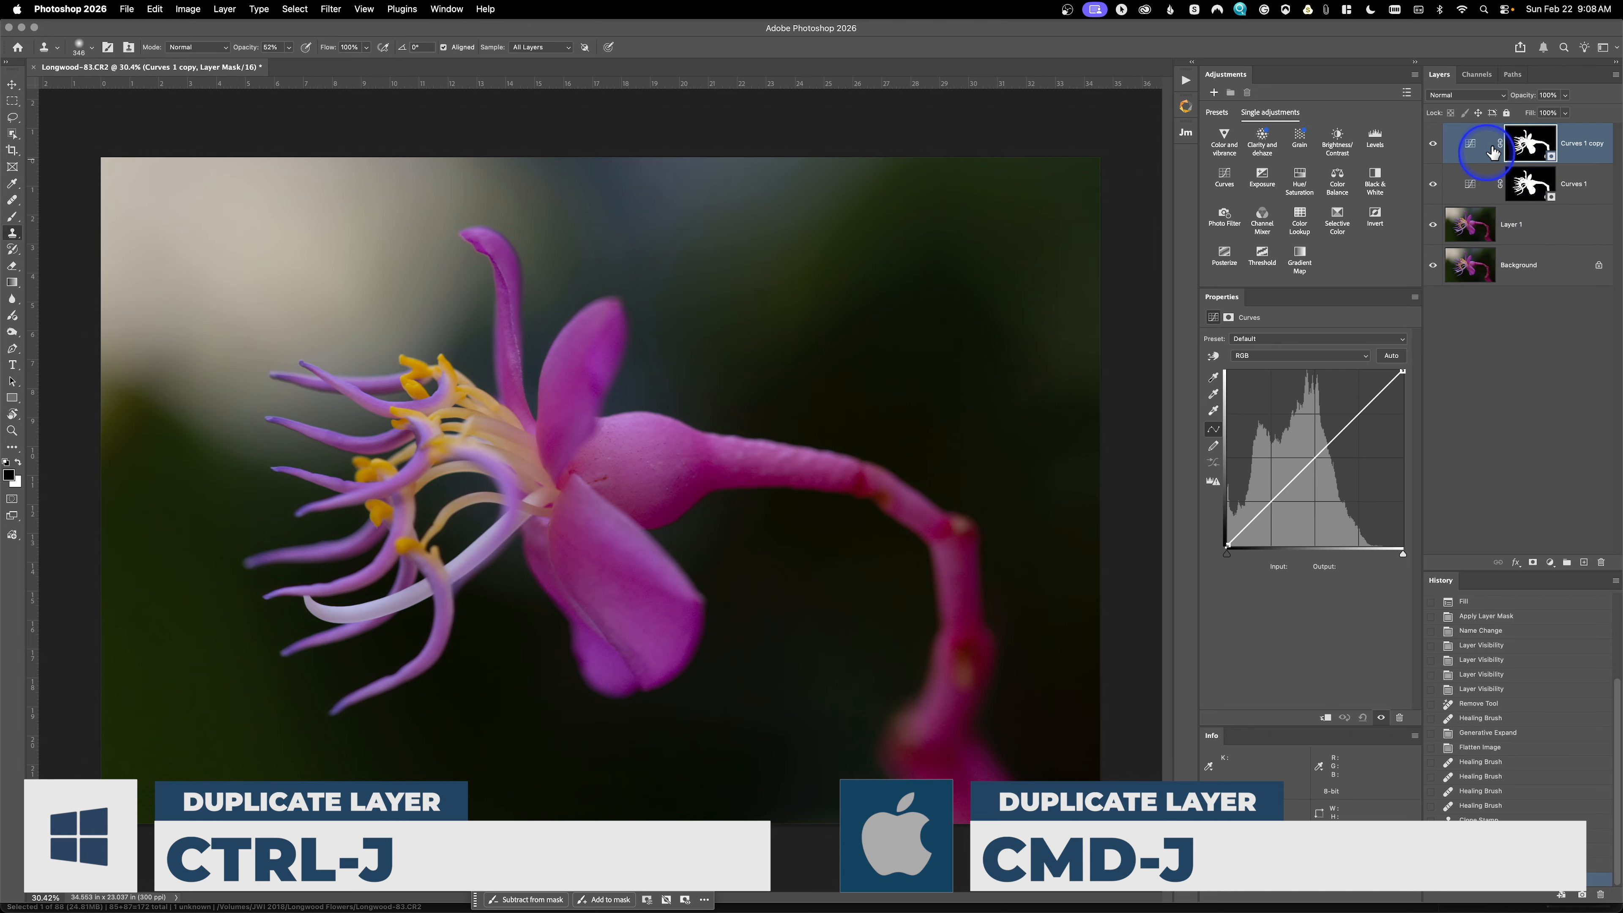
click(1535, 145)
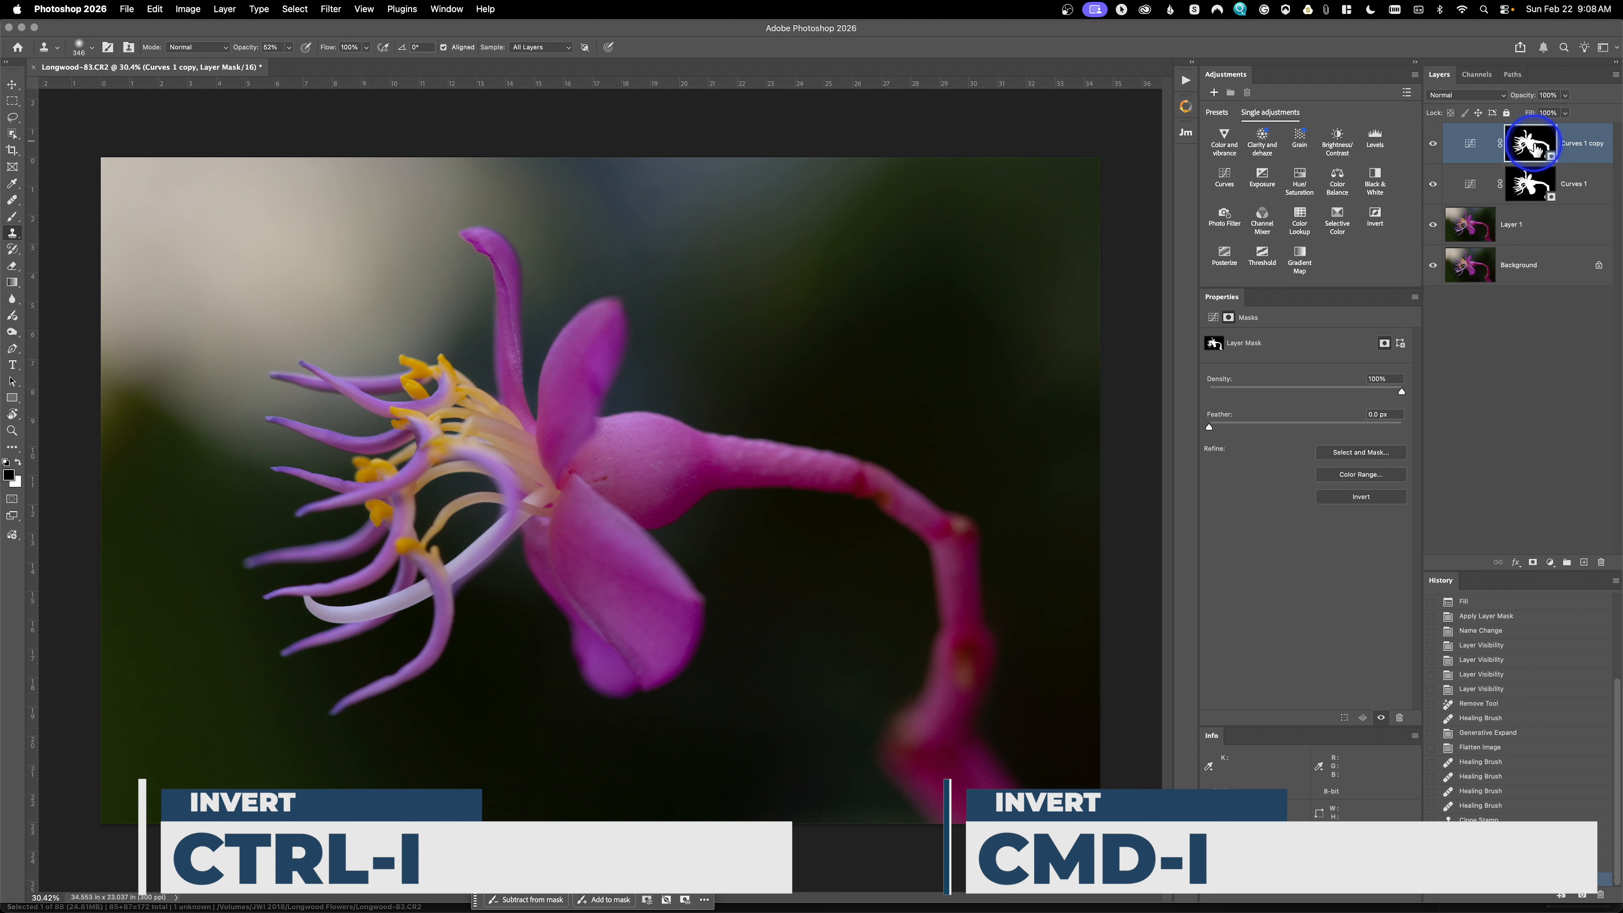
key(super+i)
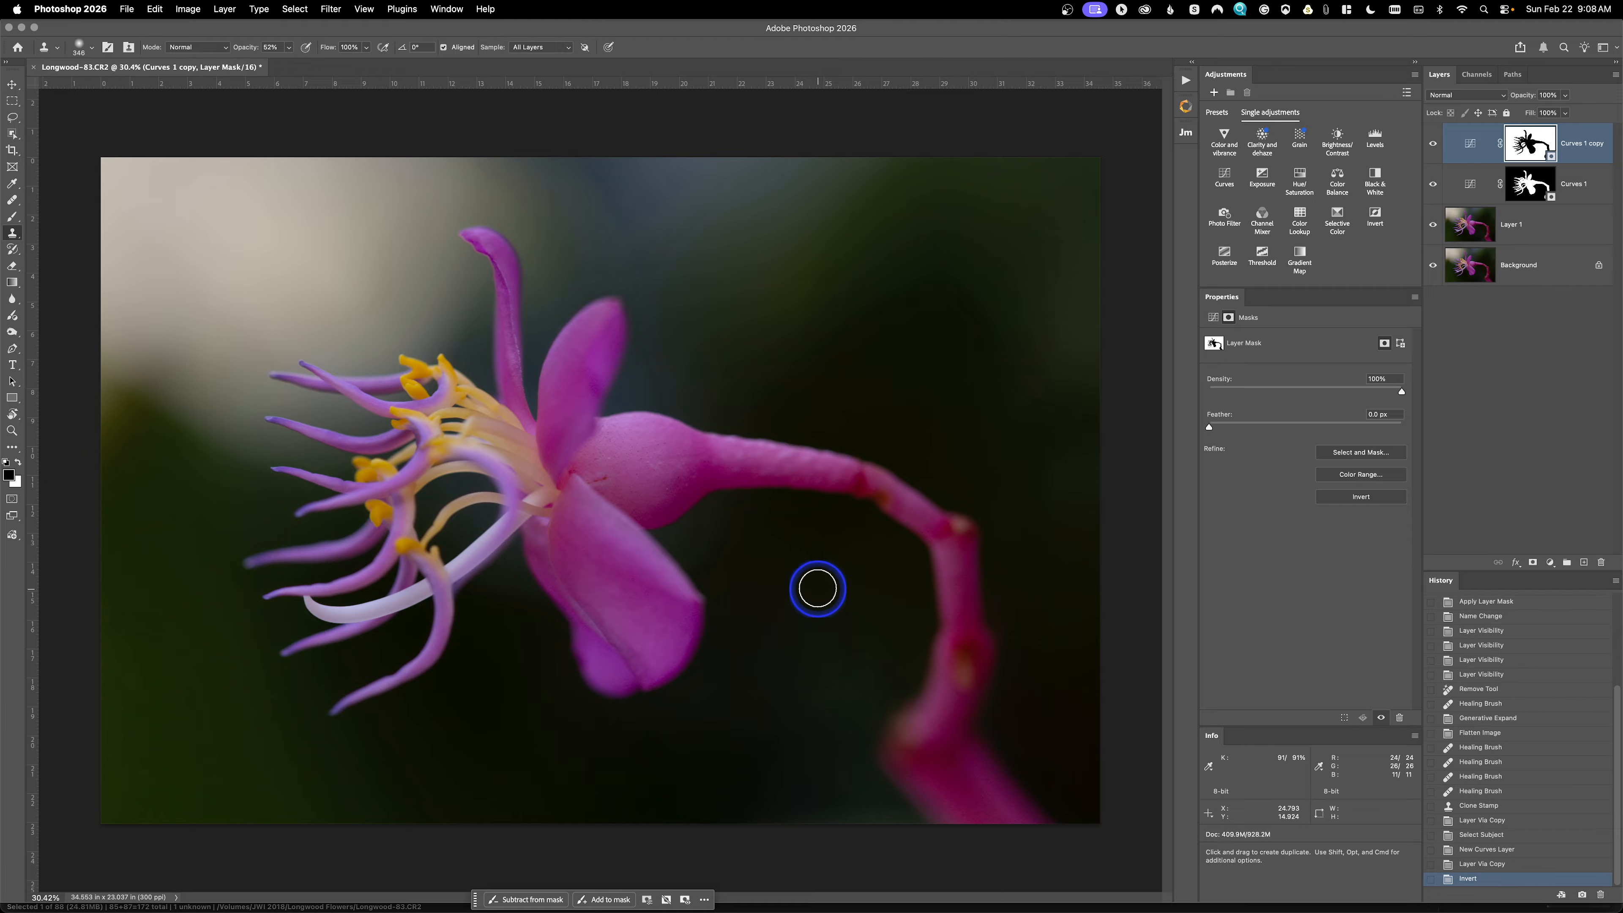
Launch Nik 8 Color Efex on the combination of all visible layers, sending all masks to the plugin
click(1185, 106)
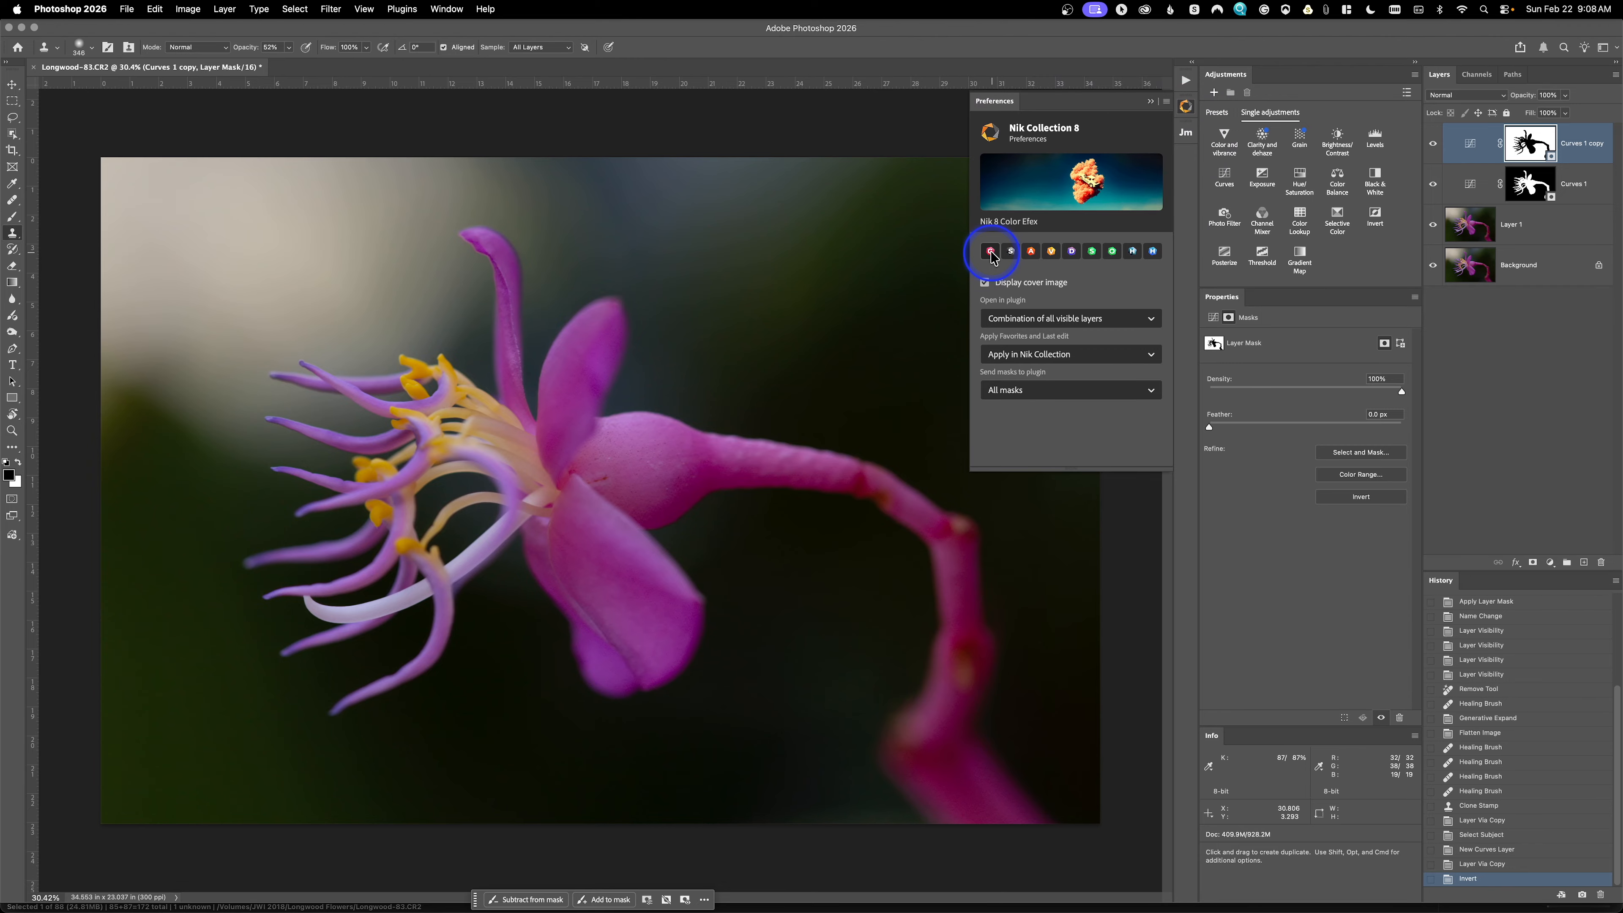
click(992, 253)
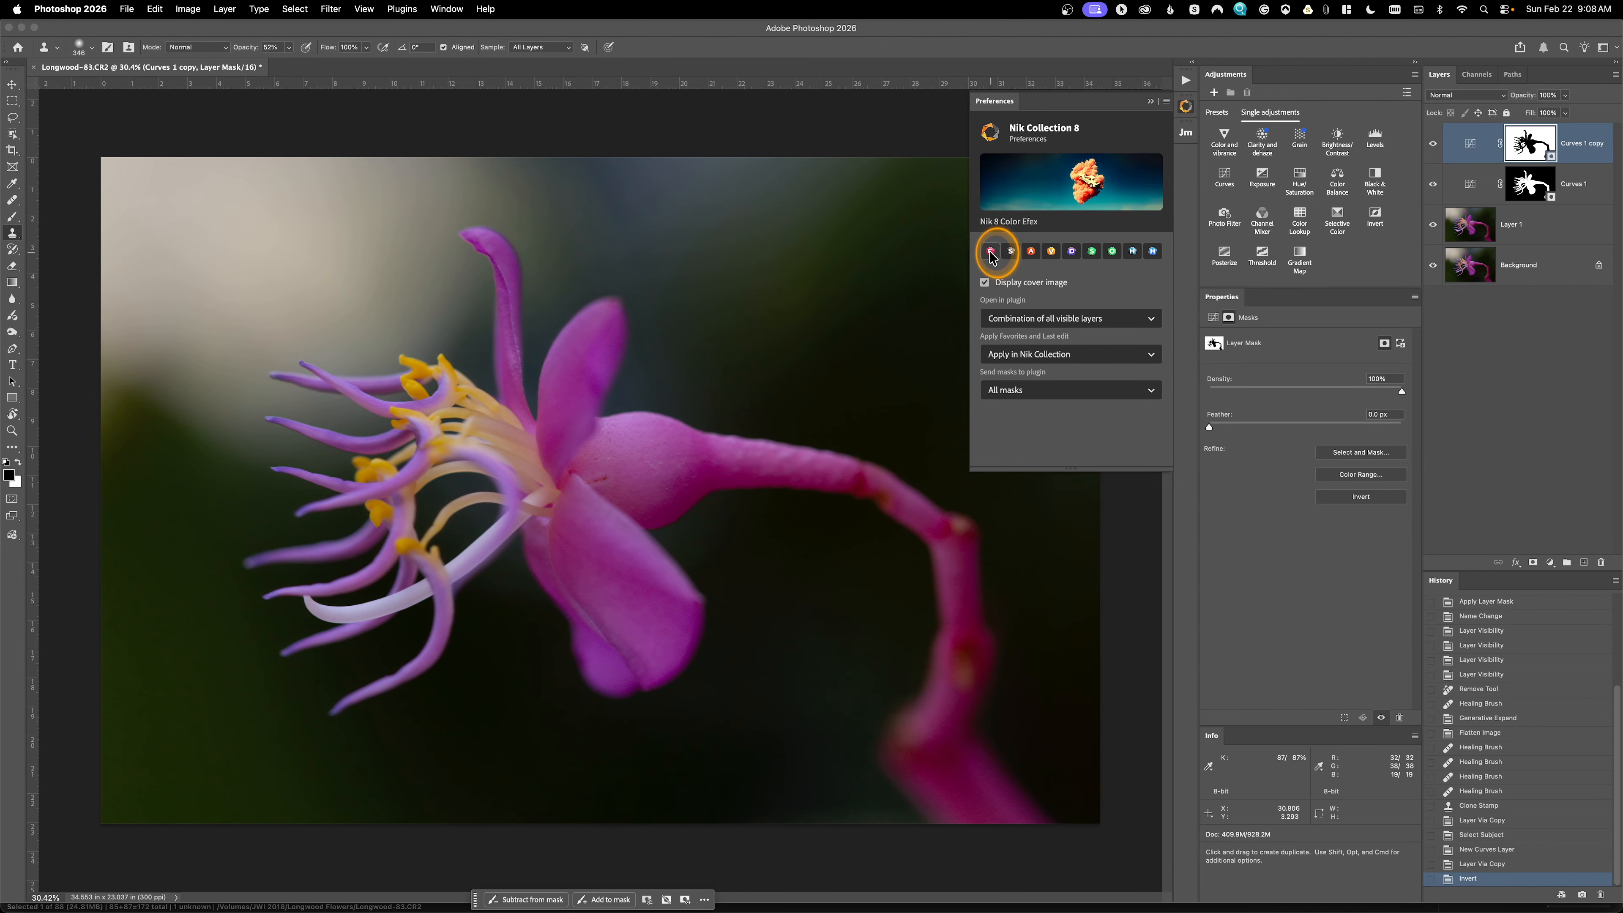
click(918, 184)
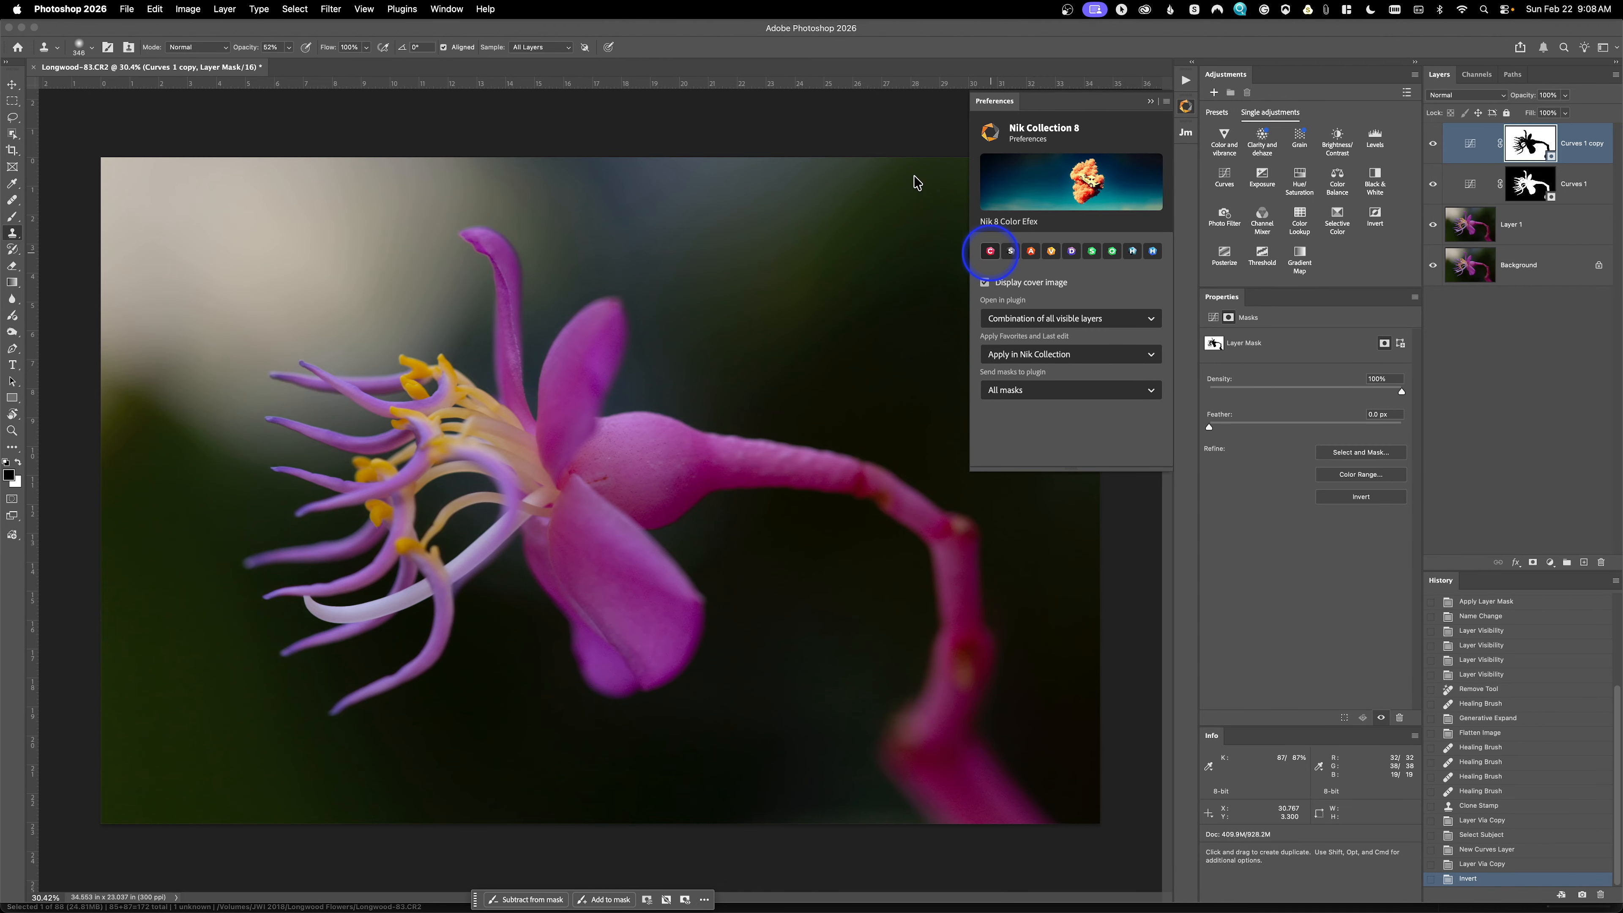
click(147, 394)
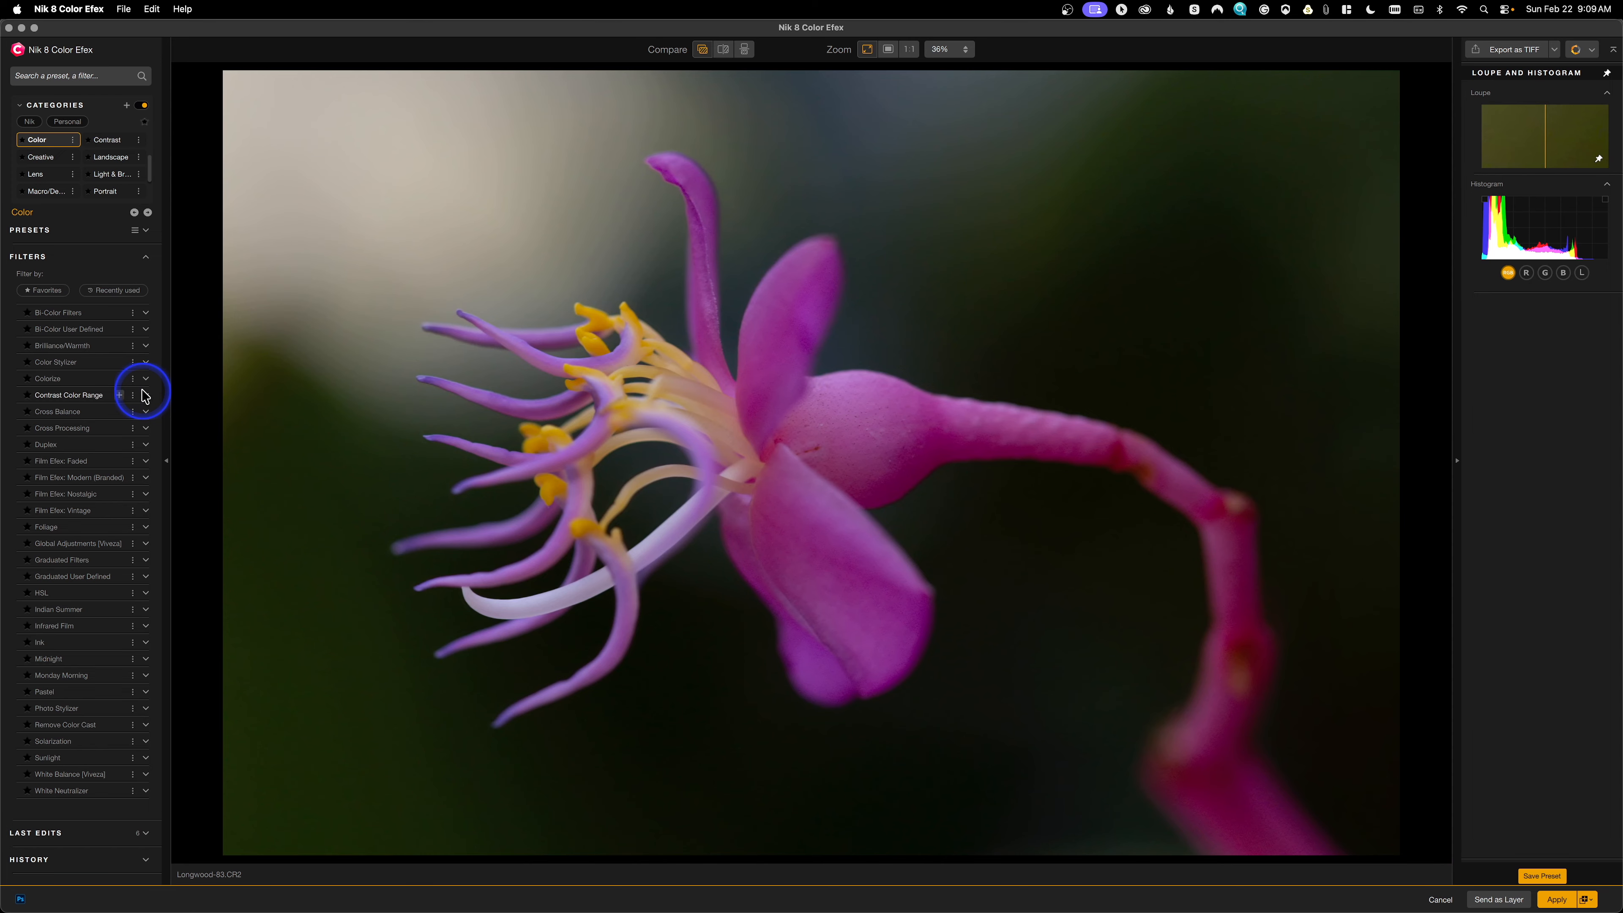
Add the Brilliance/Warmth filter and import the PS Curves 1 mask into its local adjustments
click(119, 345)
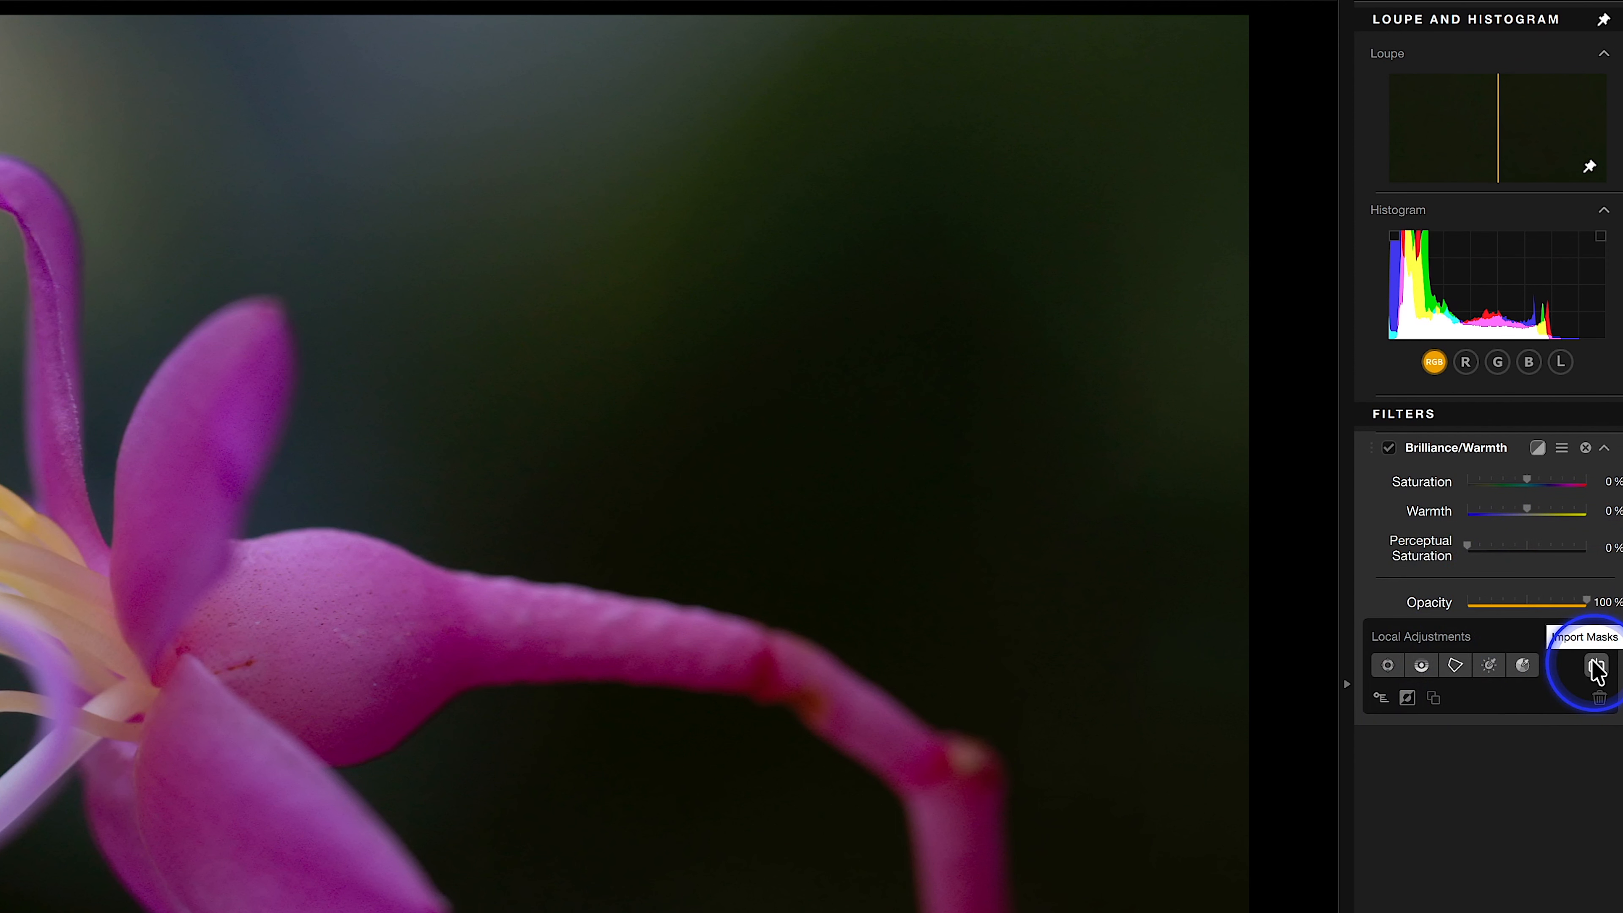
click(1595, 666)
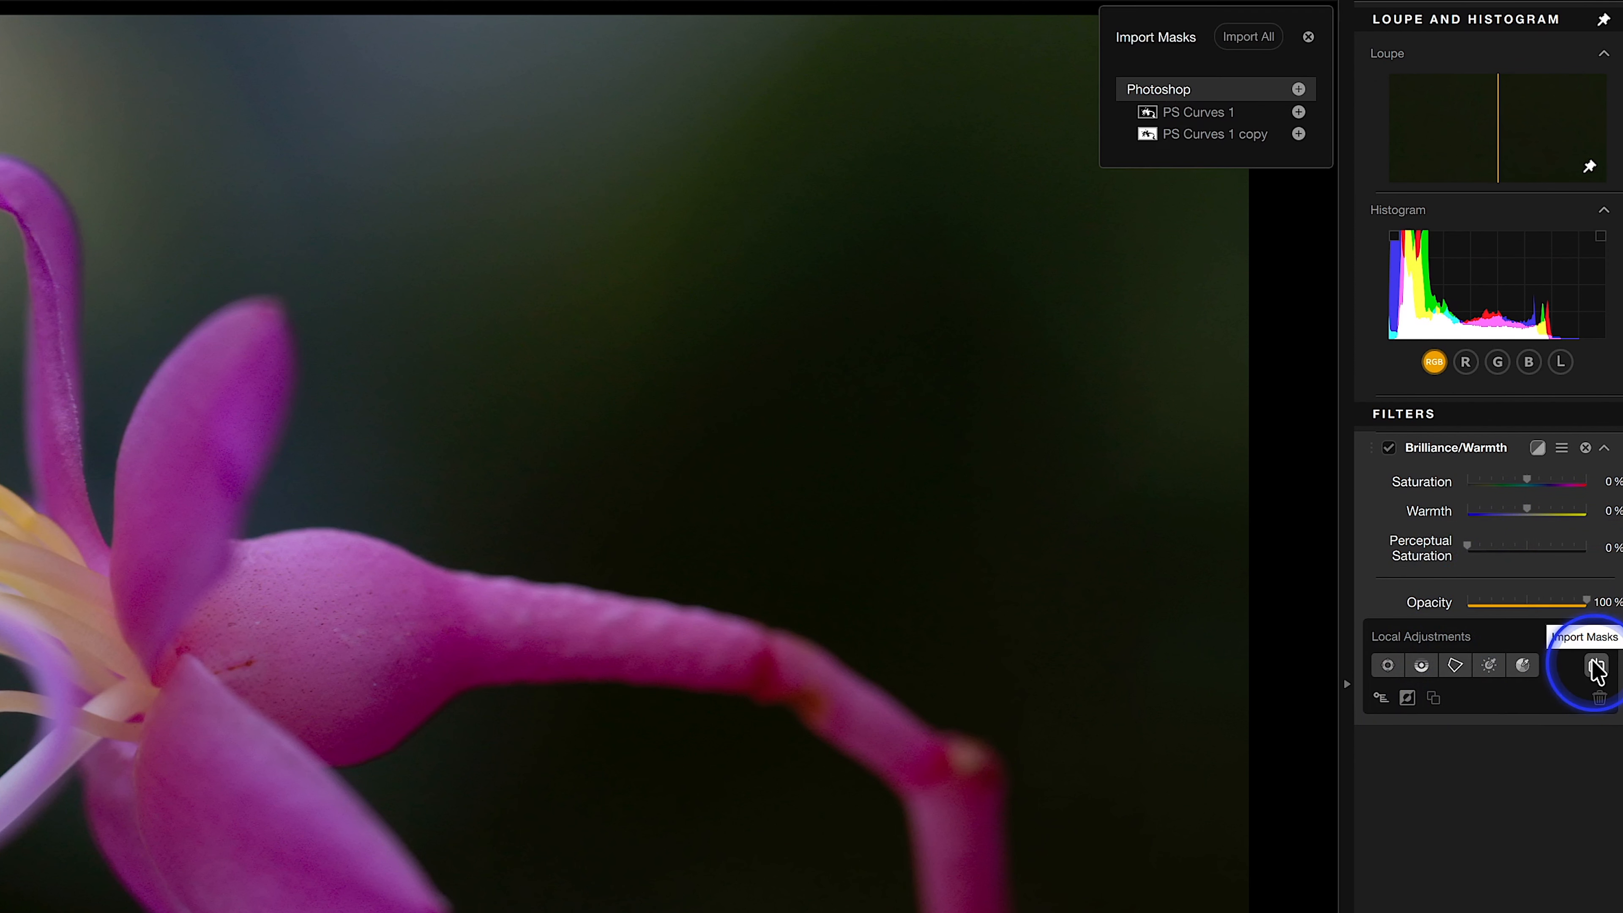
click(1198, 115)
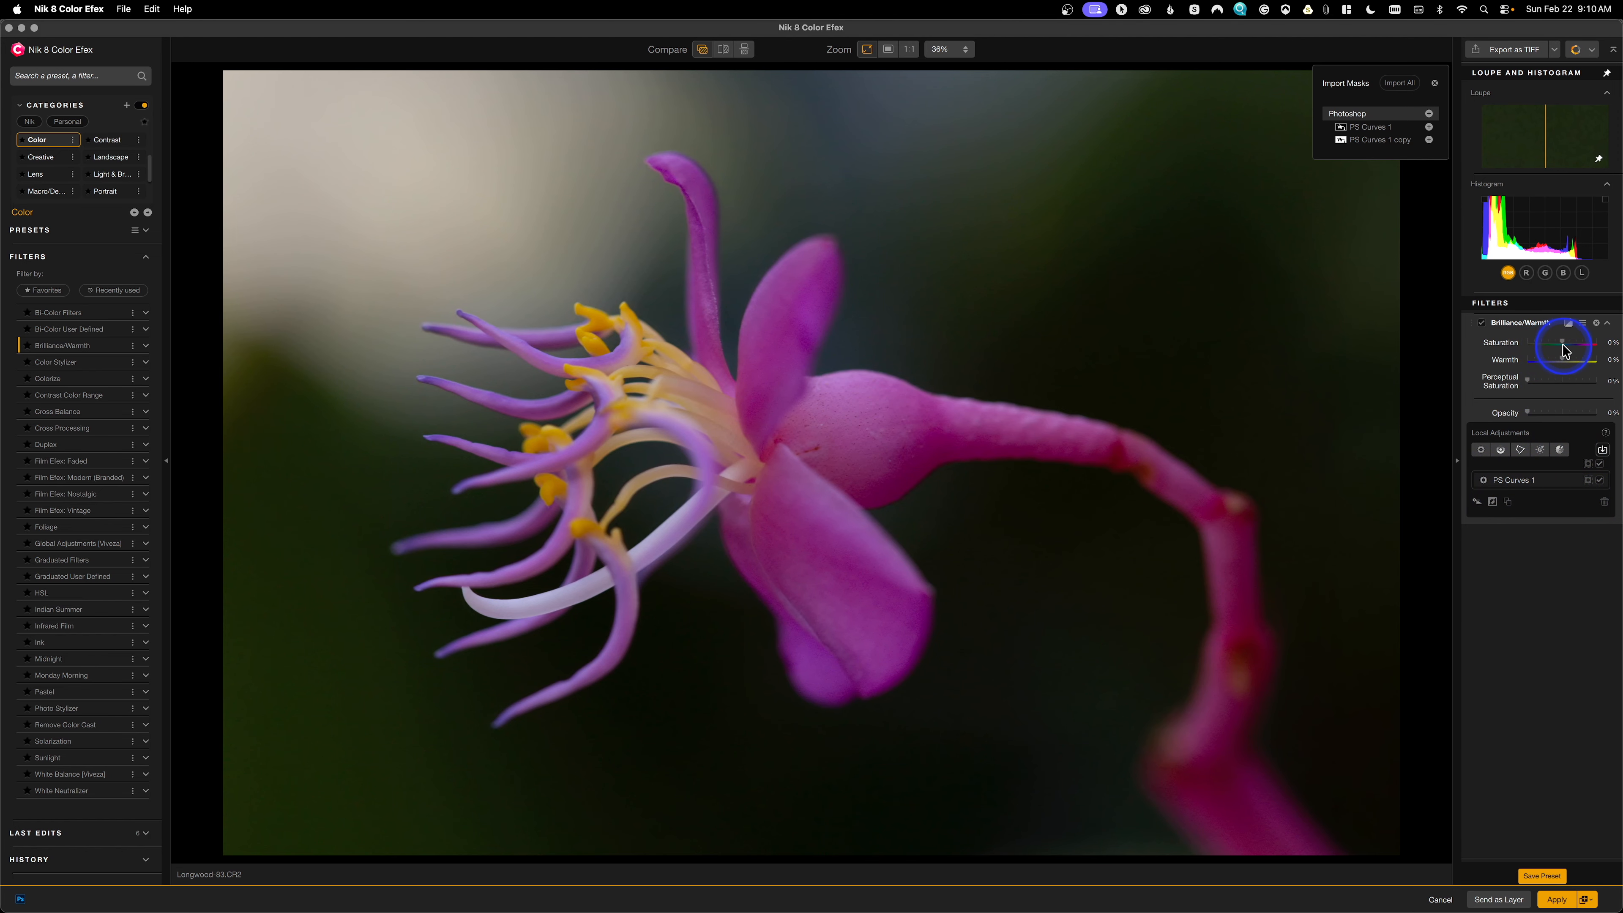
Set the Brilliance/Warmth filter's Saturation to 14%, Warmth to 22% and Perceptual Saturation to 12%
drag(1562, 347, 1608, 340)
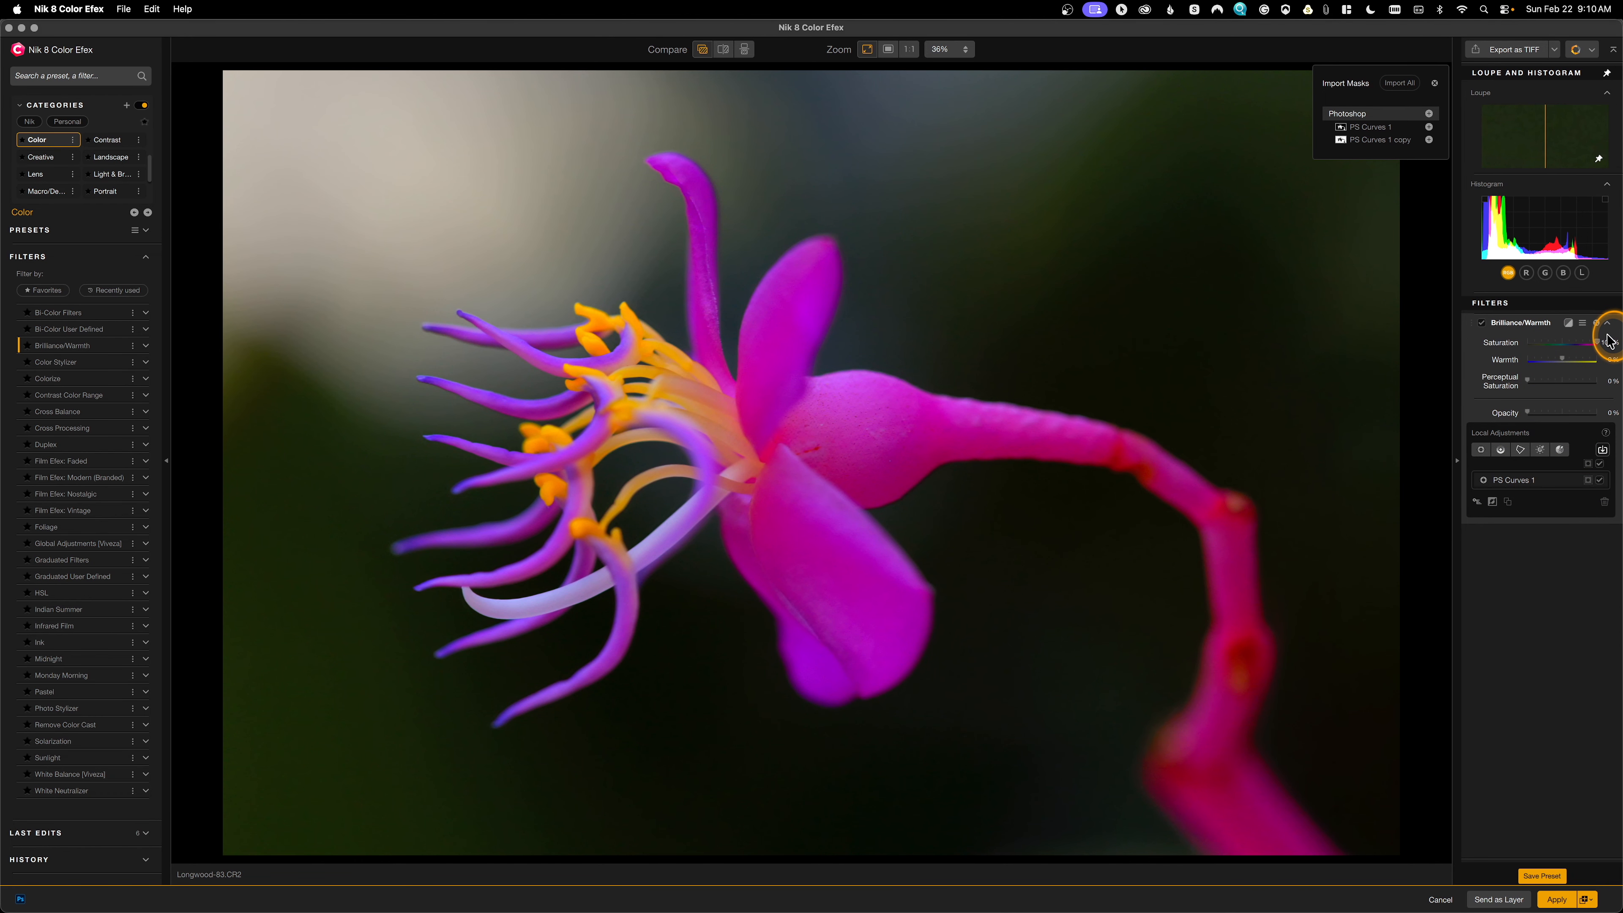
drag(1608, 341, 1567, 349)
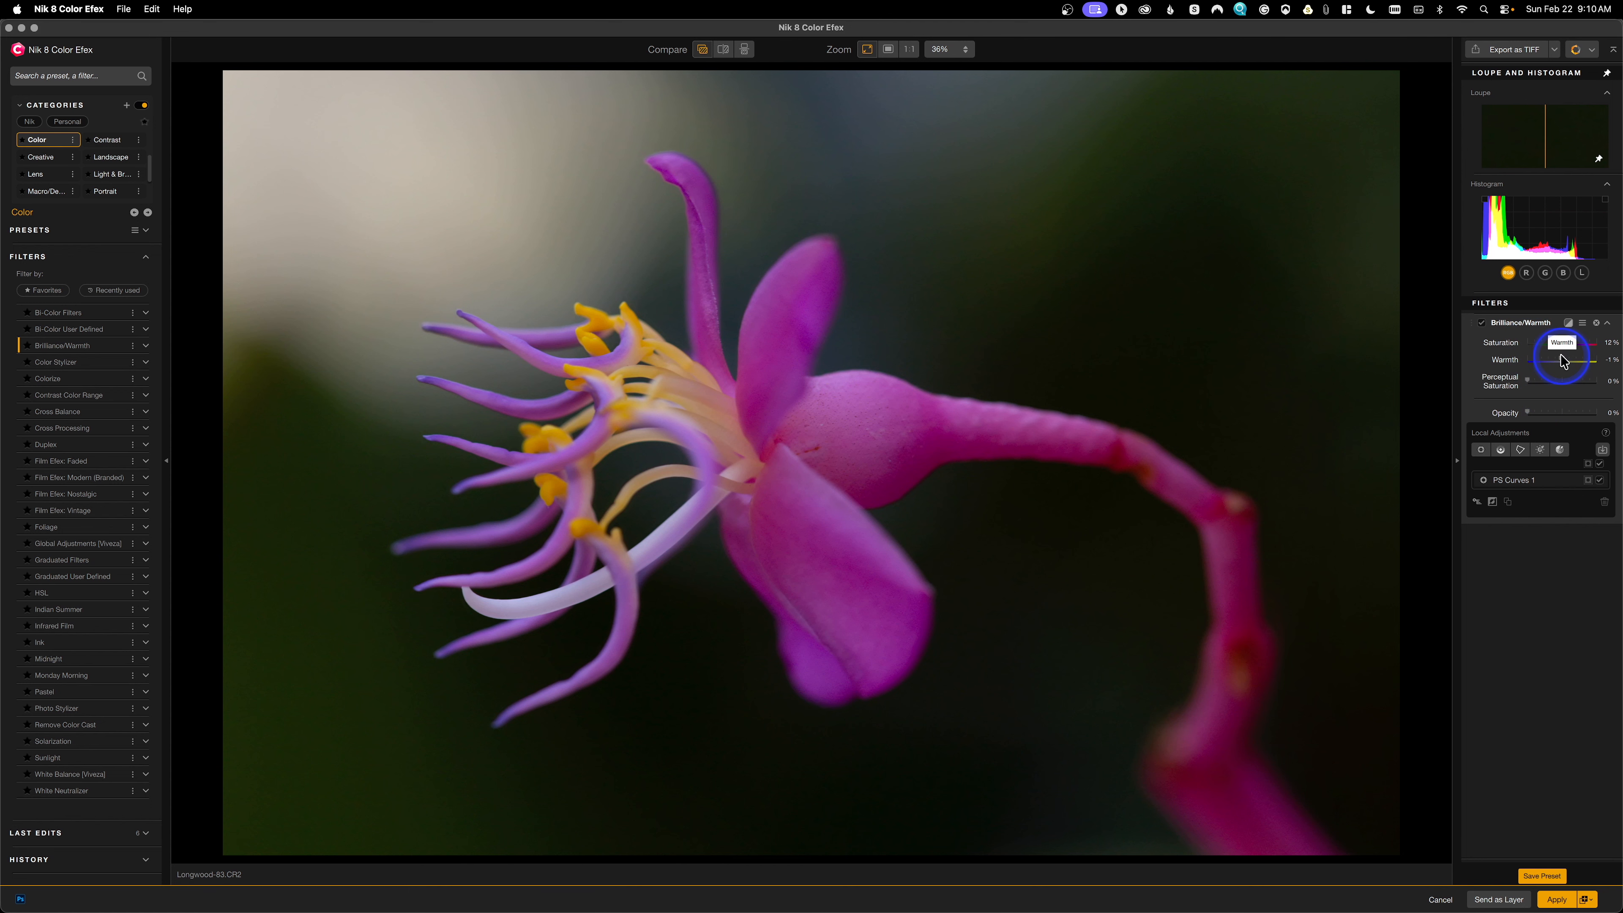
drag(1562, 361, 1546, 390)
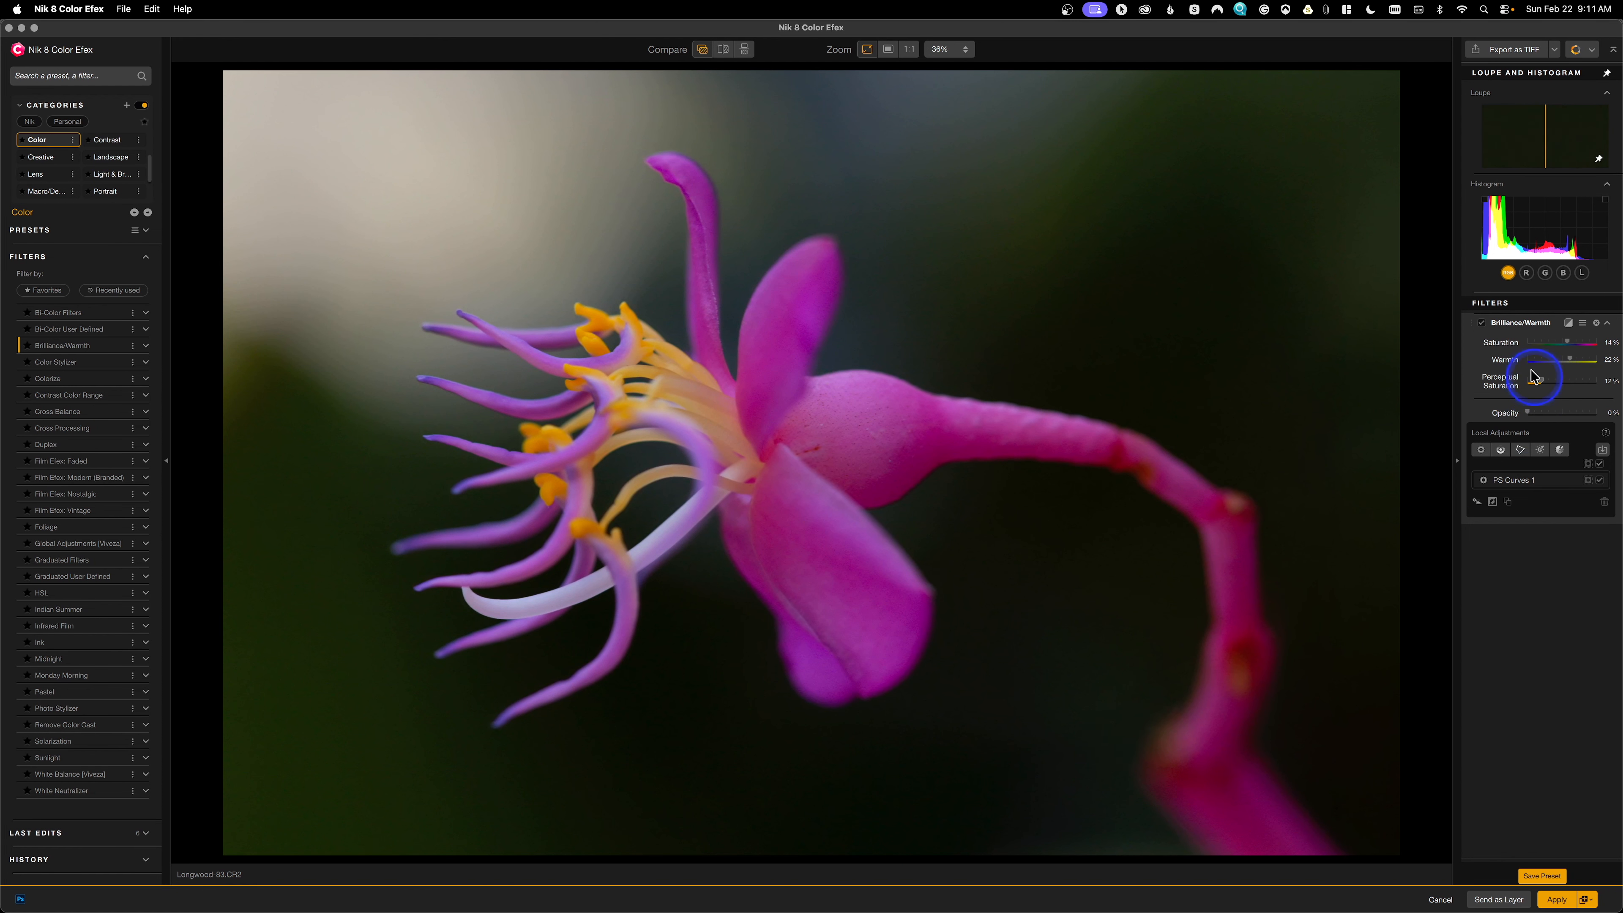
Compare the Brilliance/Warmth filter off and on, and set its Opacity to 23%, Saturation to 17% and Perceptual Saturation to 0%
click(1480, 322)
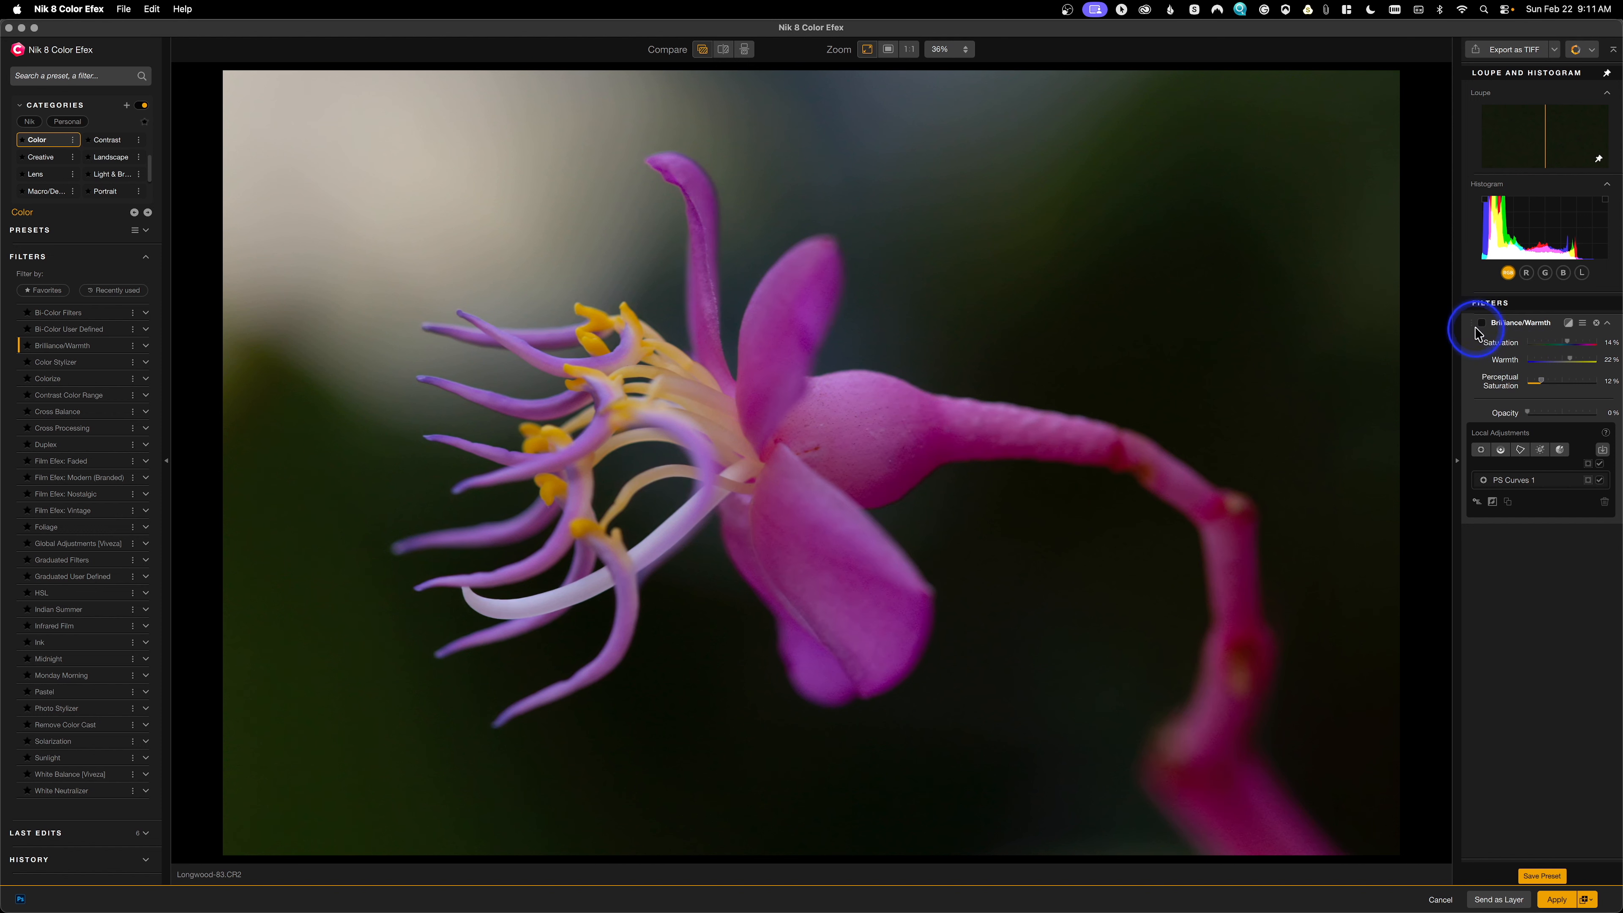
click(1481, 323)
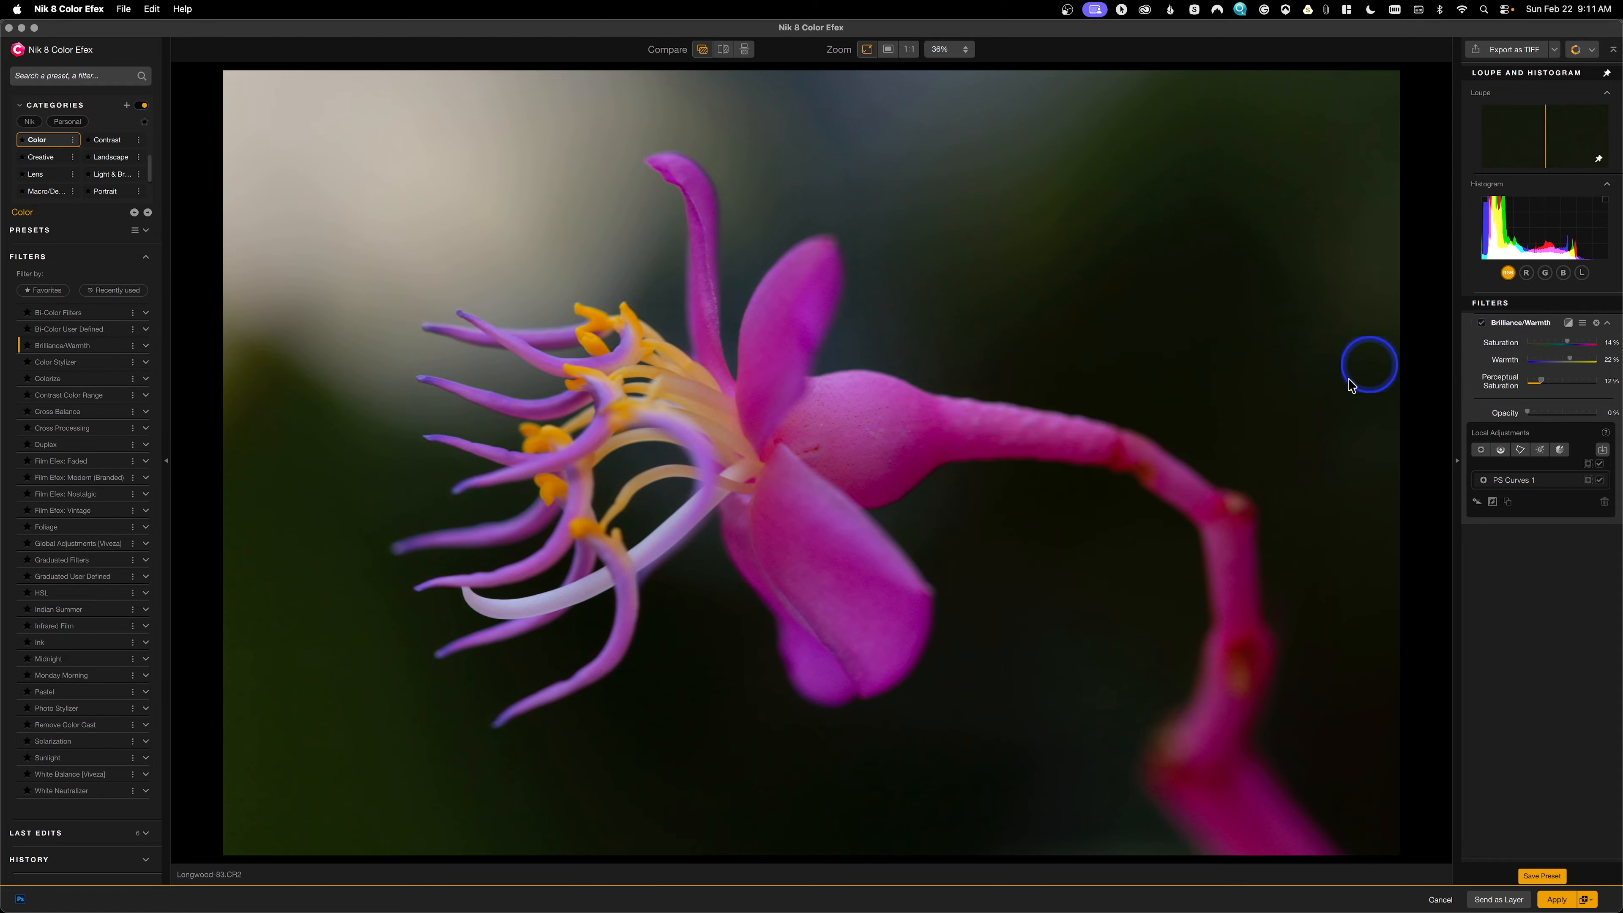
drag(1529, 413, 1545, 416)
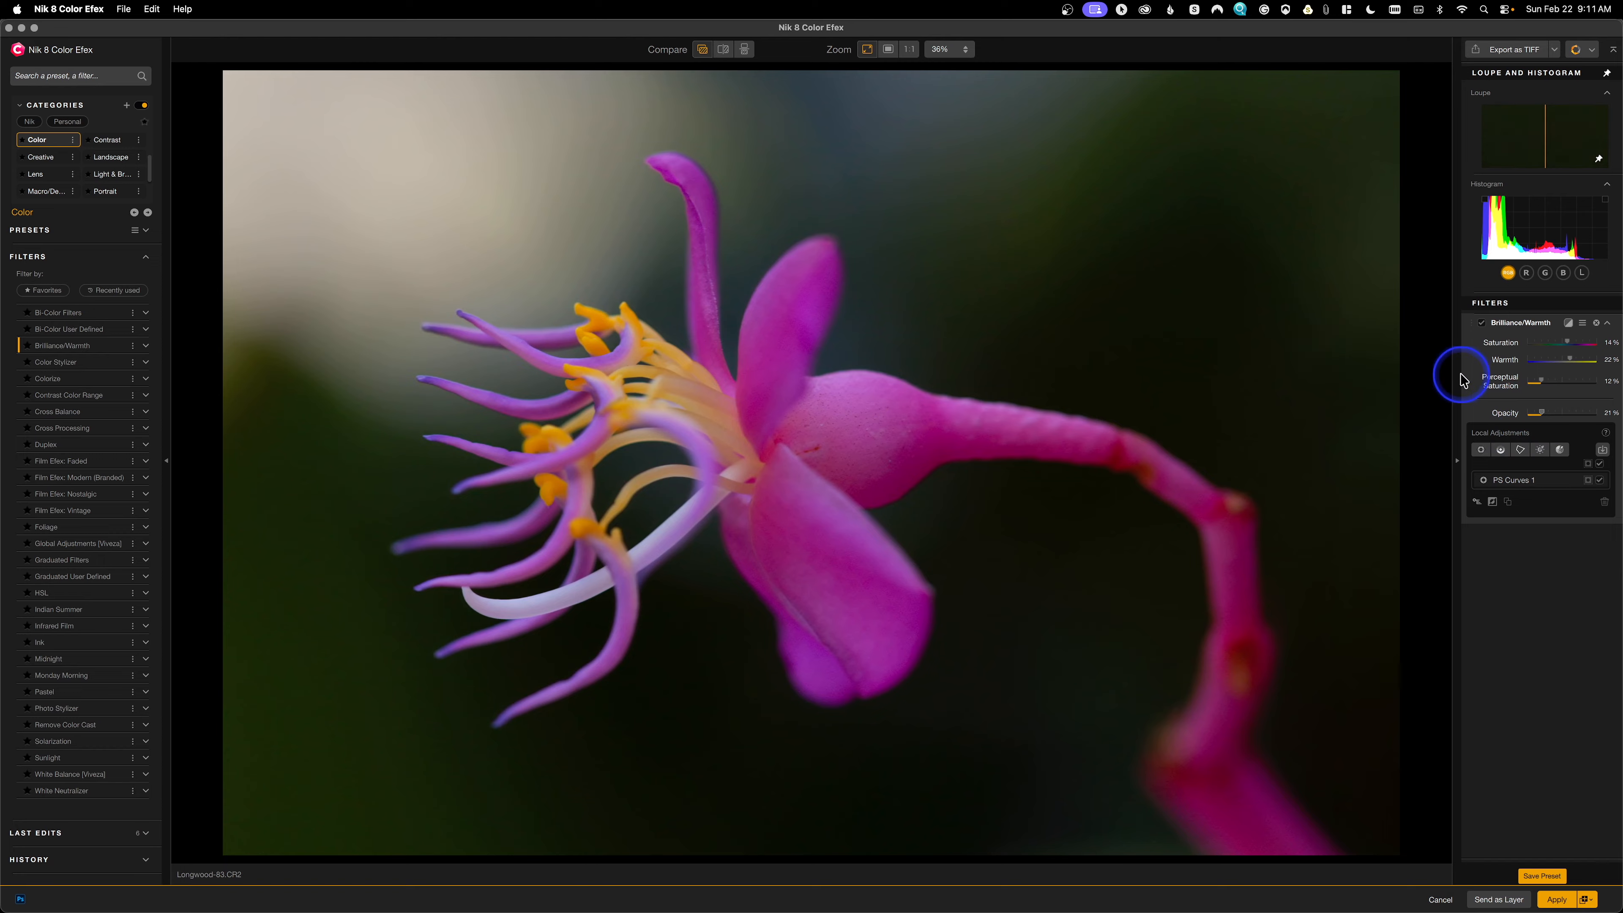
drag(1543, 413, 1567, 346)
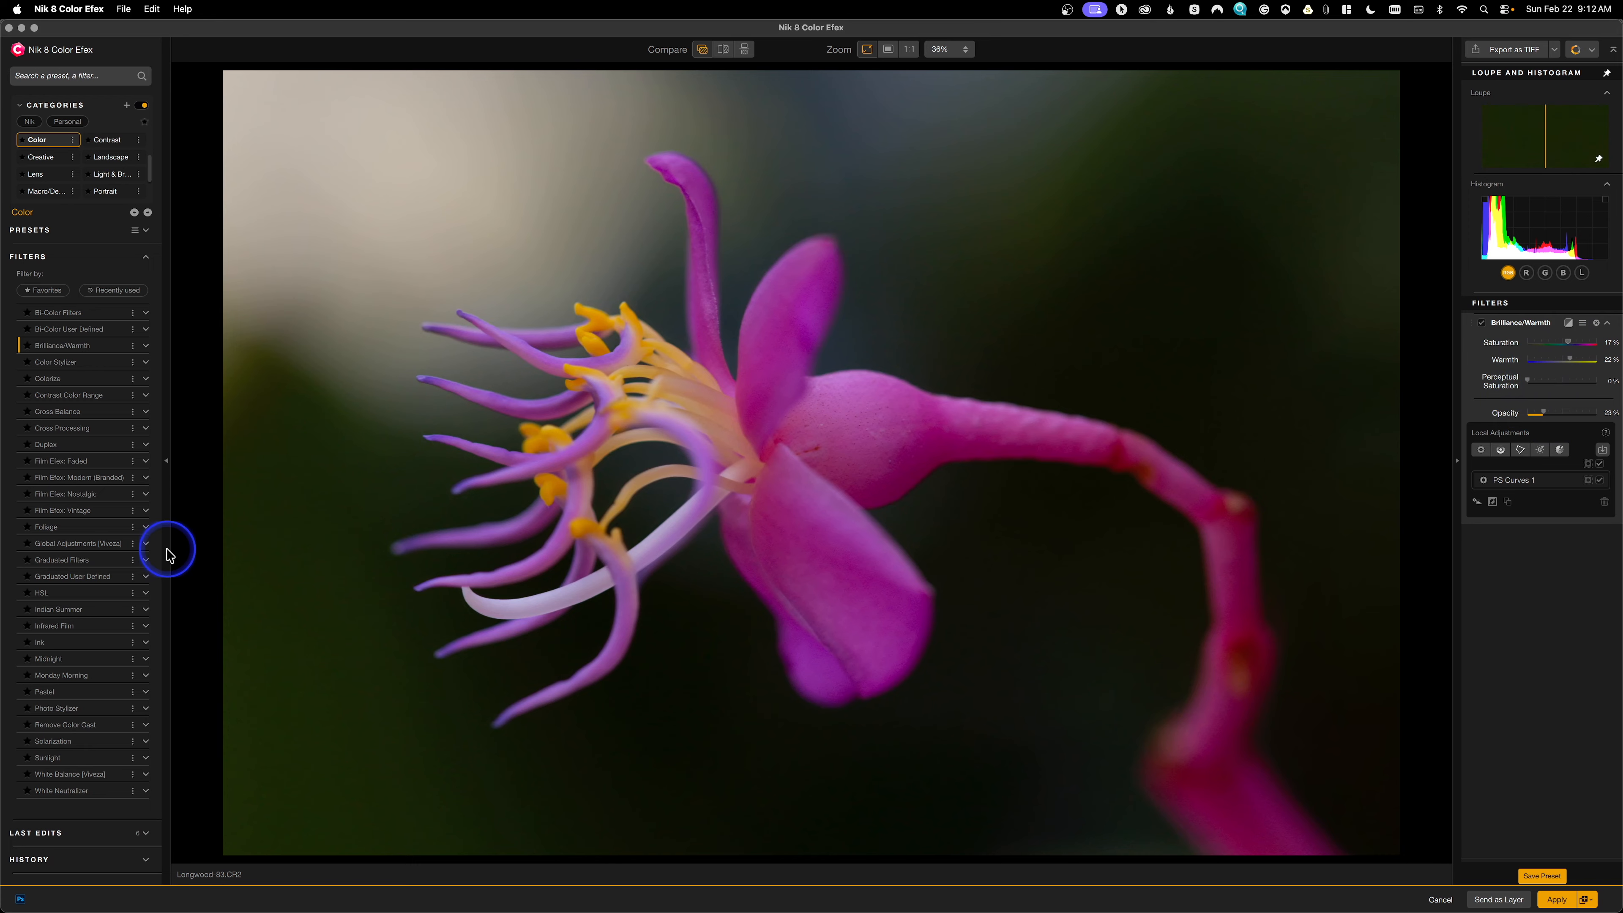
Add the HSL filter and import the PS Curves 1 mask into its local adjustments
click(120, 594)
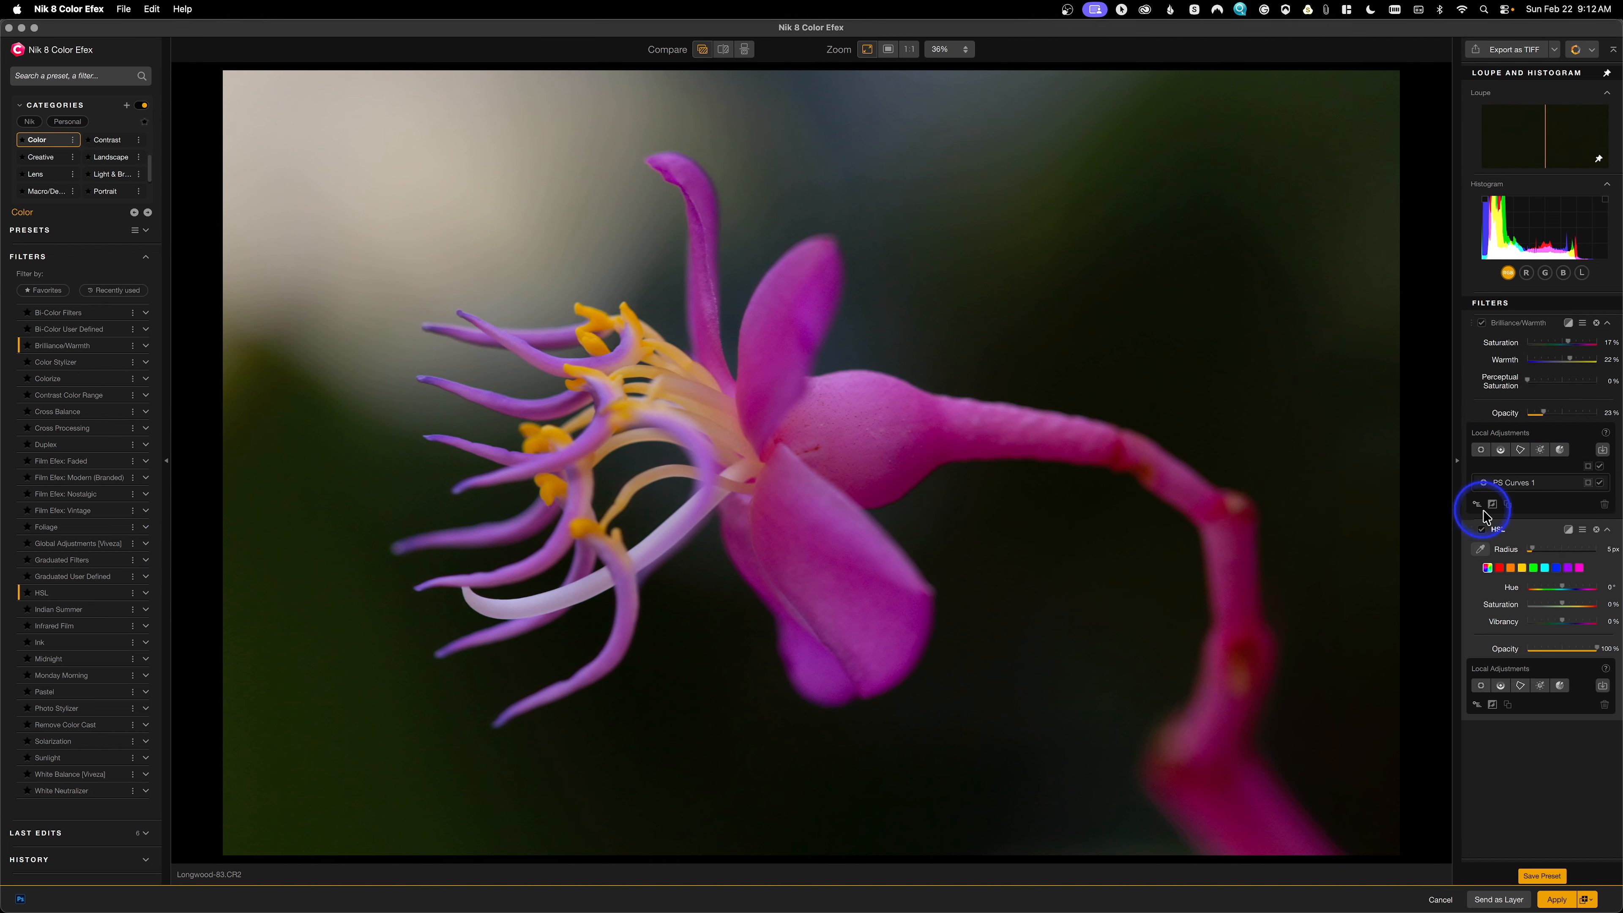
click(1602, 685)
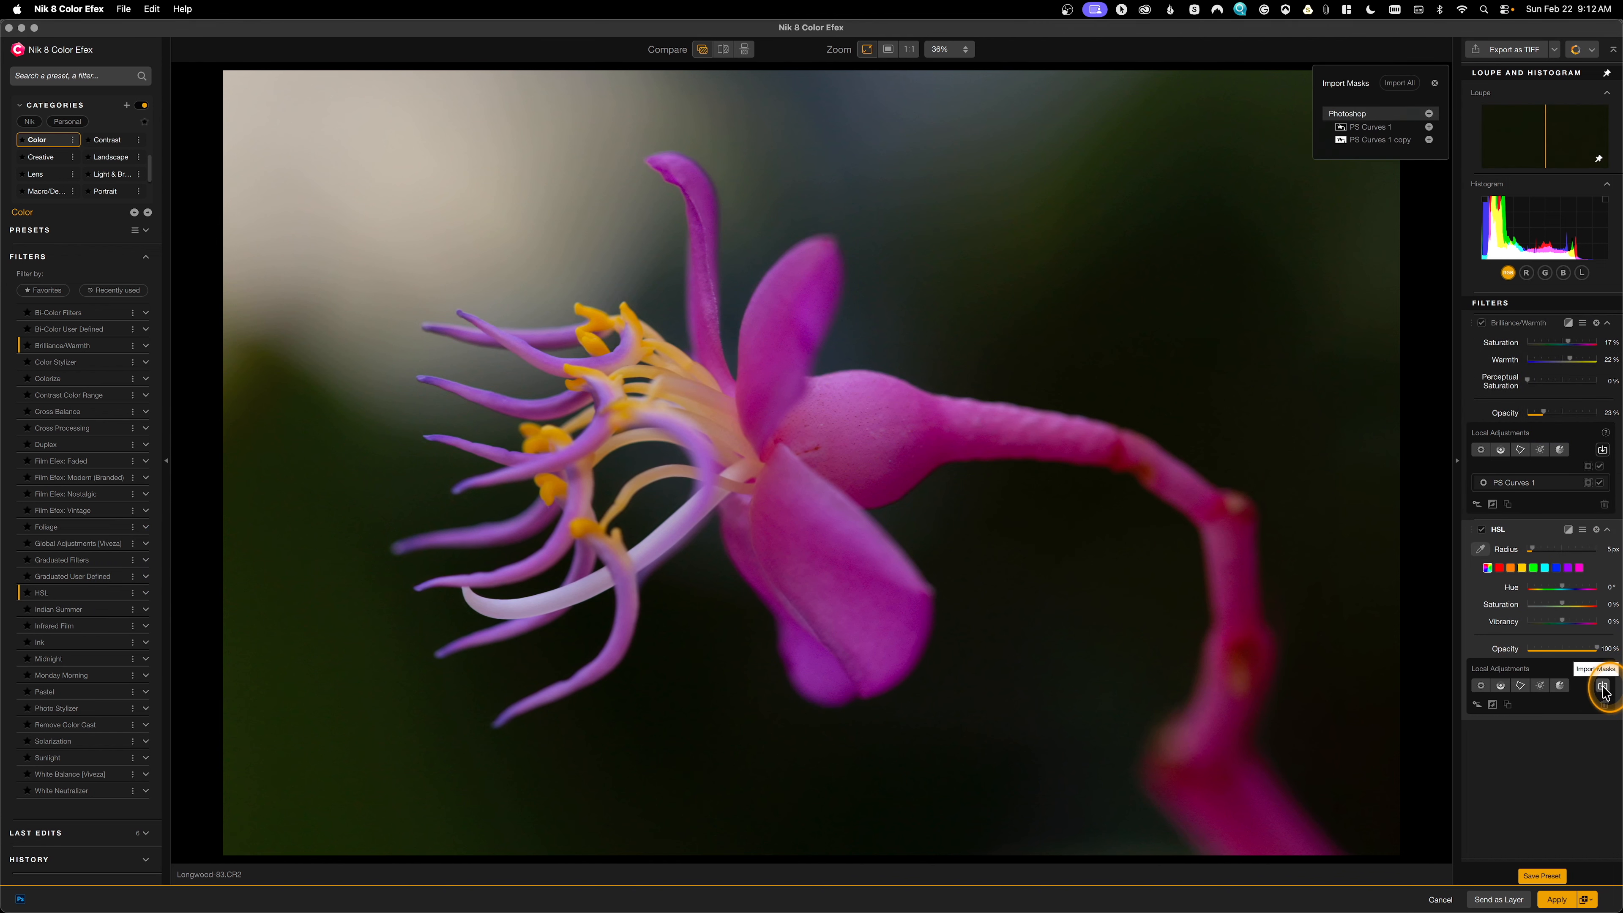
click(1429, 127)
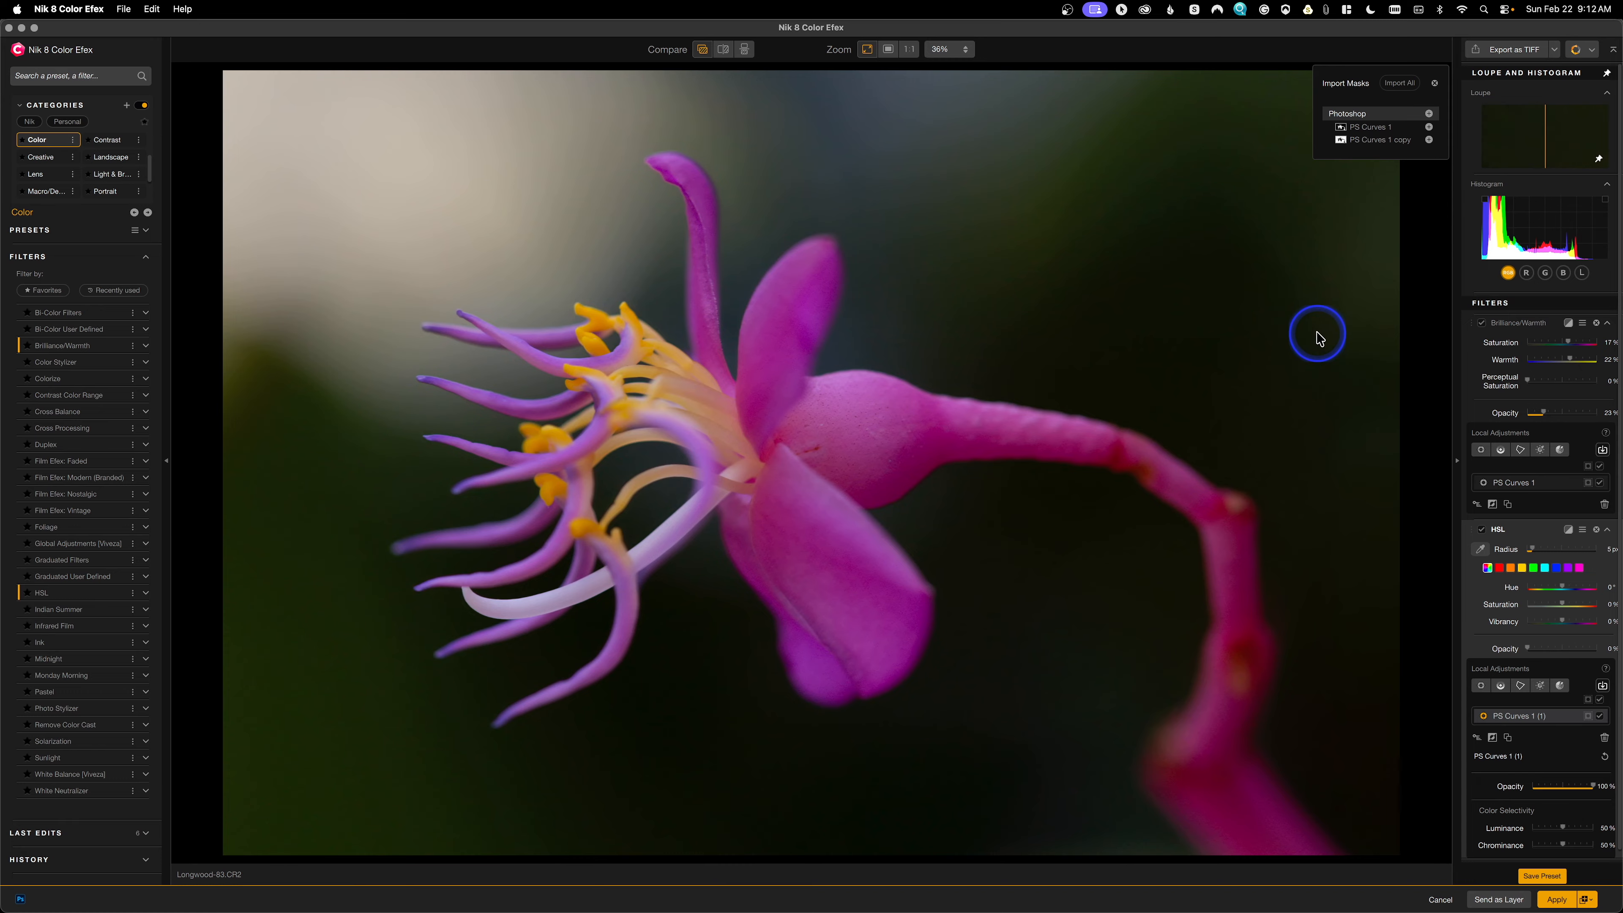
Undo the HSL filter's mask import, try the yellow Saturation at 100% on the unmasked photo, and undo that change
key(super+z)
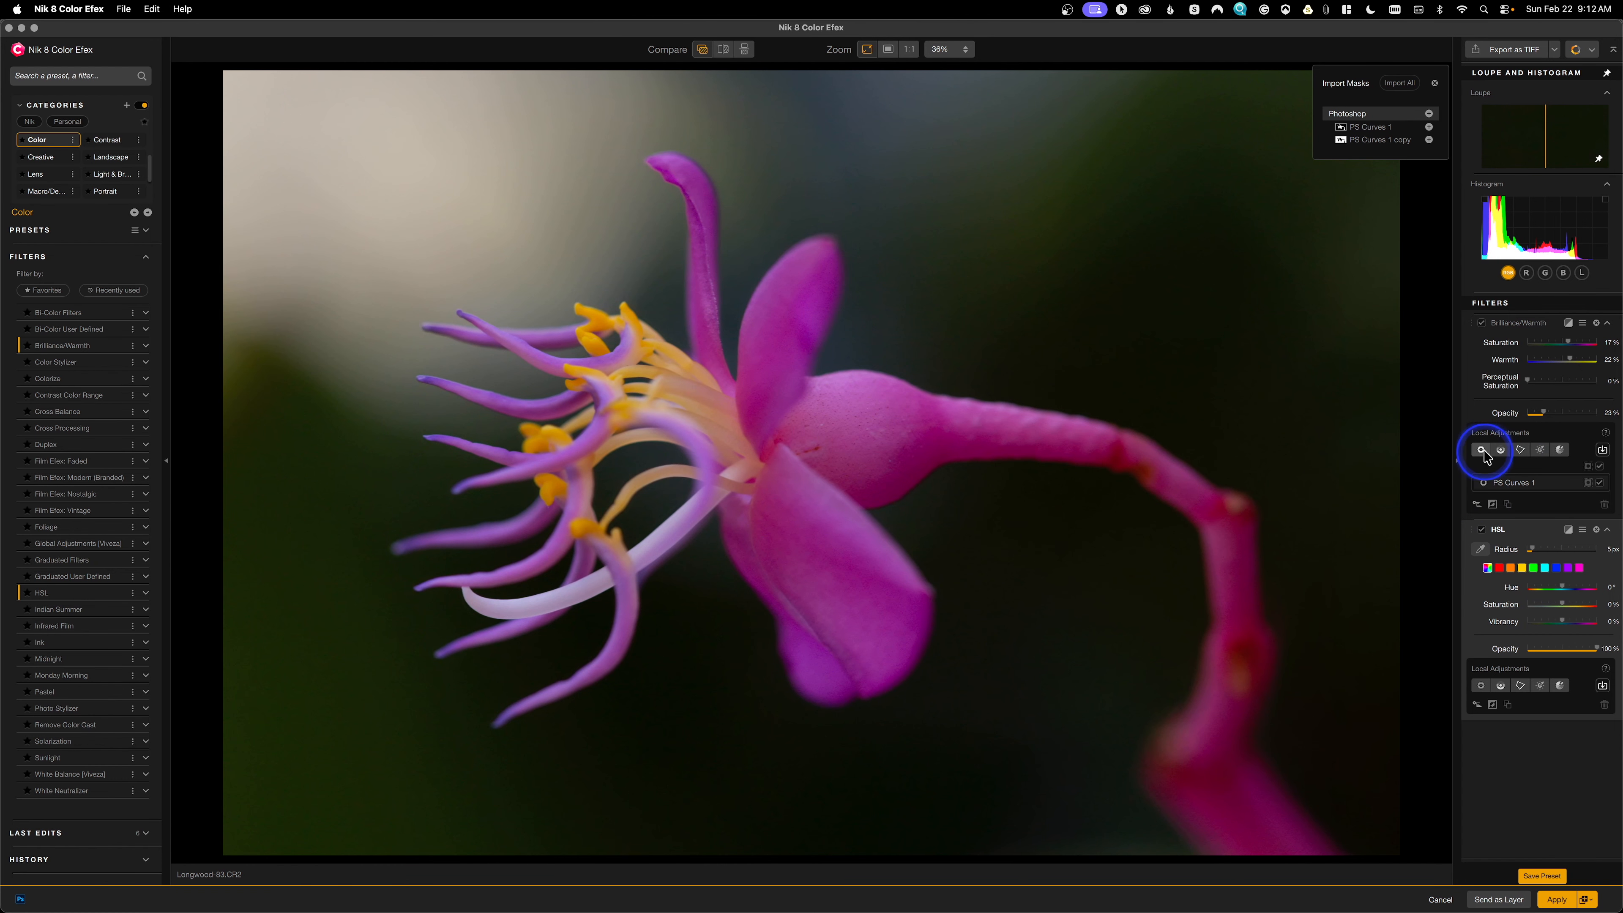
click(1522, 567)
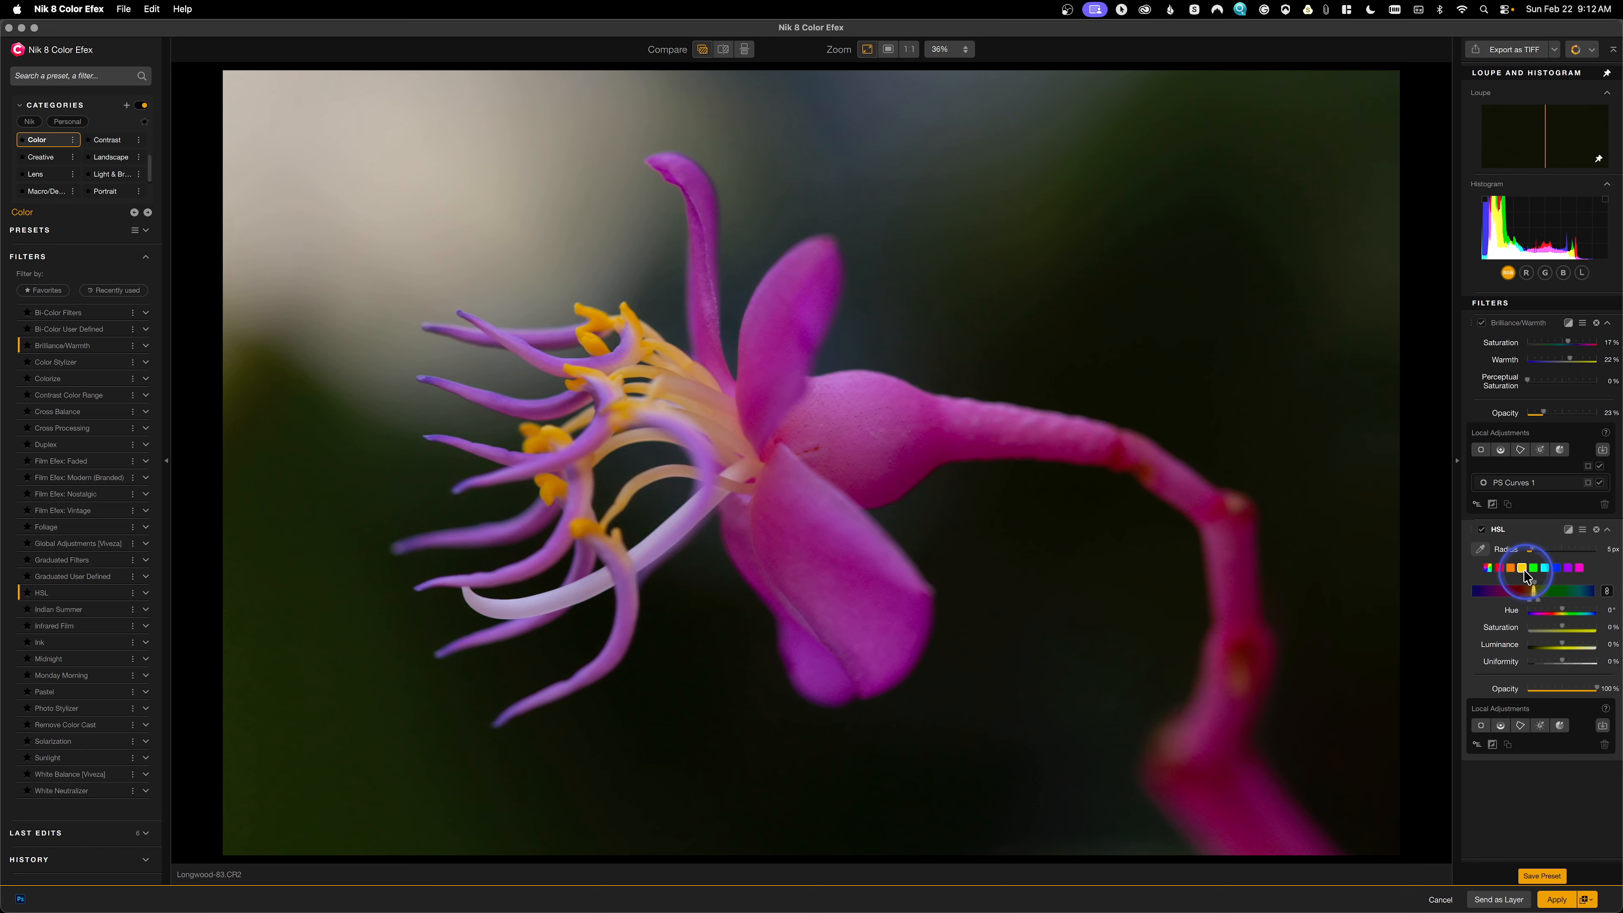
drag(1562, 627, 1619, 613)
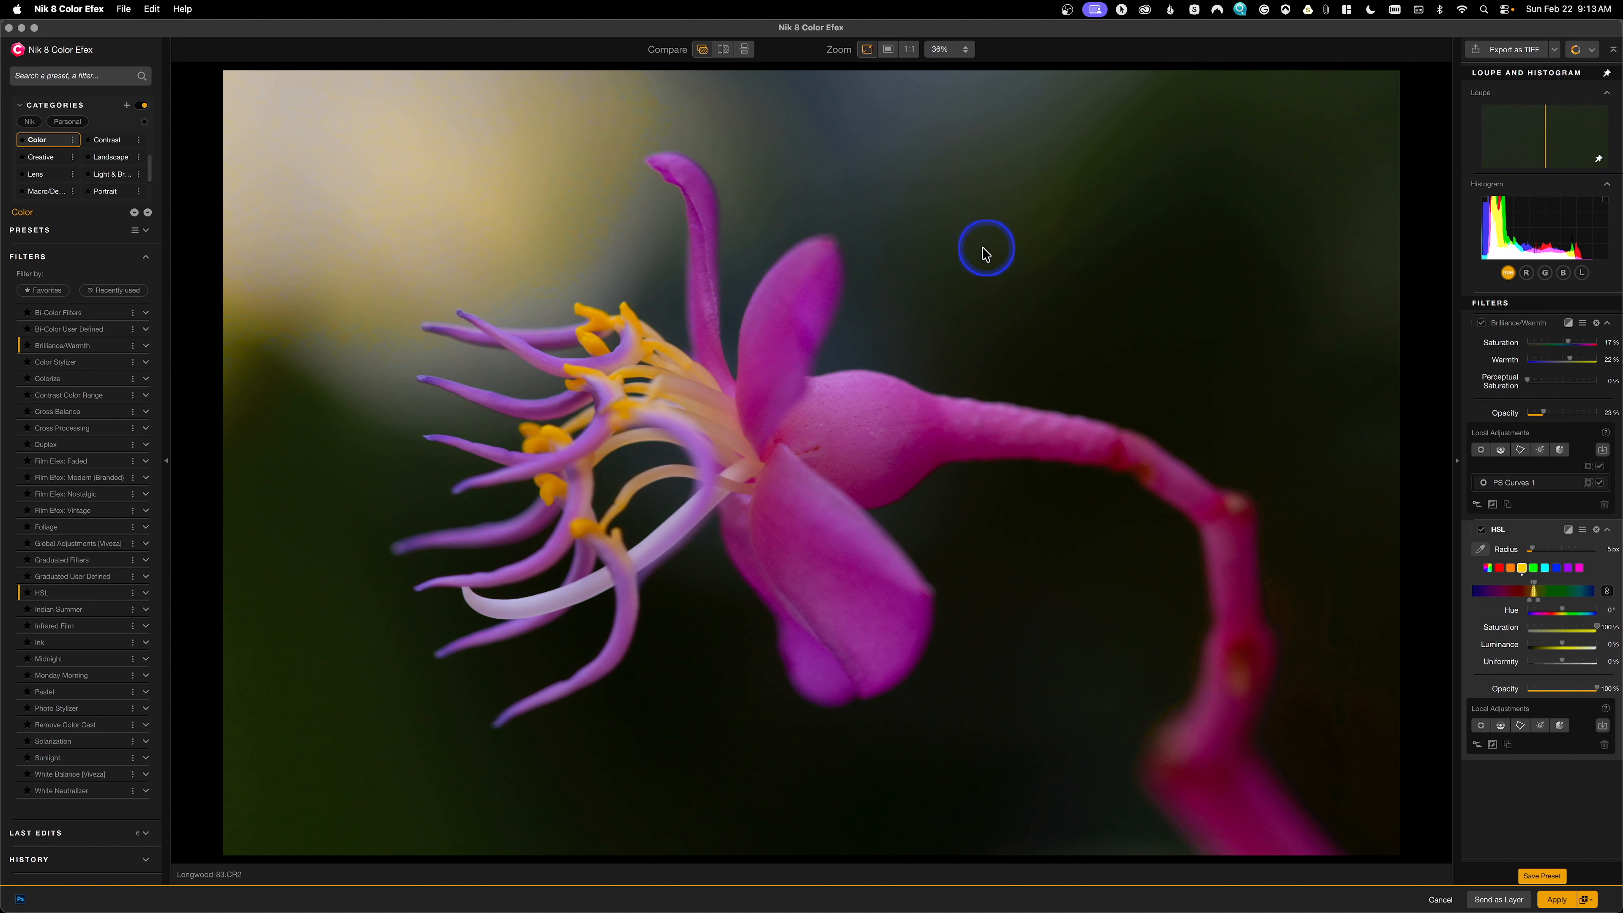
key(super+z)
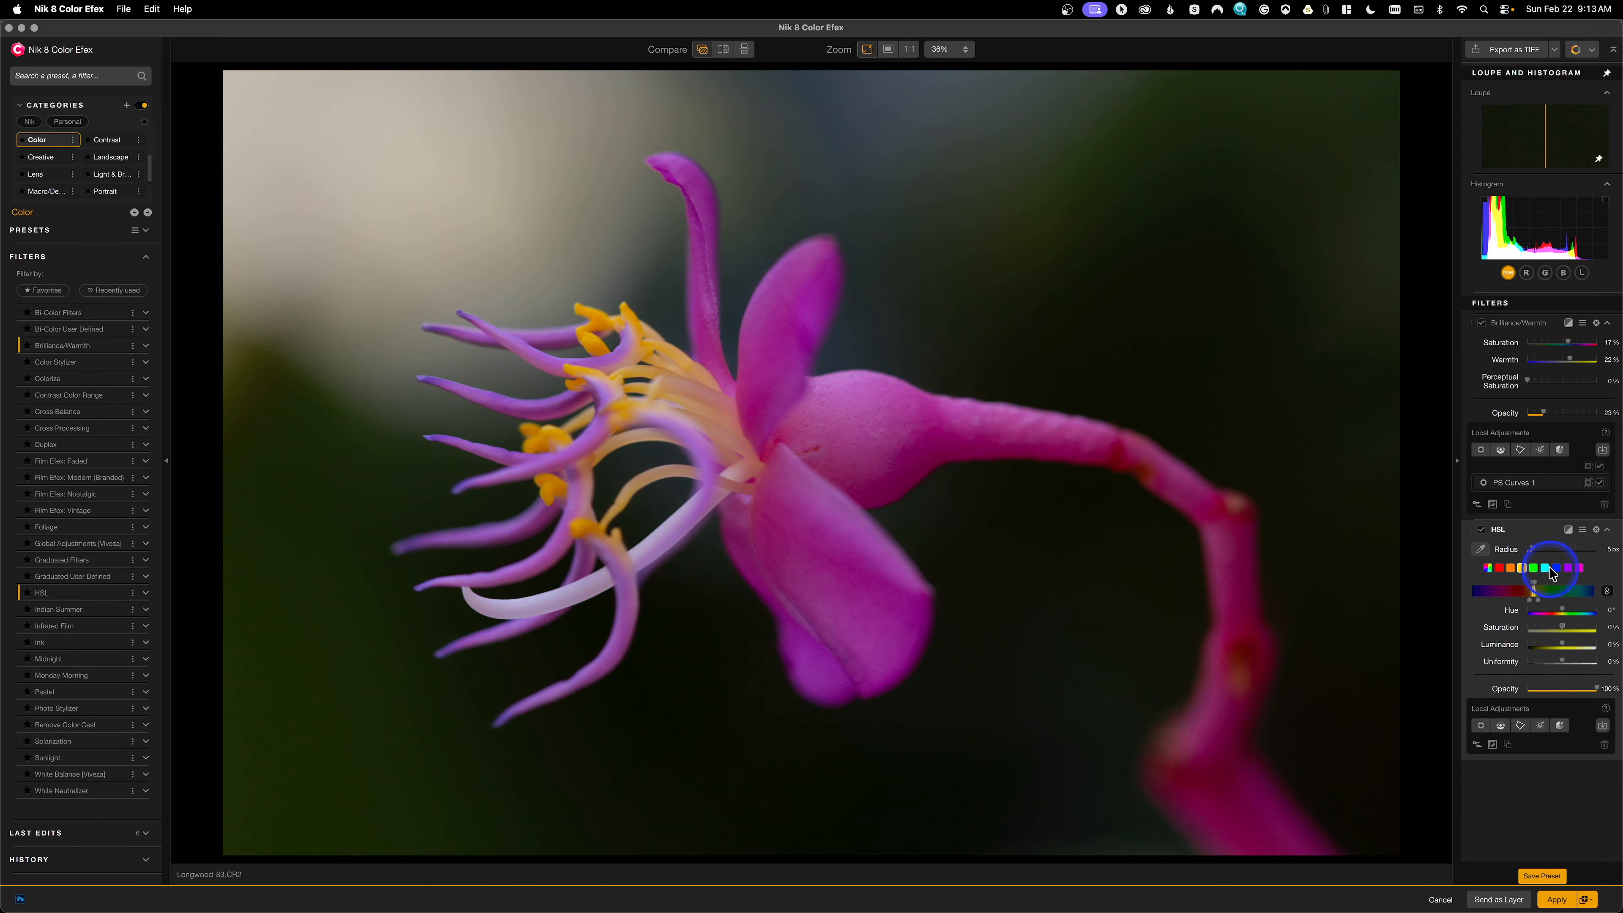
Import the PS Curves 1 mask into the HSL filter's local adjustments and set the yellow range's Saturation to 17%
click(1604, 724)
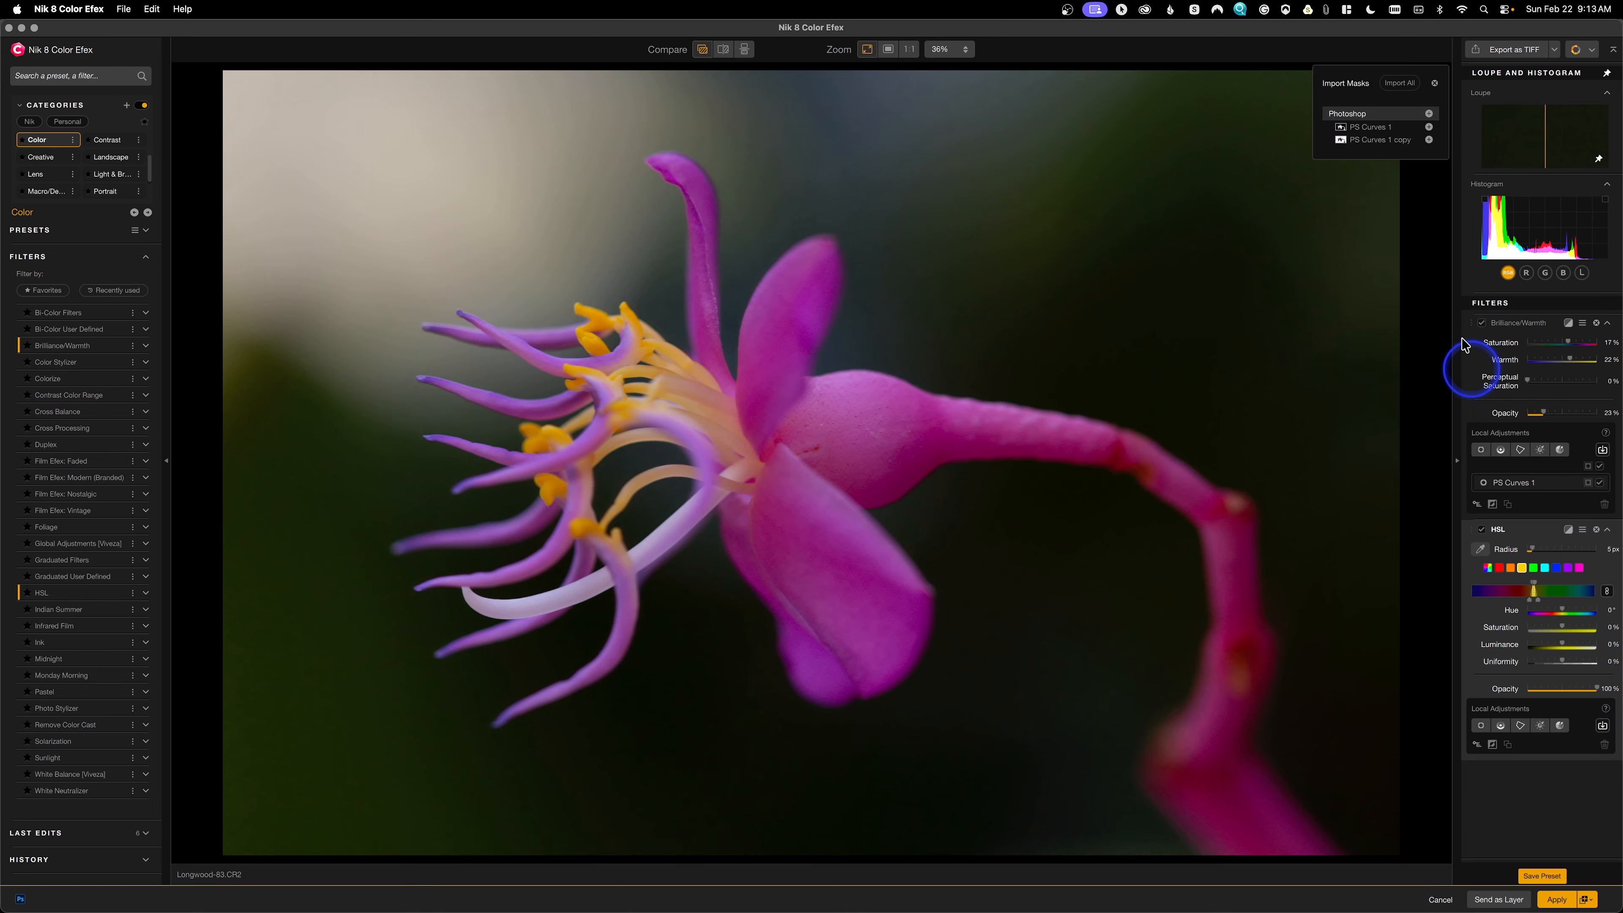
click(1429, 127)
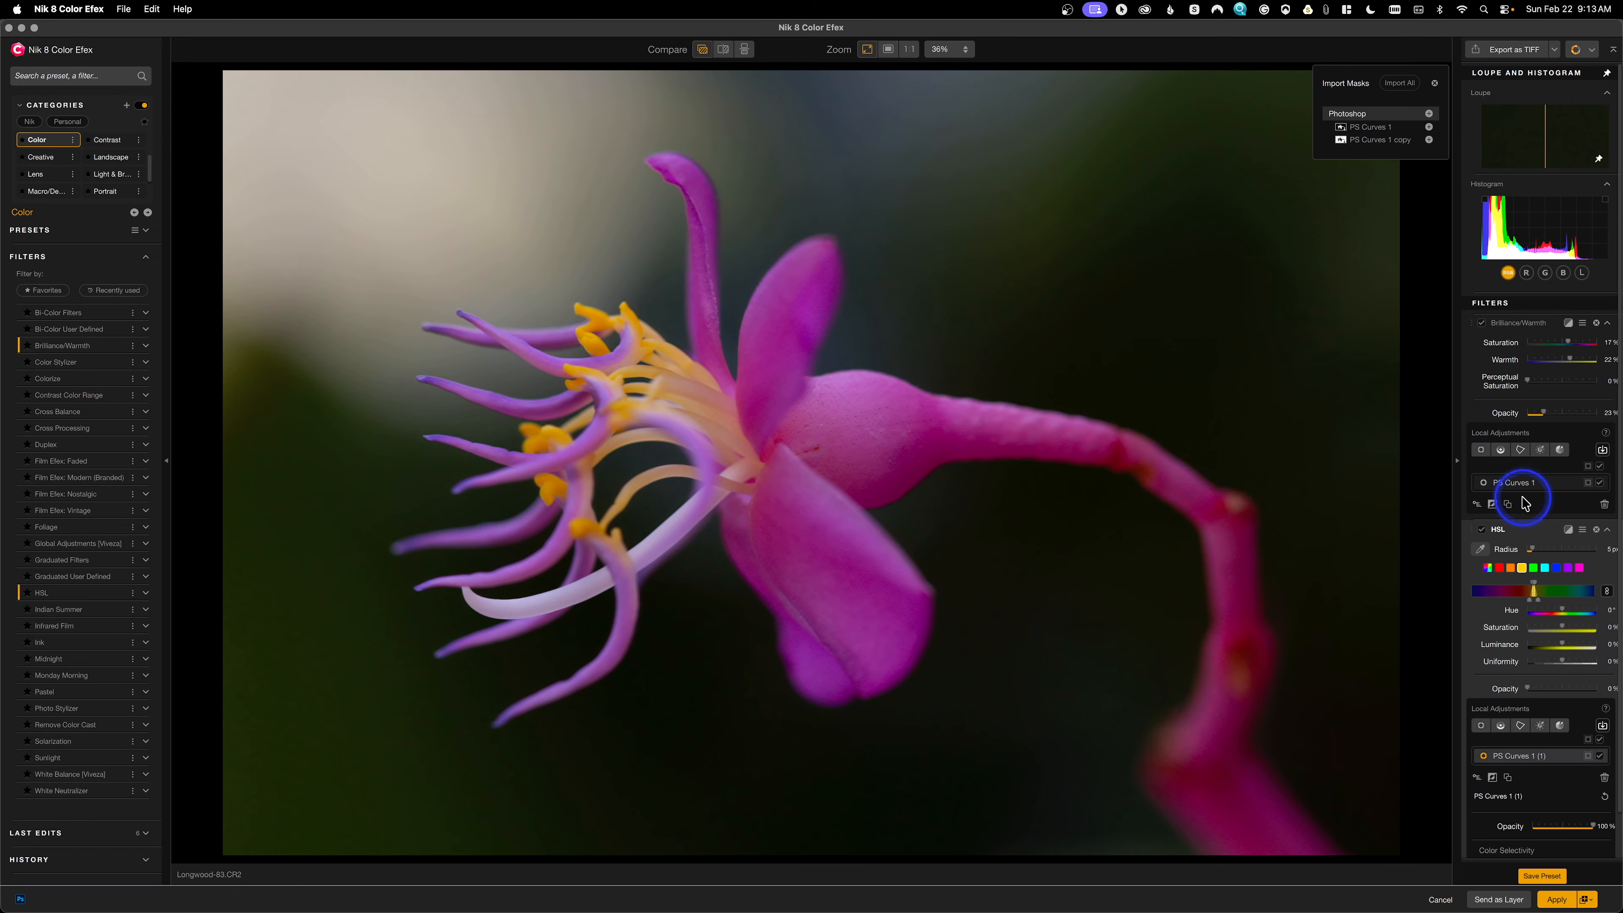
click(1523, 571)
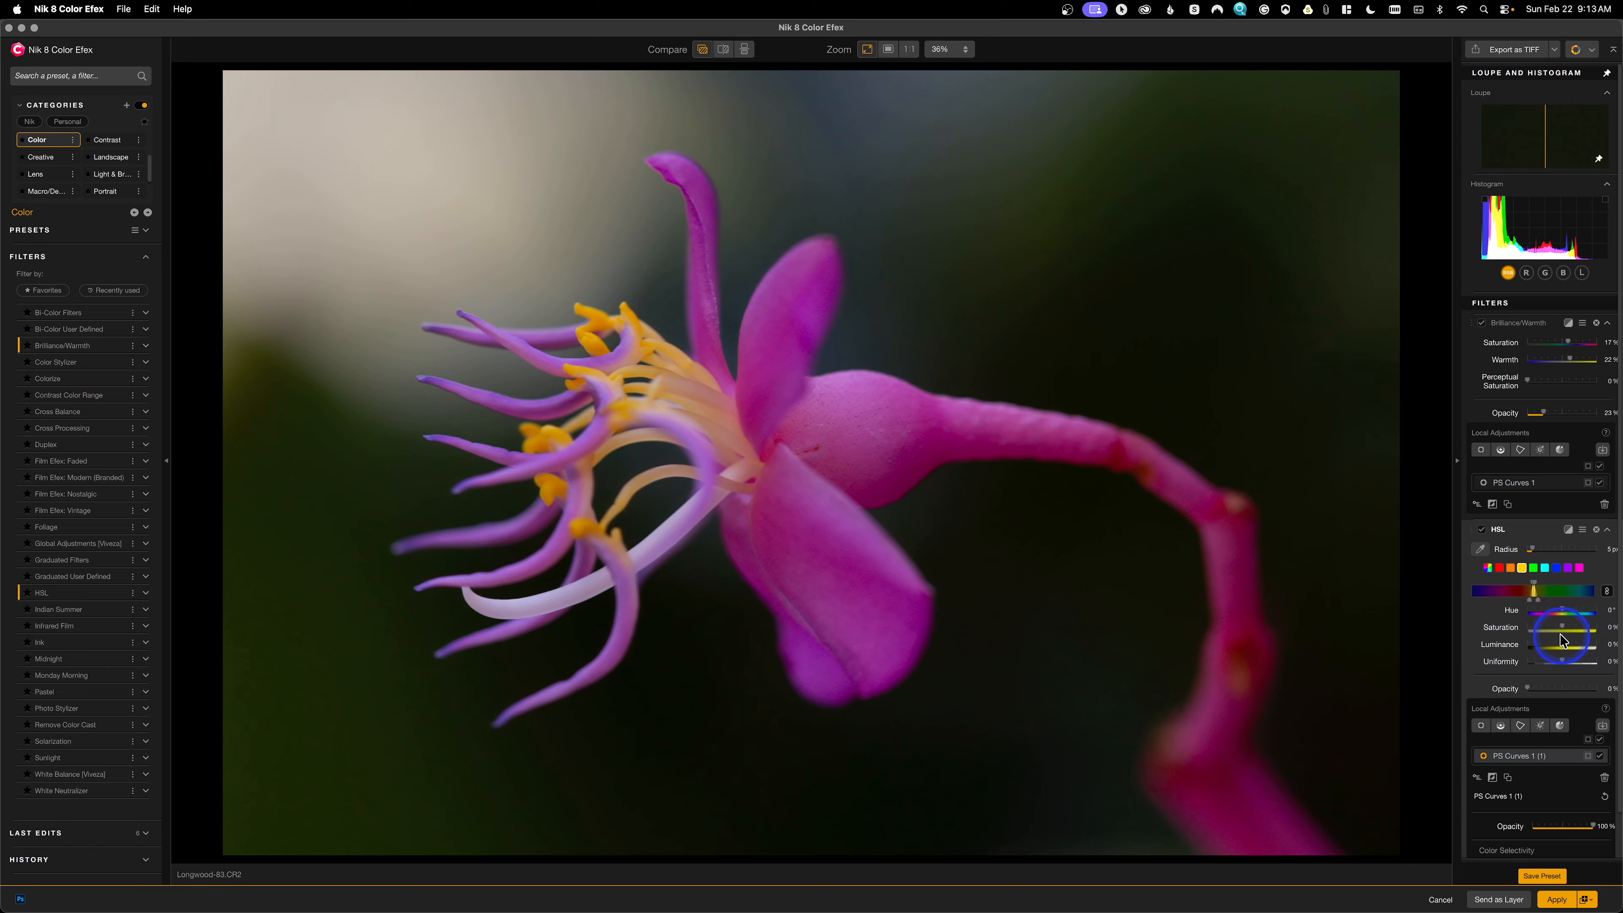
drag(1562, 633, 1567, 633)
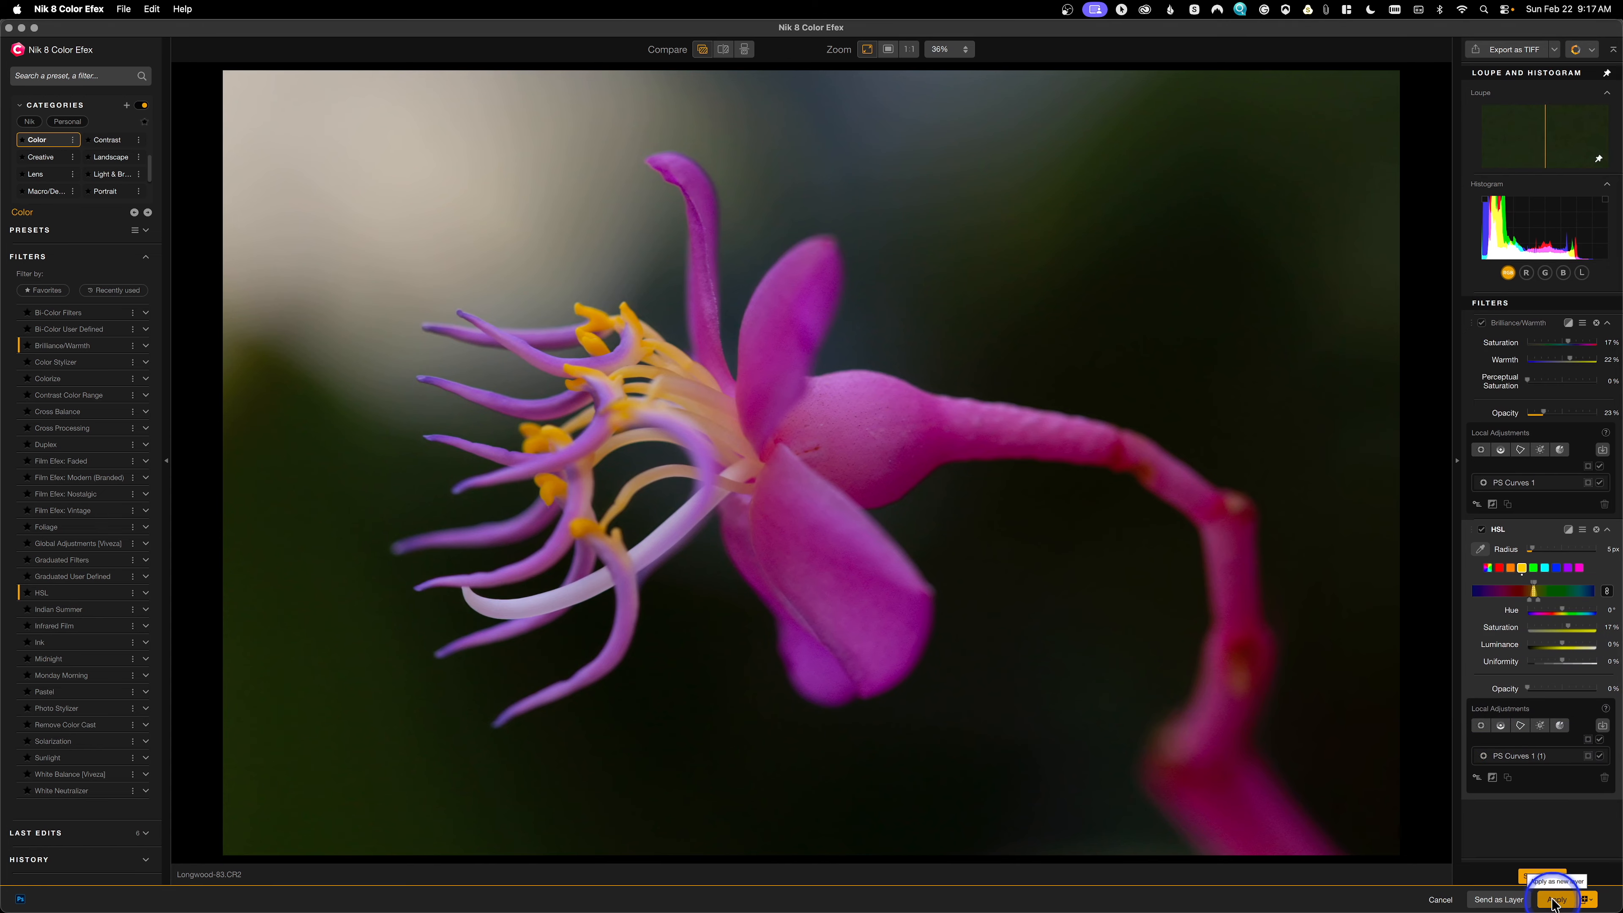
Apply the Color Efex filters to the Photoshop document and compare the Nik 8 Color Efex layer off and on
click(1555, 899)
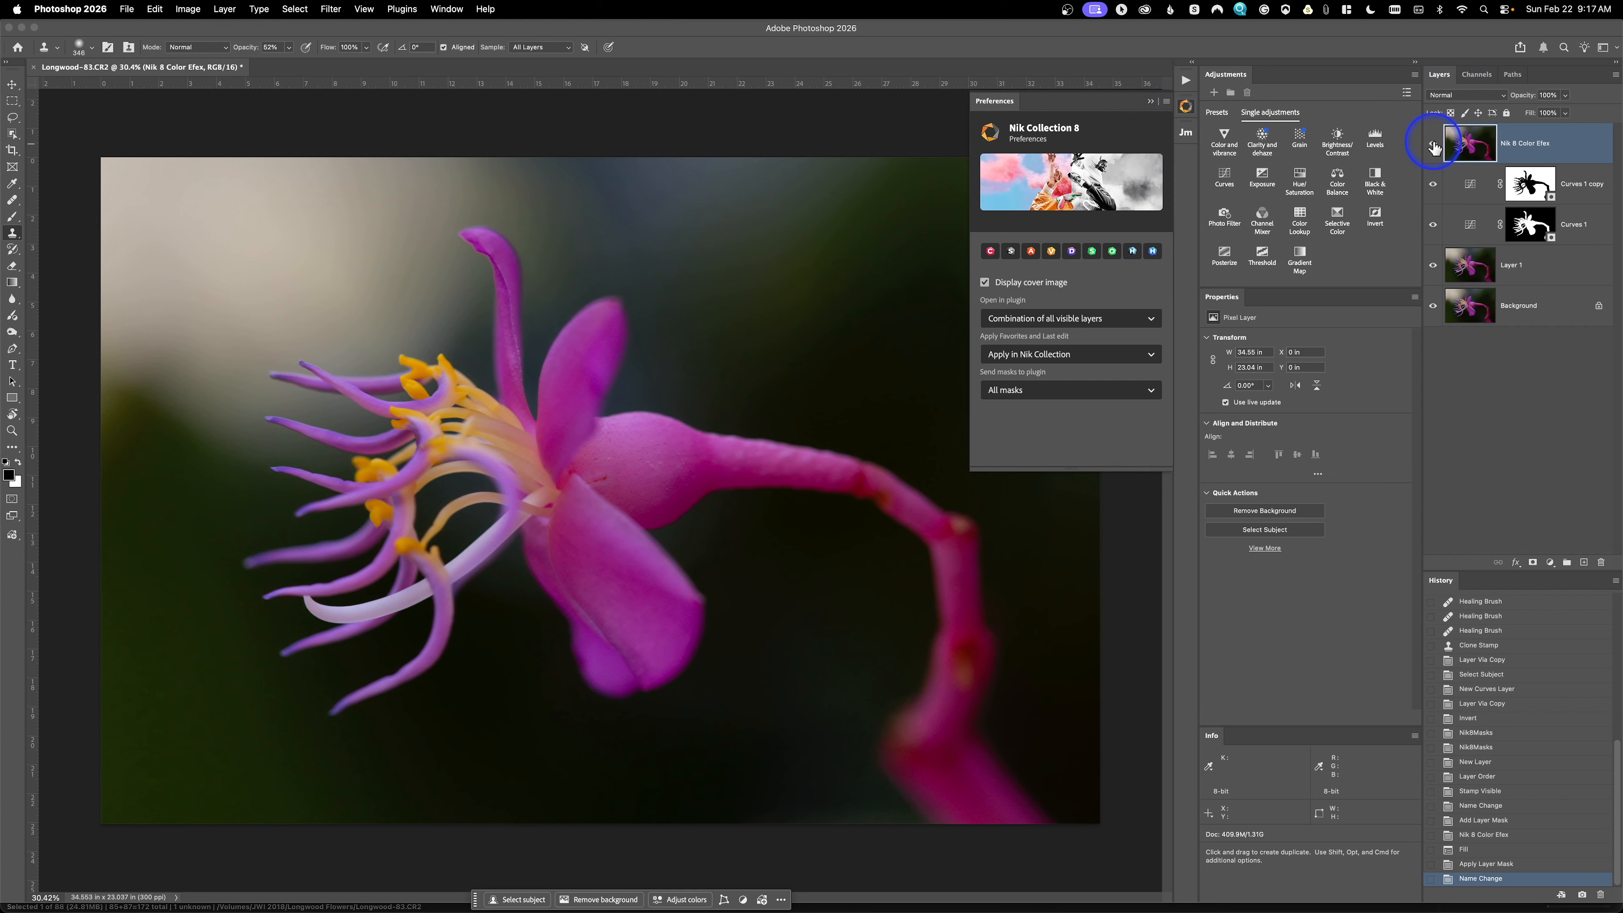
click(1434, 145)
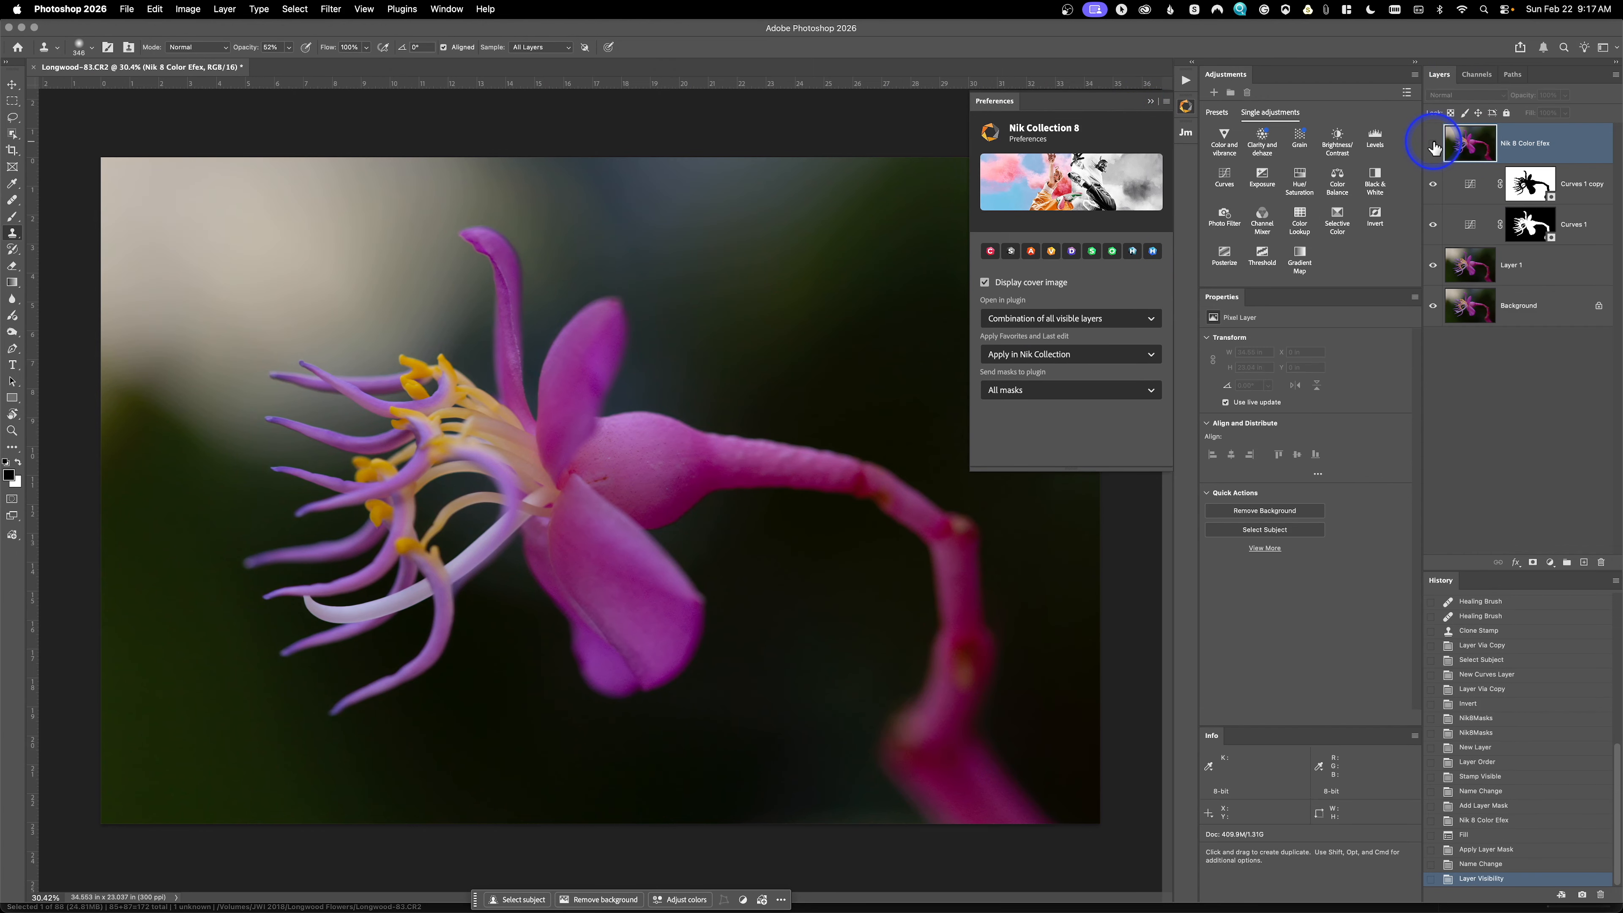
click(1434, 145)
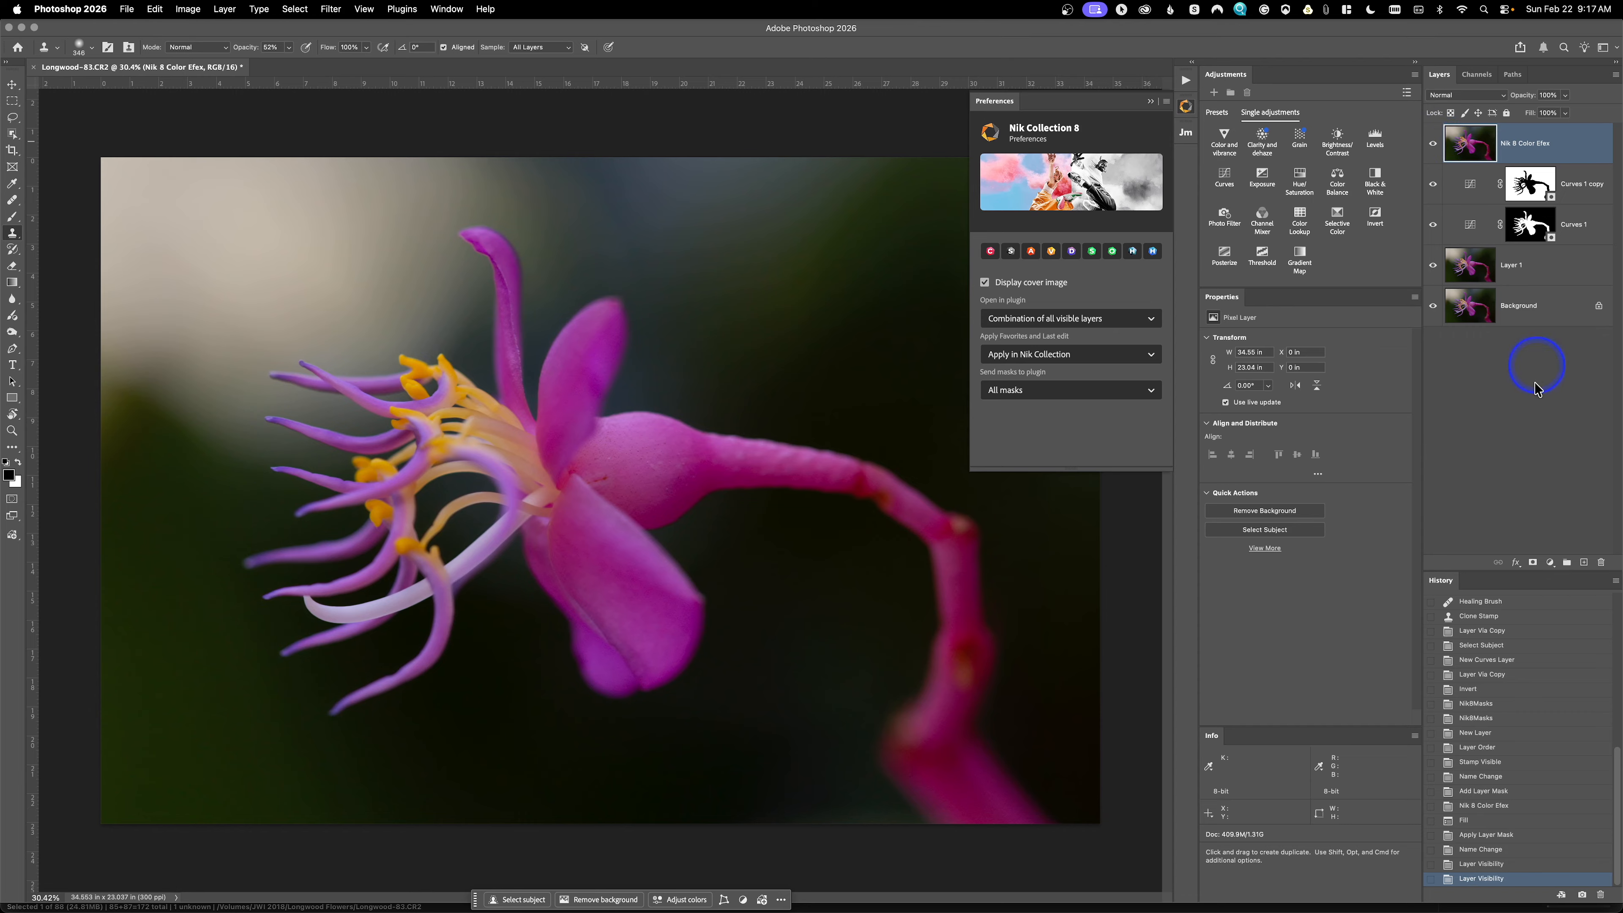
Add a layer mask to the Nik 8 Color Efex layer and set the Brush tool's flow to 15%
click(1533, 565)
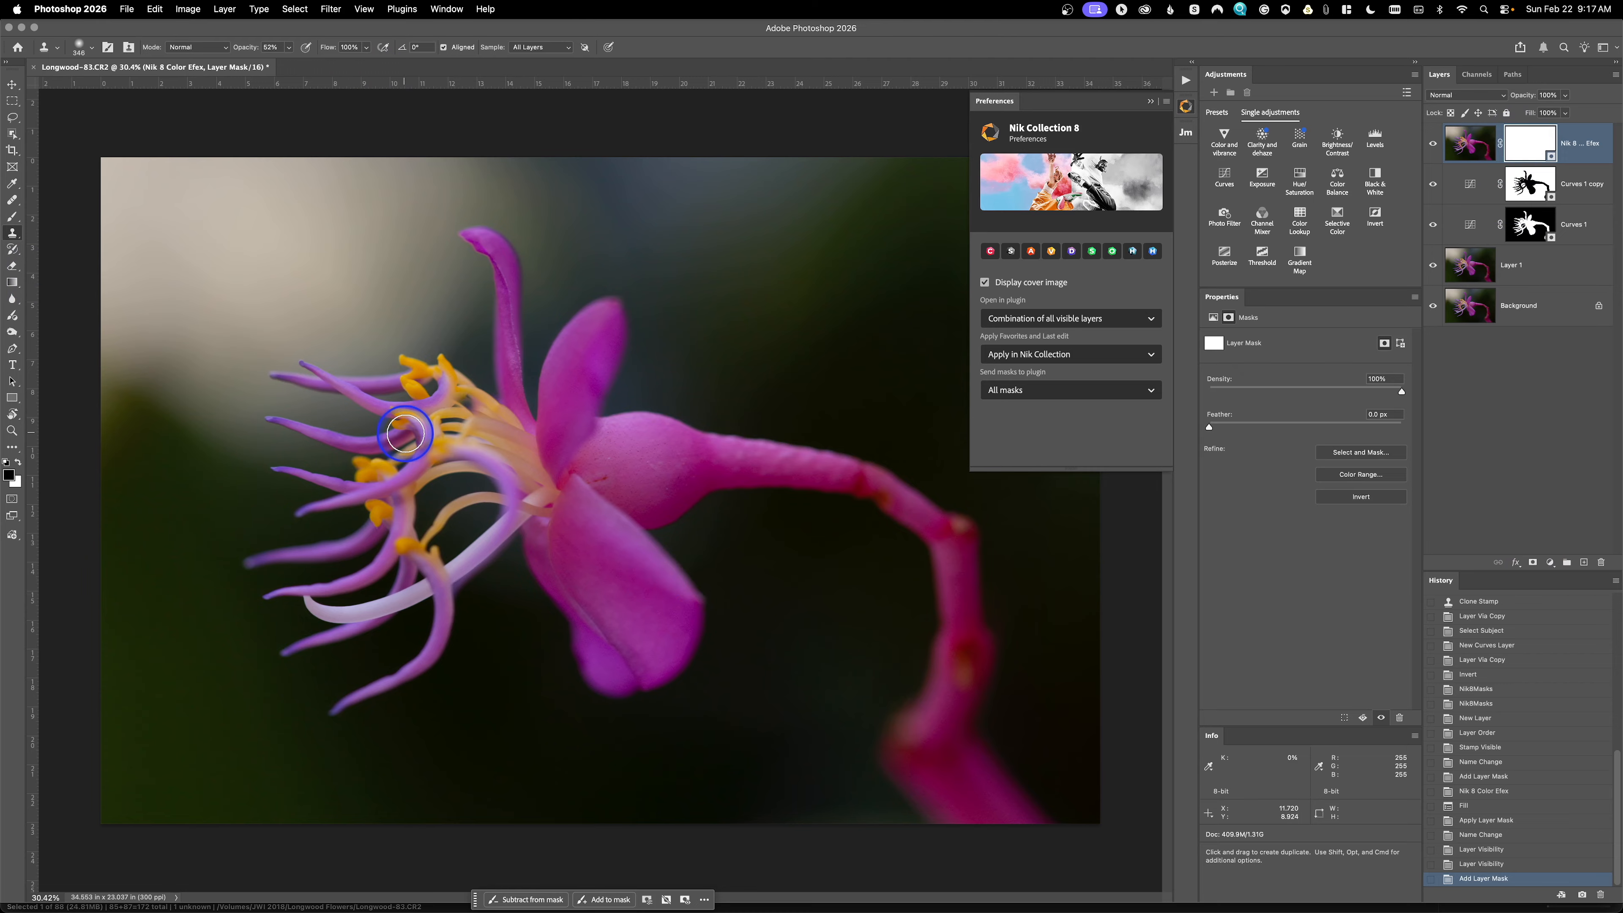
click(12, 216)
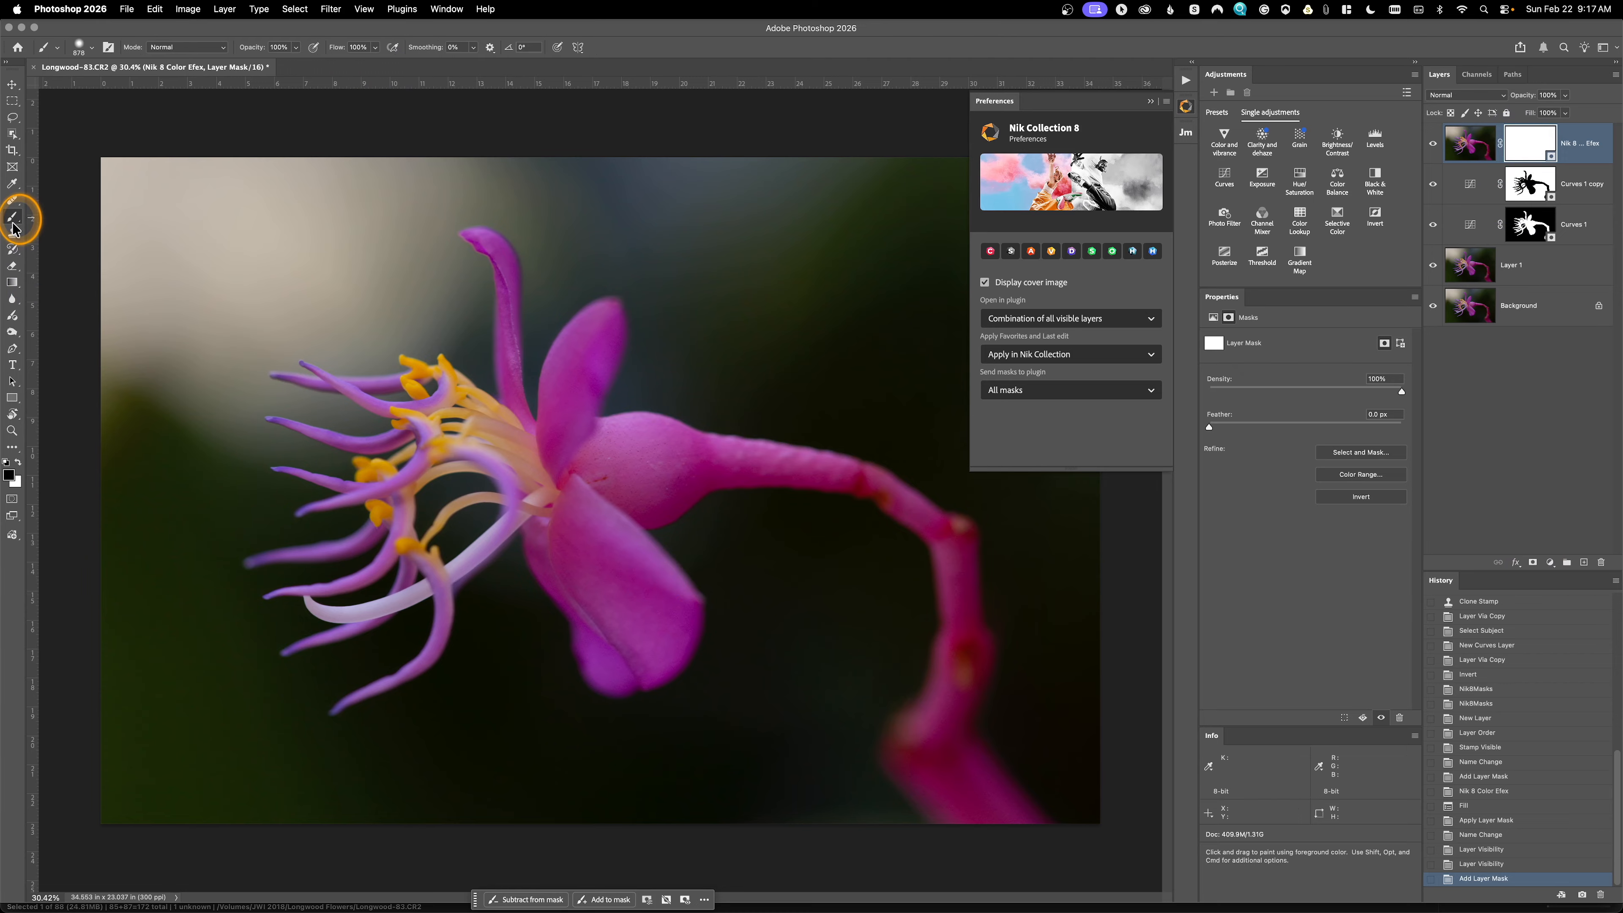
drag(339, 49, 285, 49)
Paint black on the Color Efex layer mask over the stem and rear petals, and compare the layer off and on
drag(691, 566, 823, 565)
drag(845, 476, 1008, 861)
mouse_move(1007, 860)
mouse_down()
mouse_move(982, 722)
mouse_move(746, 534)
mouse_up()
mouse_move(558, 305)
mouse_down()
mouse_move(547, 298)
mouse_move(696, 471)
mouse_move(679, 679)
mouse_up()
mouse_move(850, 459)
mouse_down()
mouse_move(944, 572)
mouse_move(978, 832)
mouse_up()
mouse_move(1022, 839)
mouse_down()
mouse_move(989, 732)
mouse_move(958, 728)
mouse_up()
mouse_move(966, 812)
mouse_down()
mouse_move(837, 525)
mouse_move(888, 508)
mouse_up()
drag(824, 458, 1182, 818)
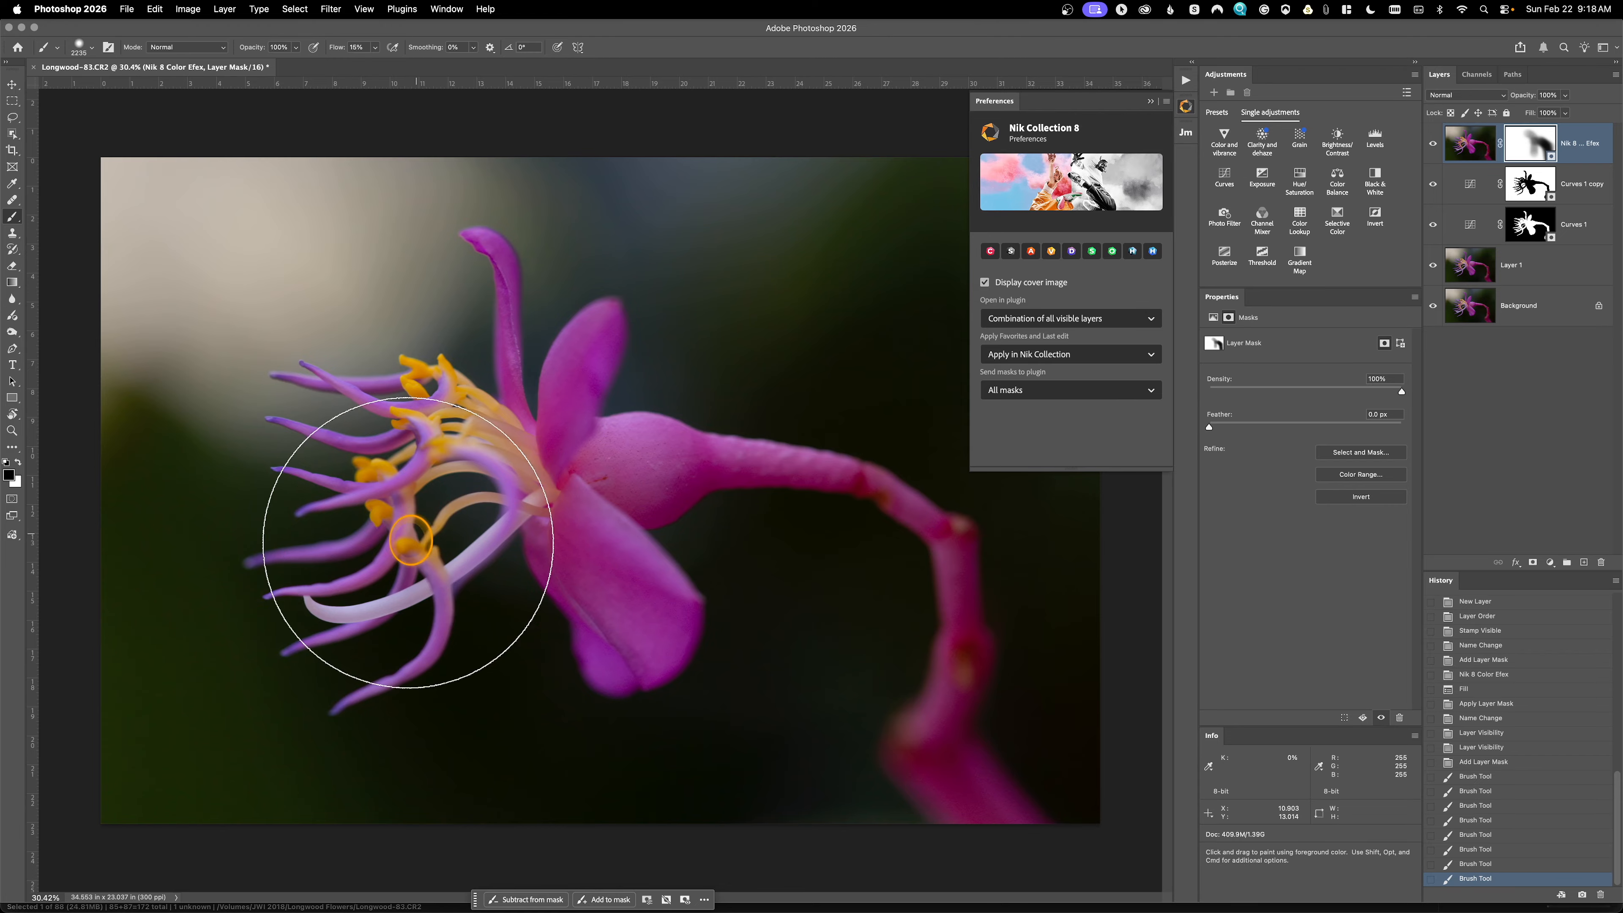
mouse_move(998, 767)
mouse_down()
mouse_move(855, 442)
mouse_move(818, 453)
mouse_move(1080, 892)
mouse_up()
drag(811, 473, 977, 872)
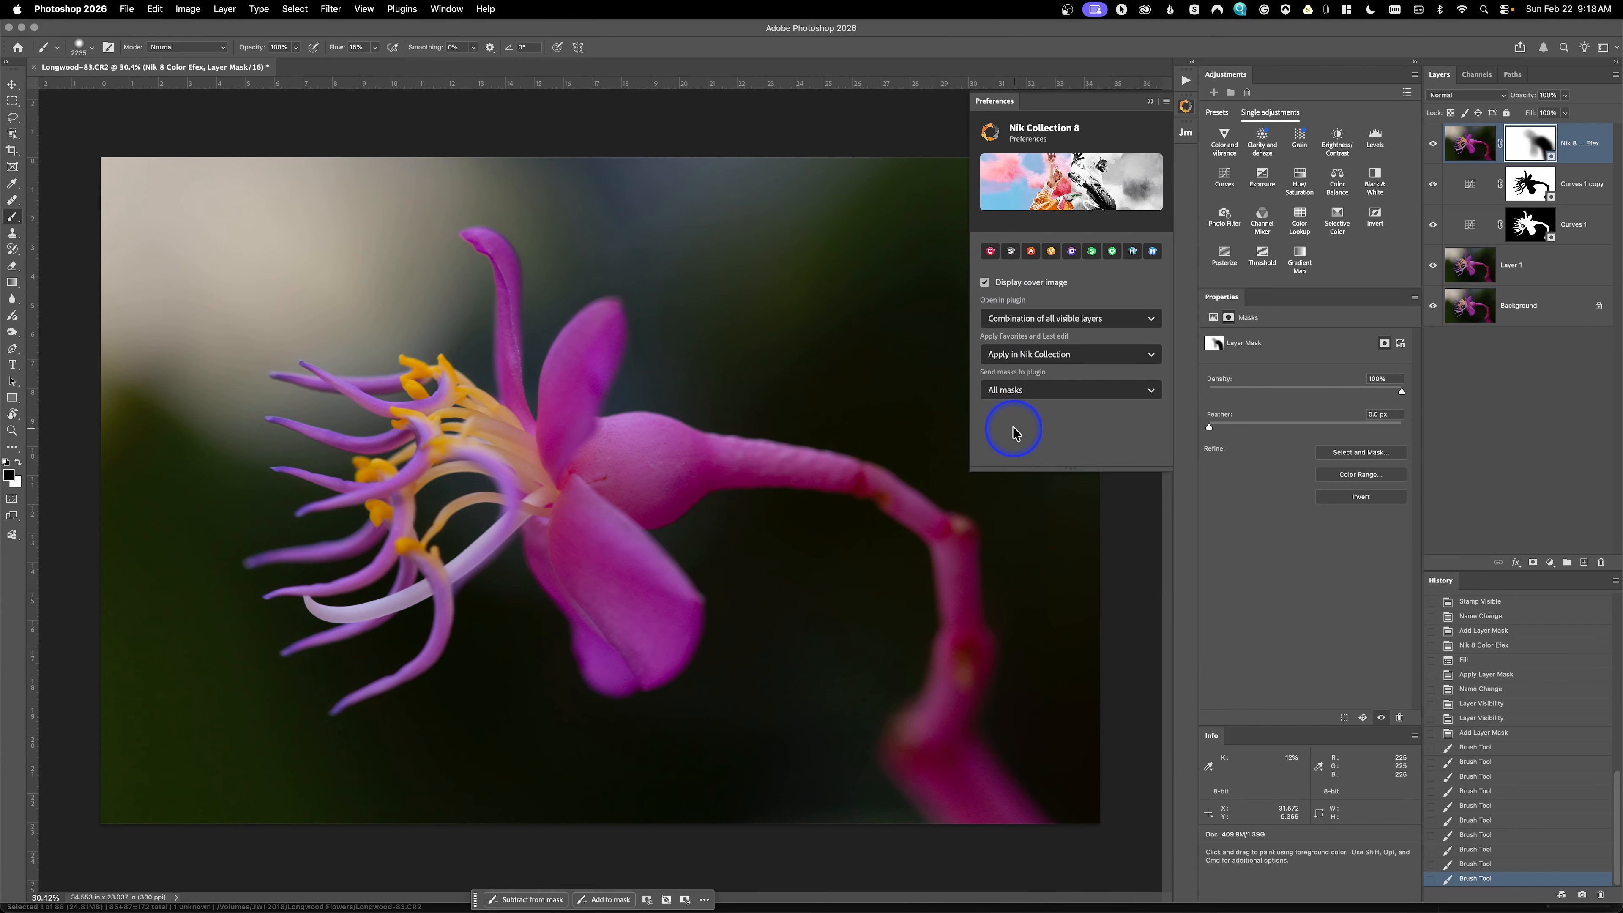
drag(626, 349, 706, 442)
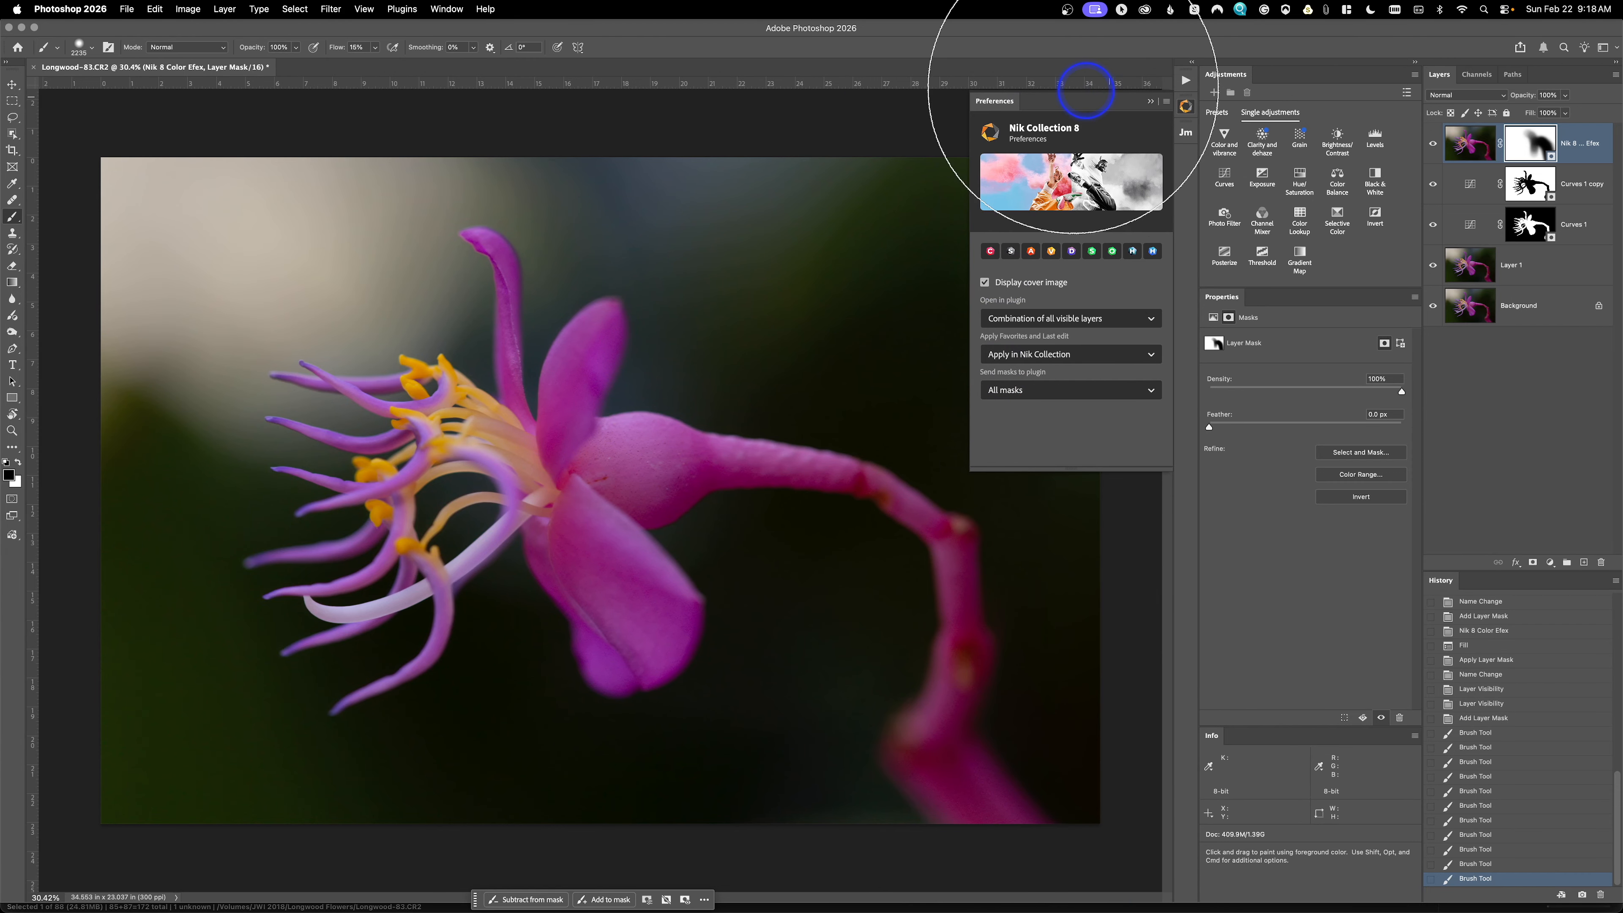
click(1434, 143)
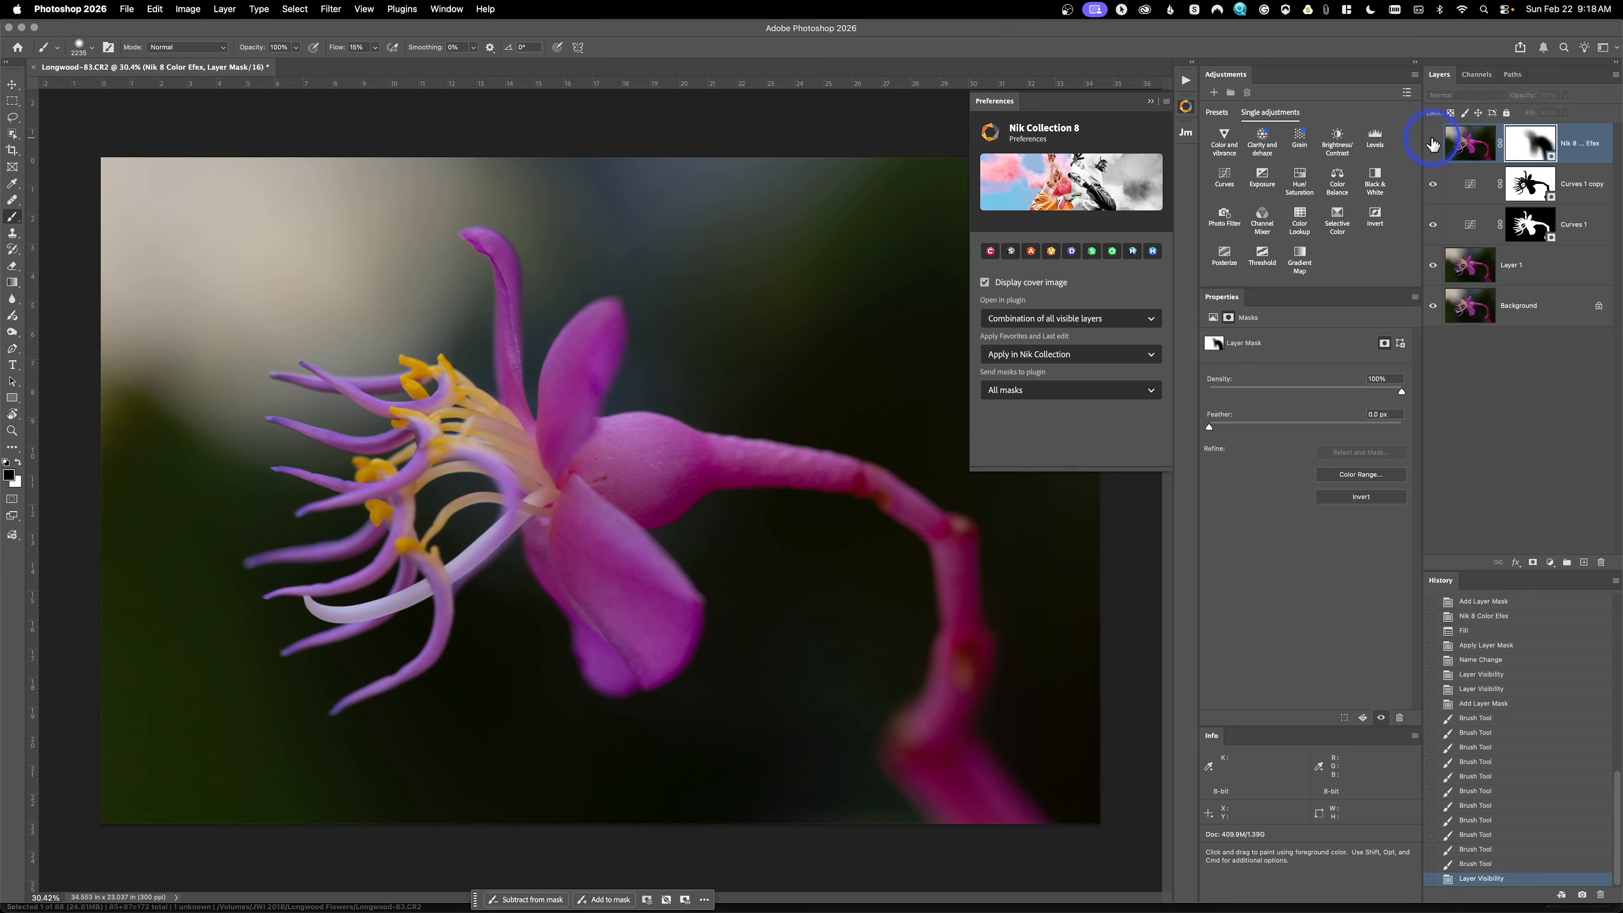
click(1433, 144)
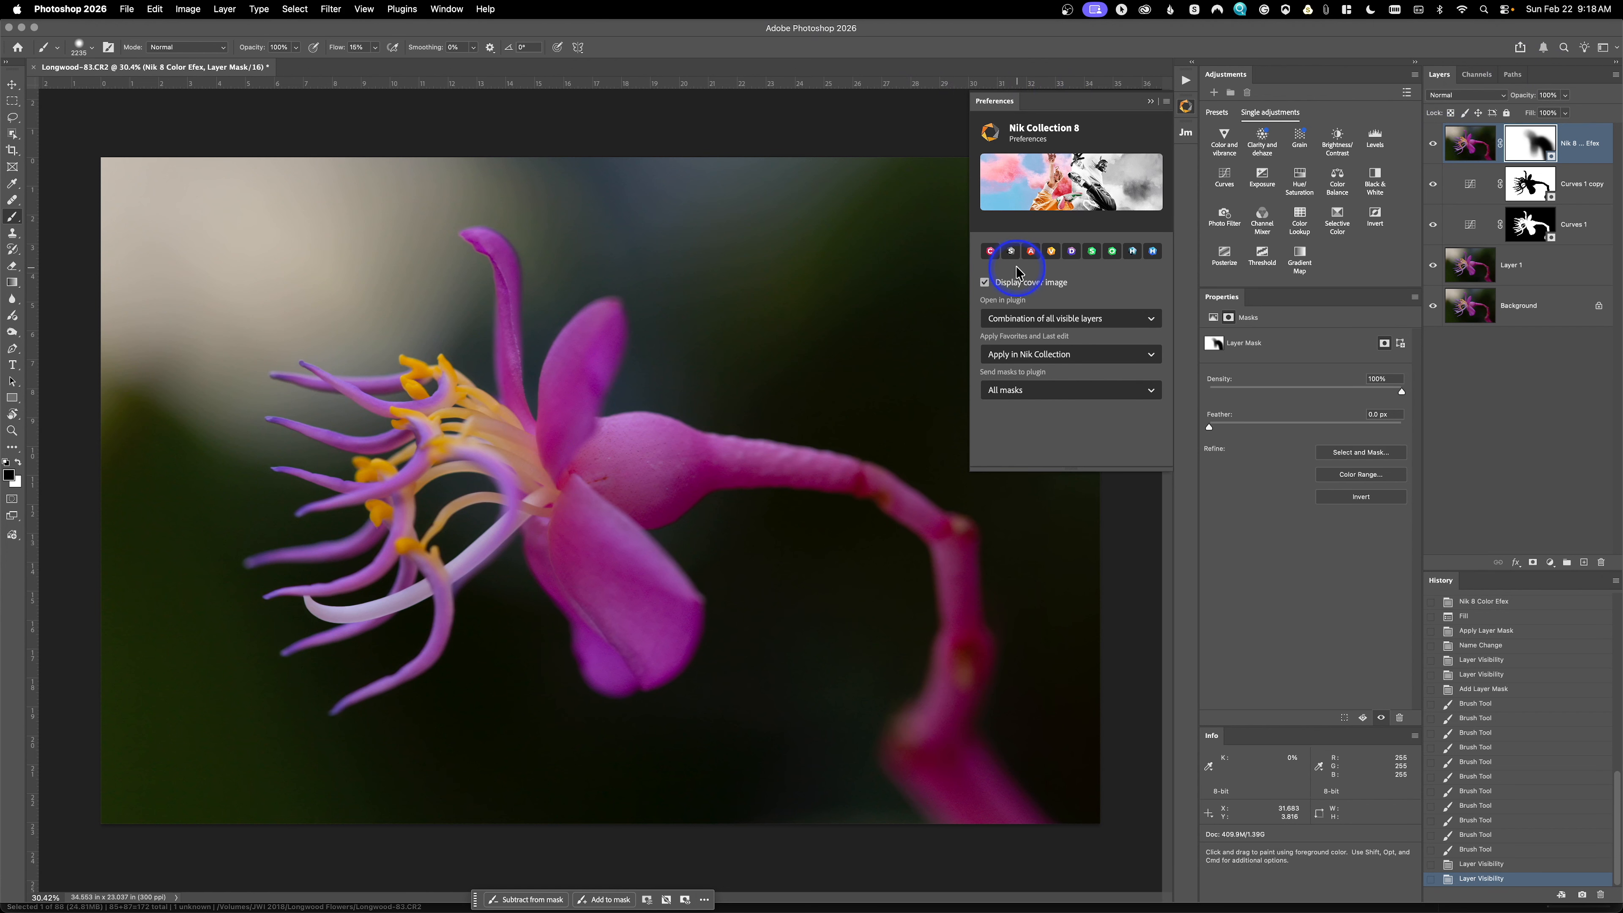
Open the photo in Nik 8 Analog Efex, add the Frames filter and choose the White frame set
click(1034, 253)
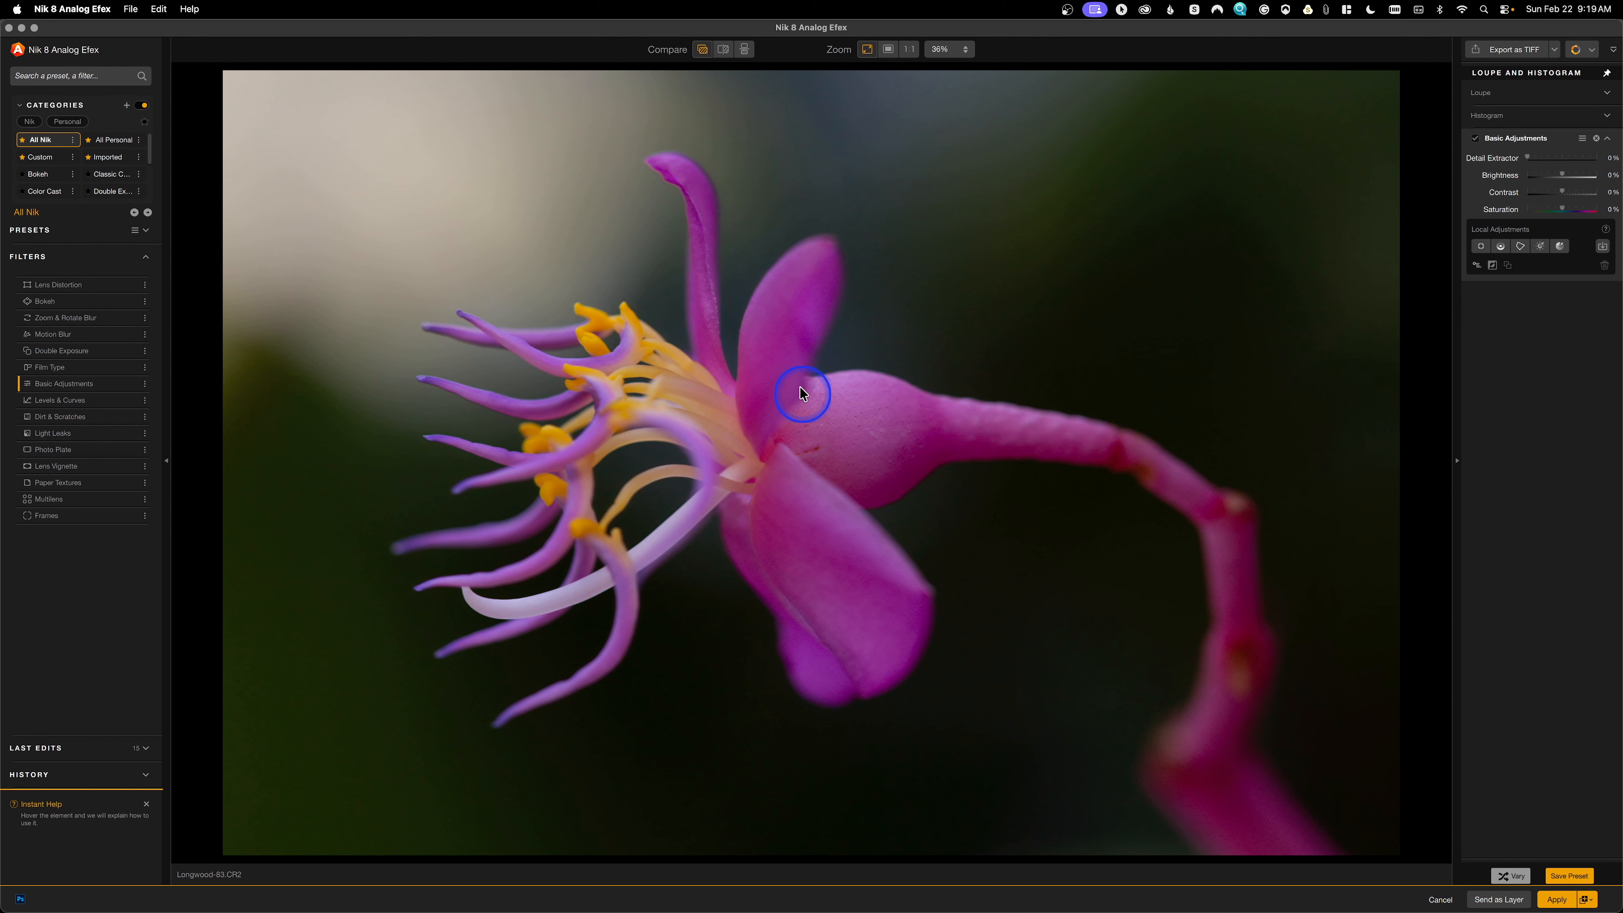
click(131, 518)
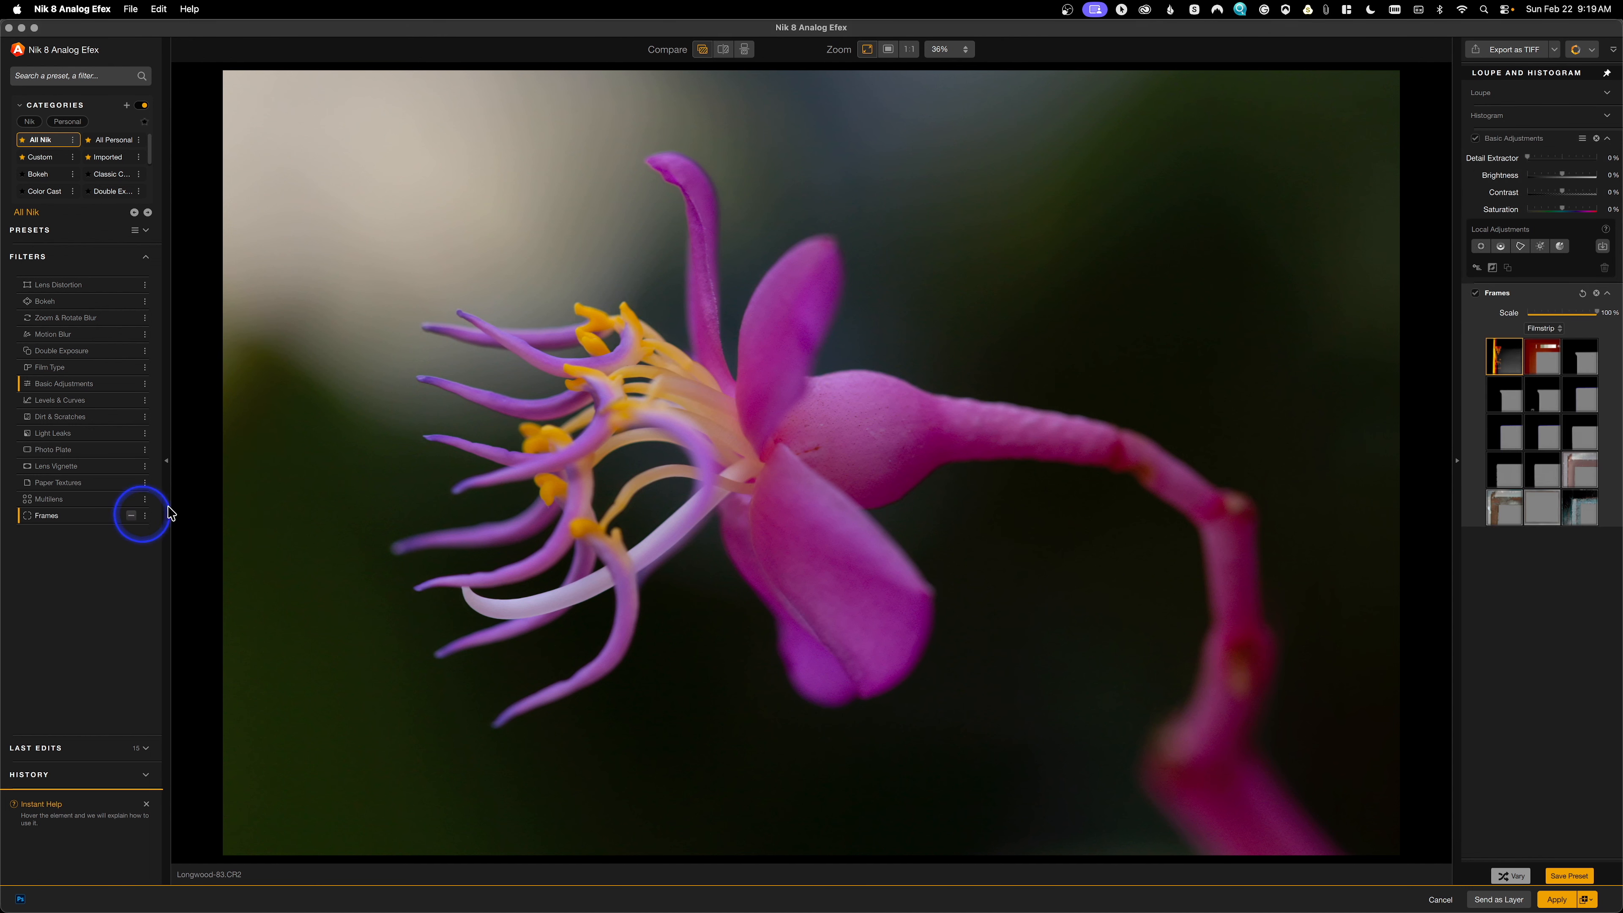
click(1546, 328)
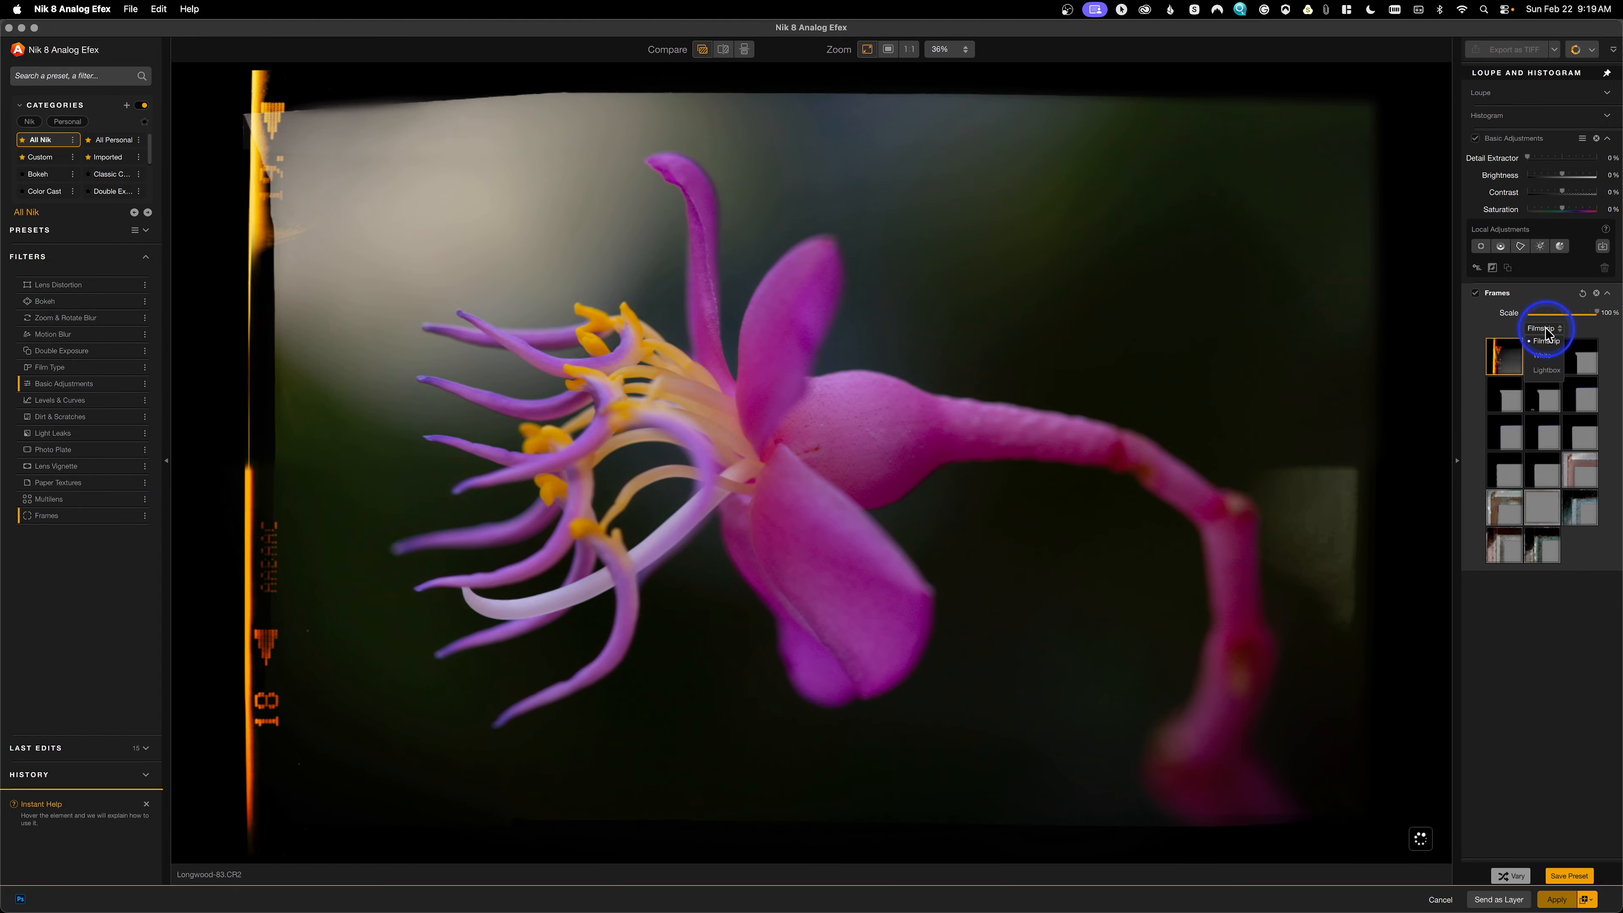
click(1544, 357)
Try several white frames, choose the rough-edged one with the handwritten number, and apply it to the Photoshop document
click(1506, 358)
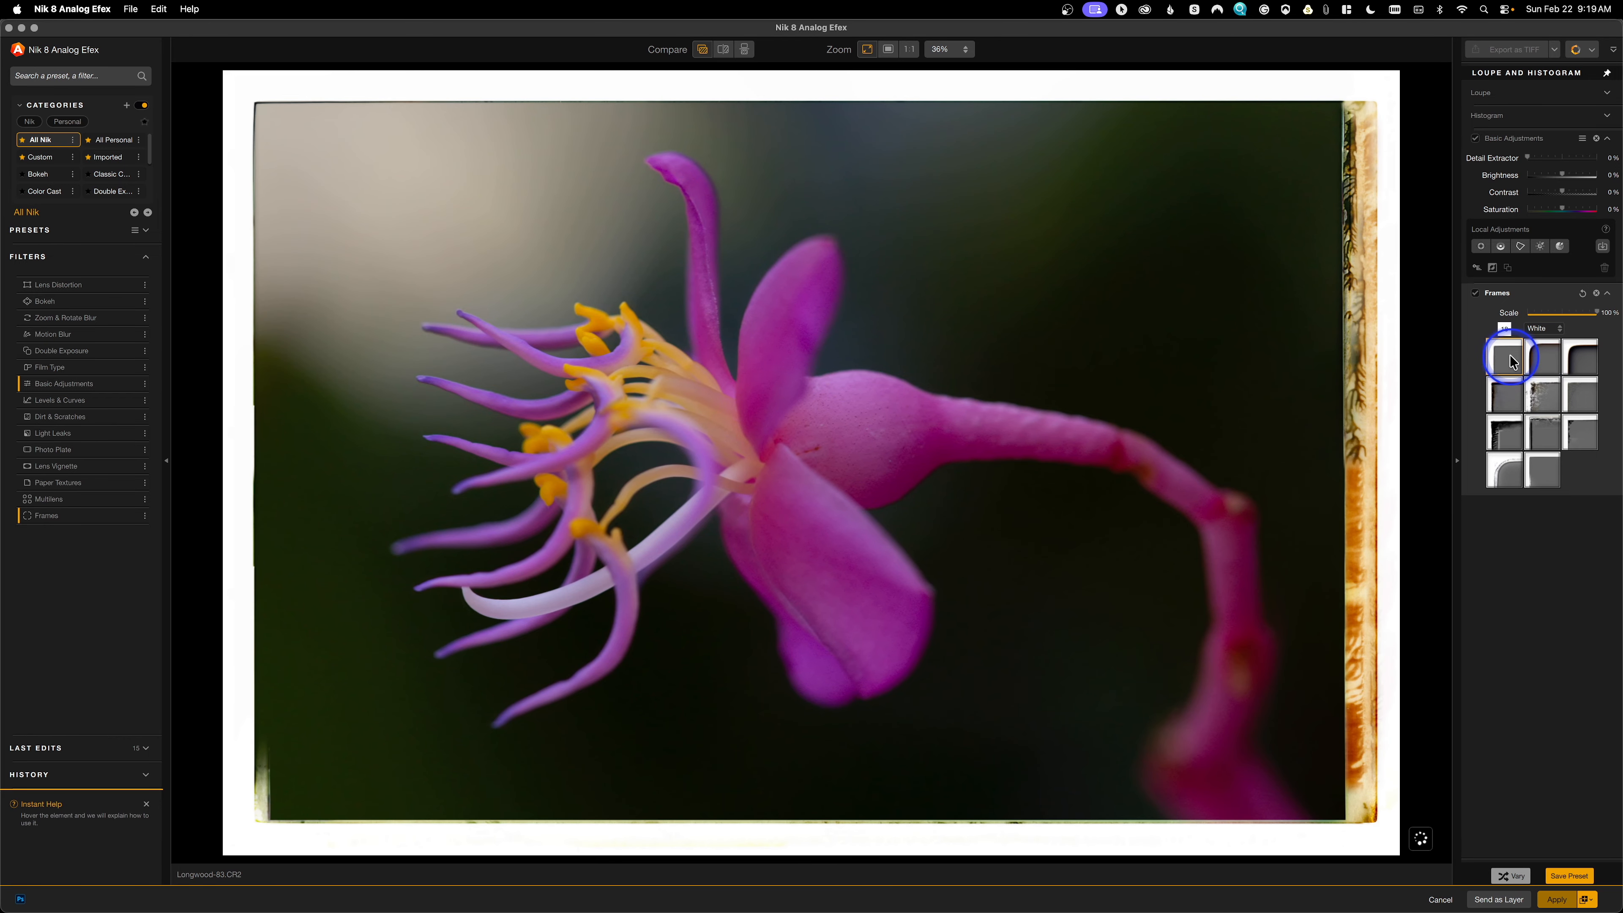
click(1585, 404)
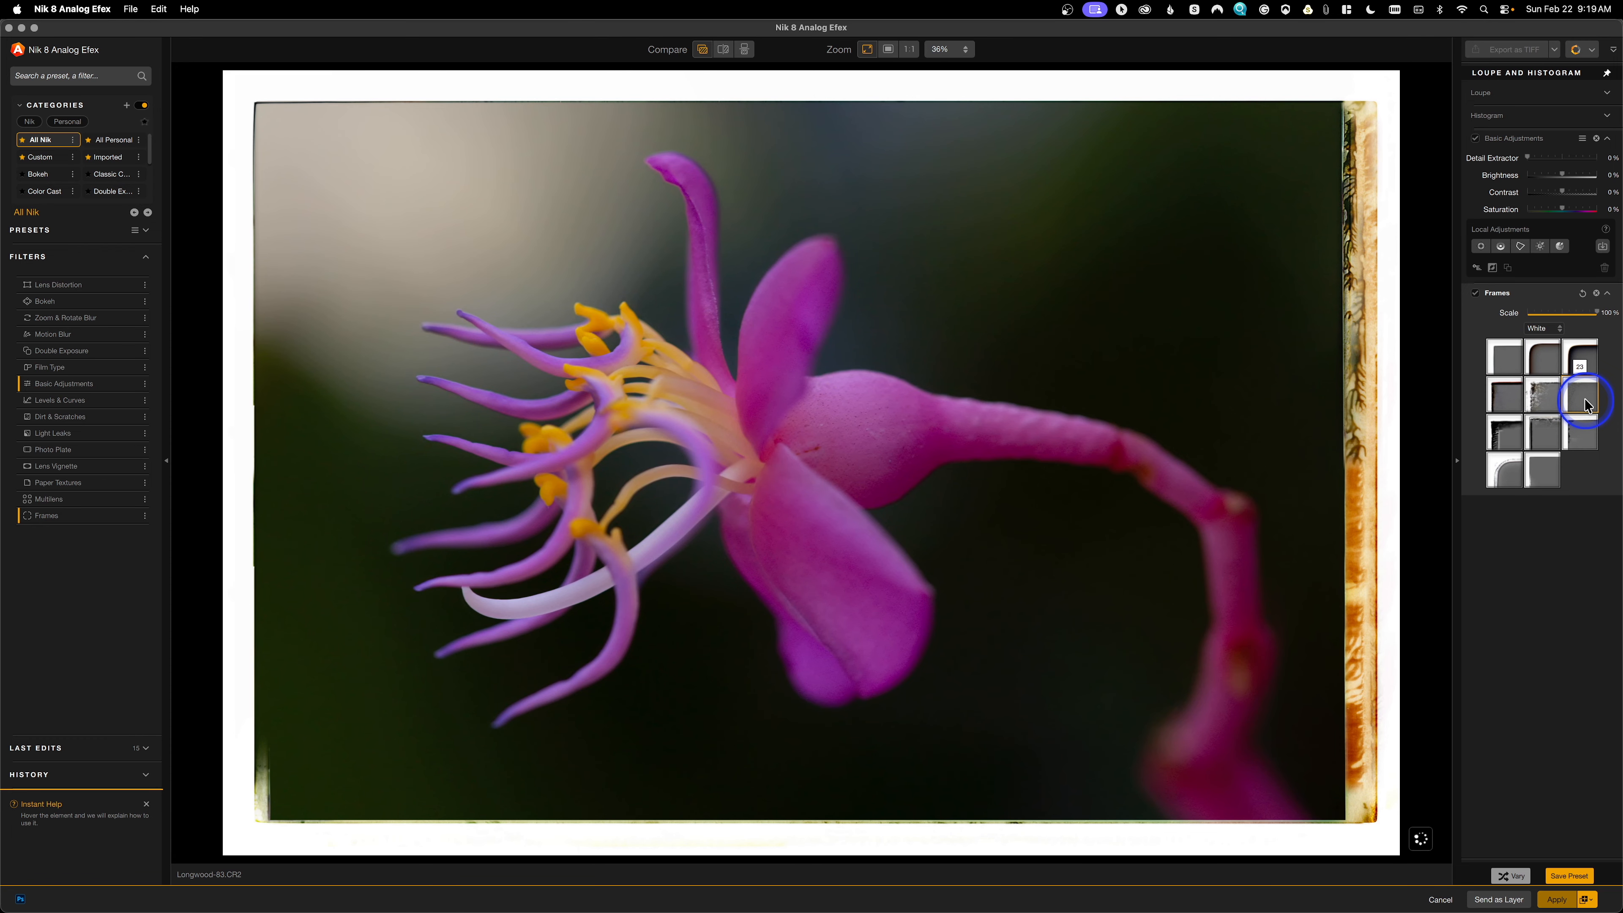
click(1499, 403)
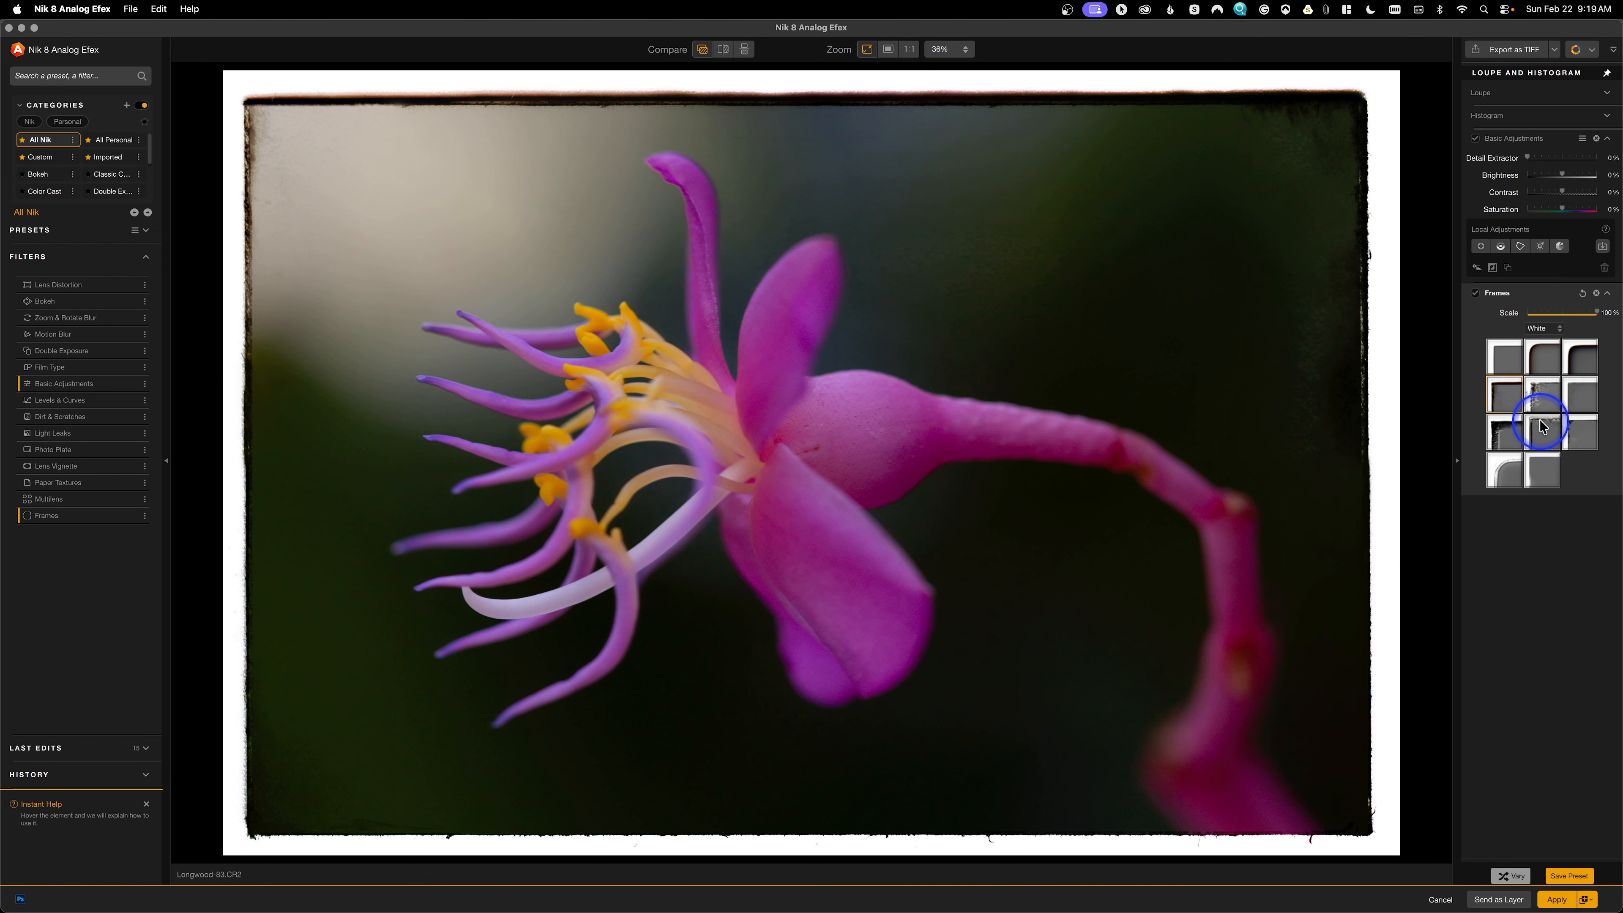
click(1587, 433)
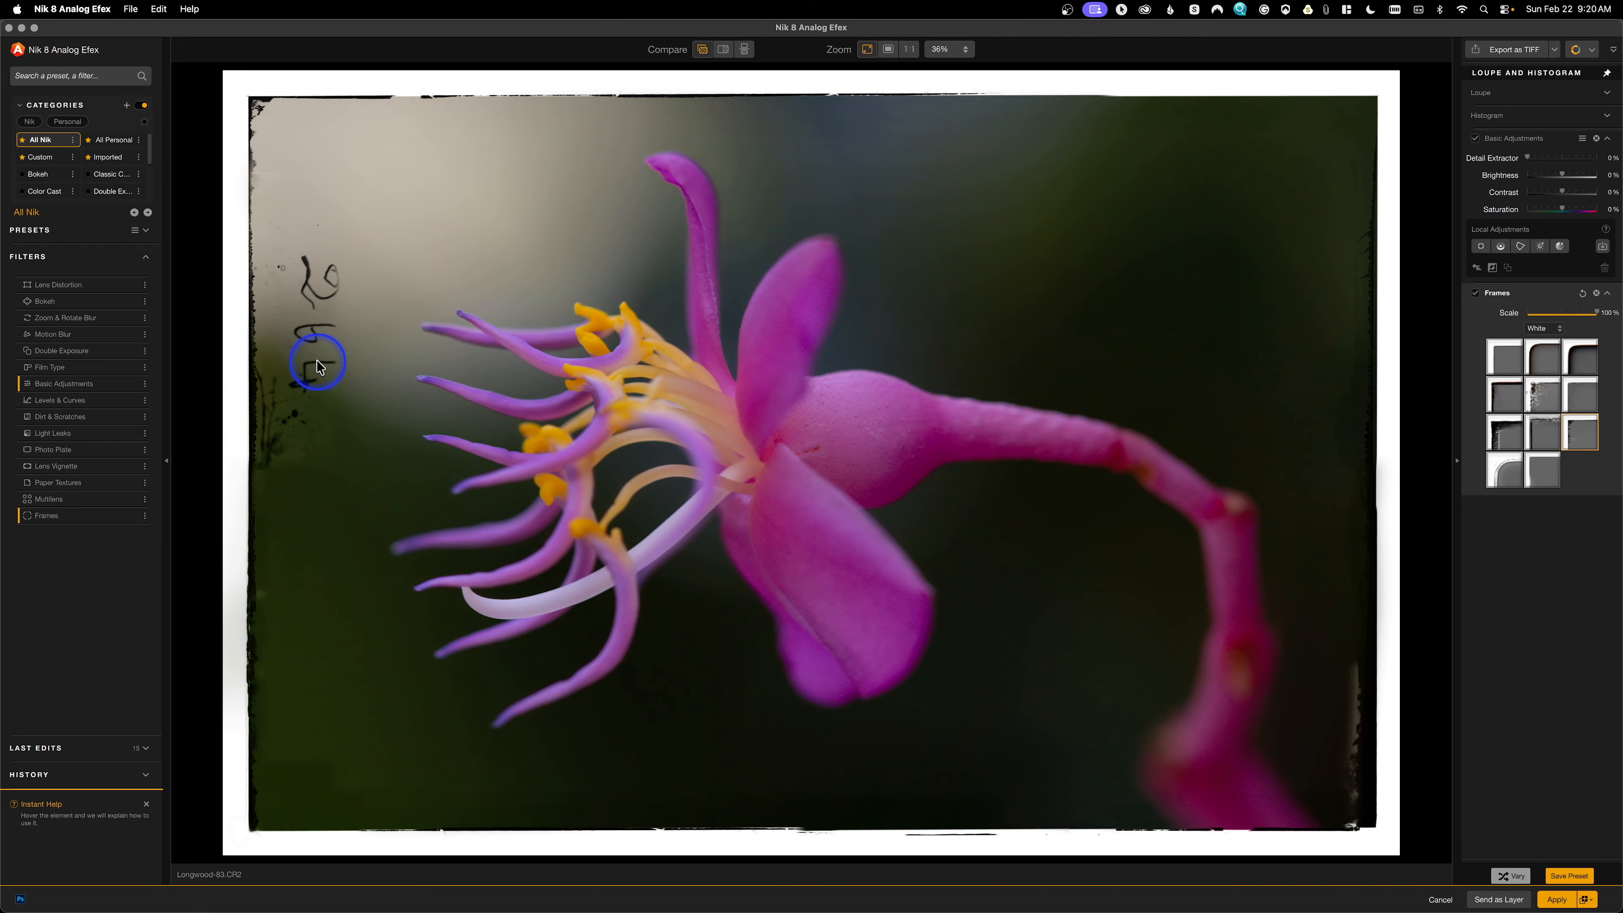
click(1557, 901)
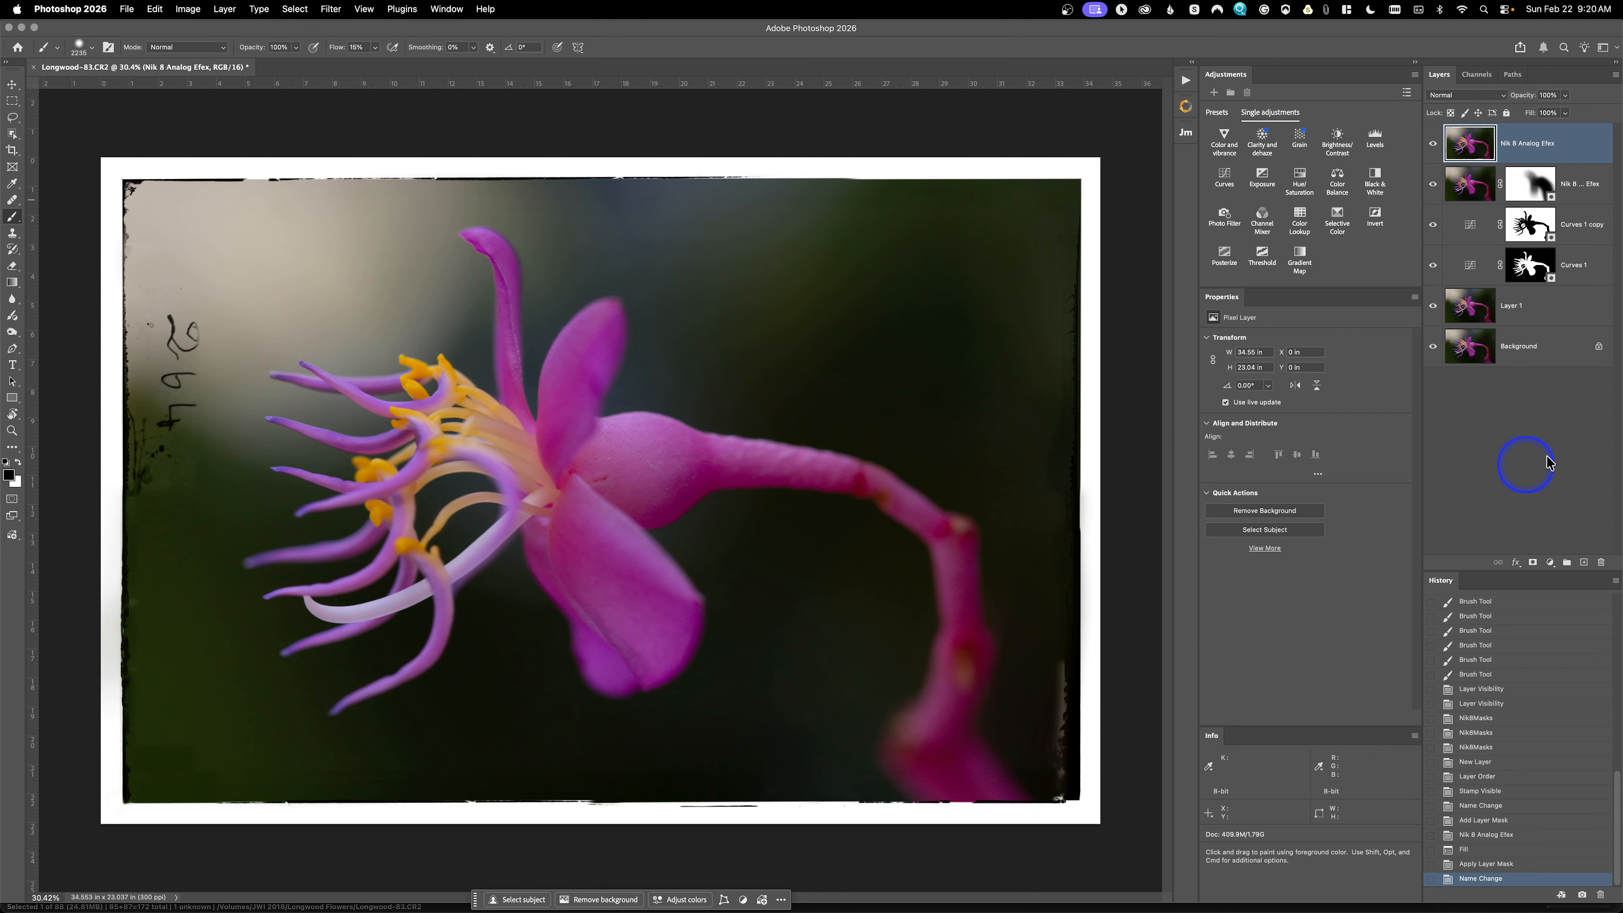
Add a new layer above the Analog Efex layer and erase the frame's handwritten number with the Remove tool
click(1584, 562)
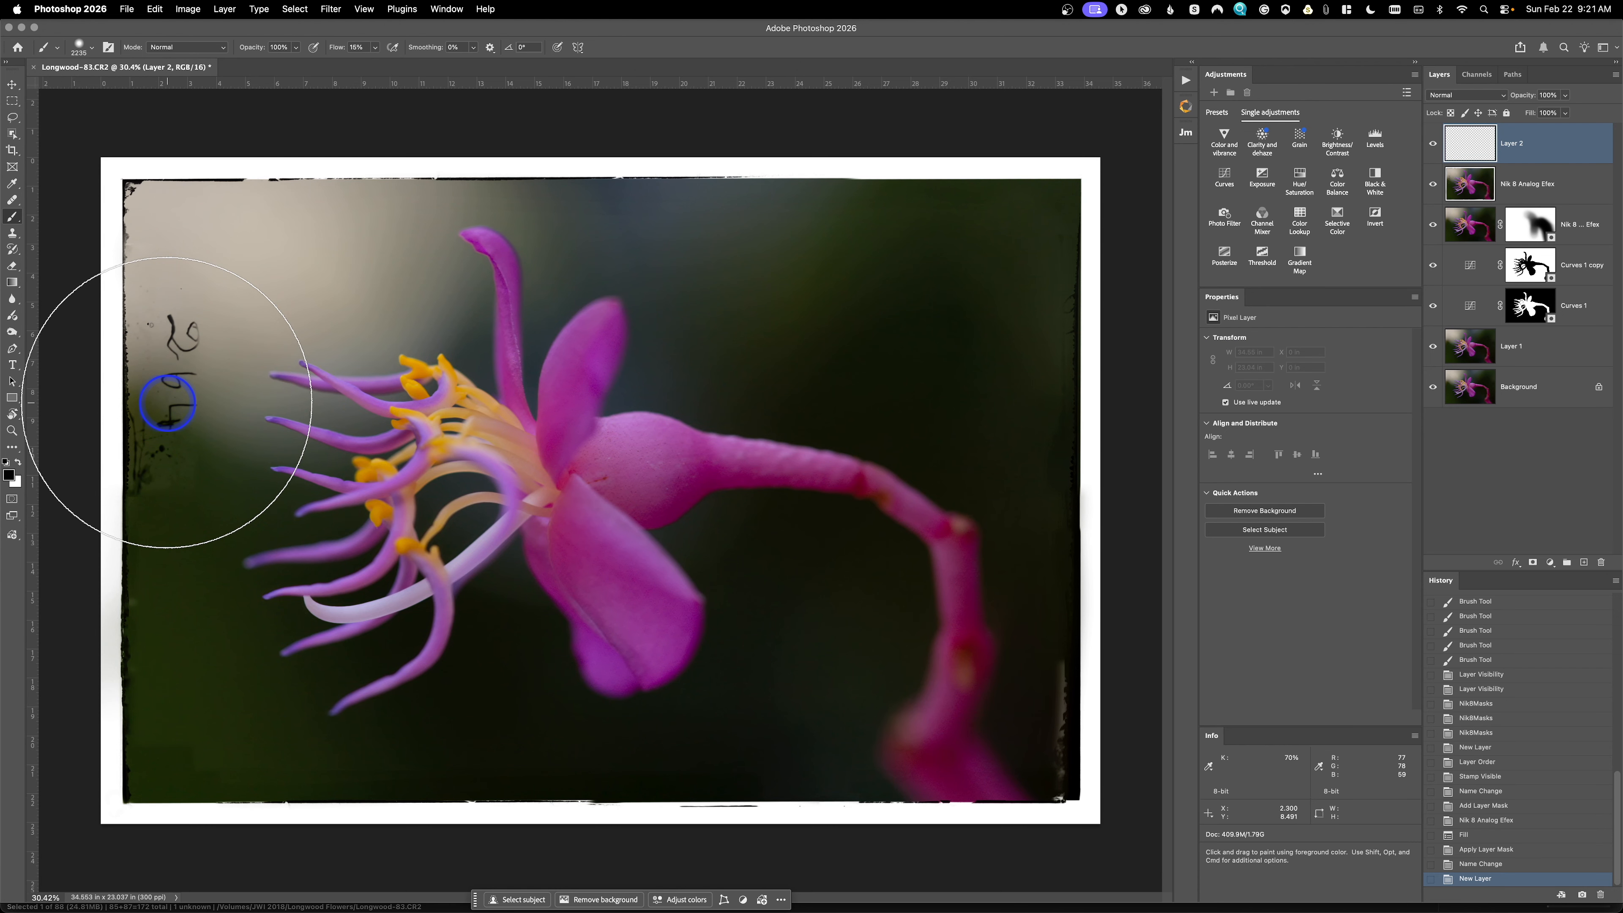
click(13, 200)
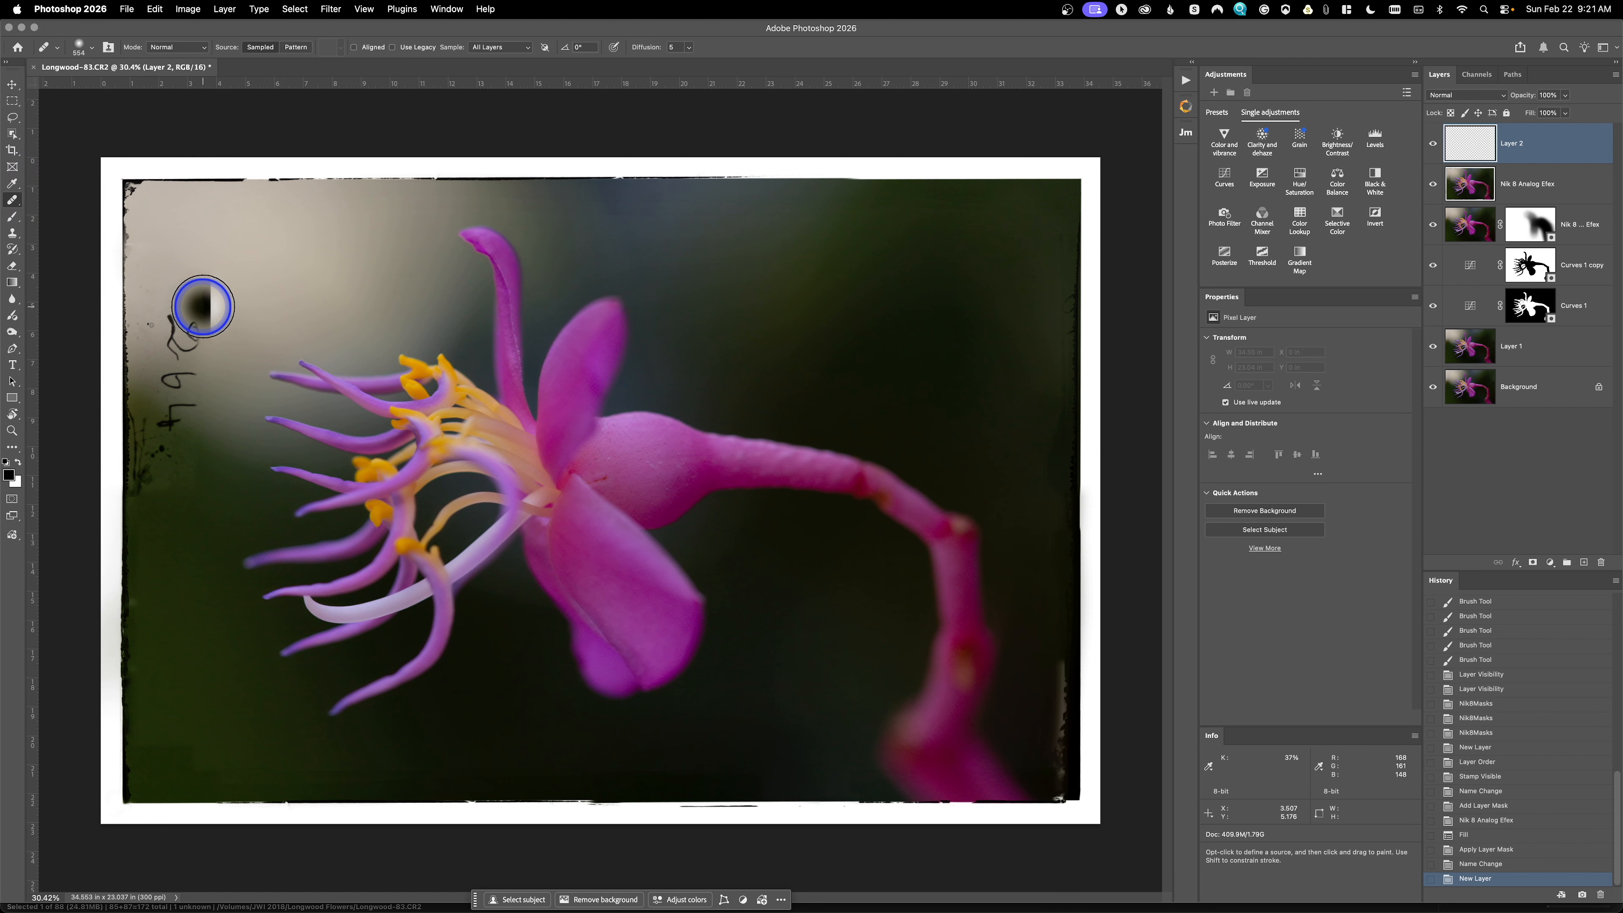
drag(216, 303, 206, 303)
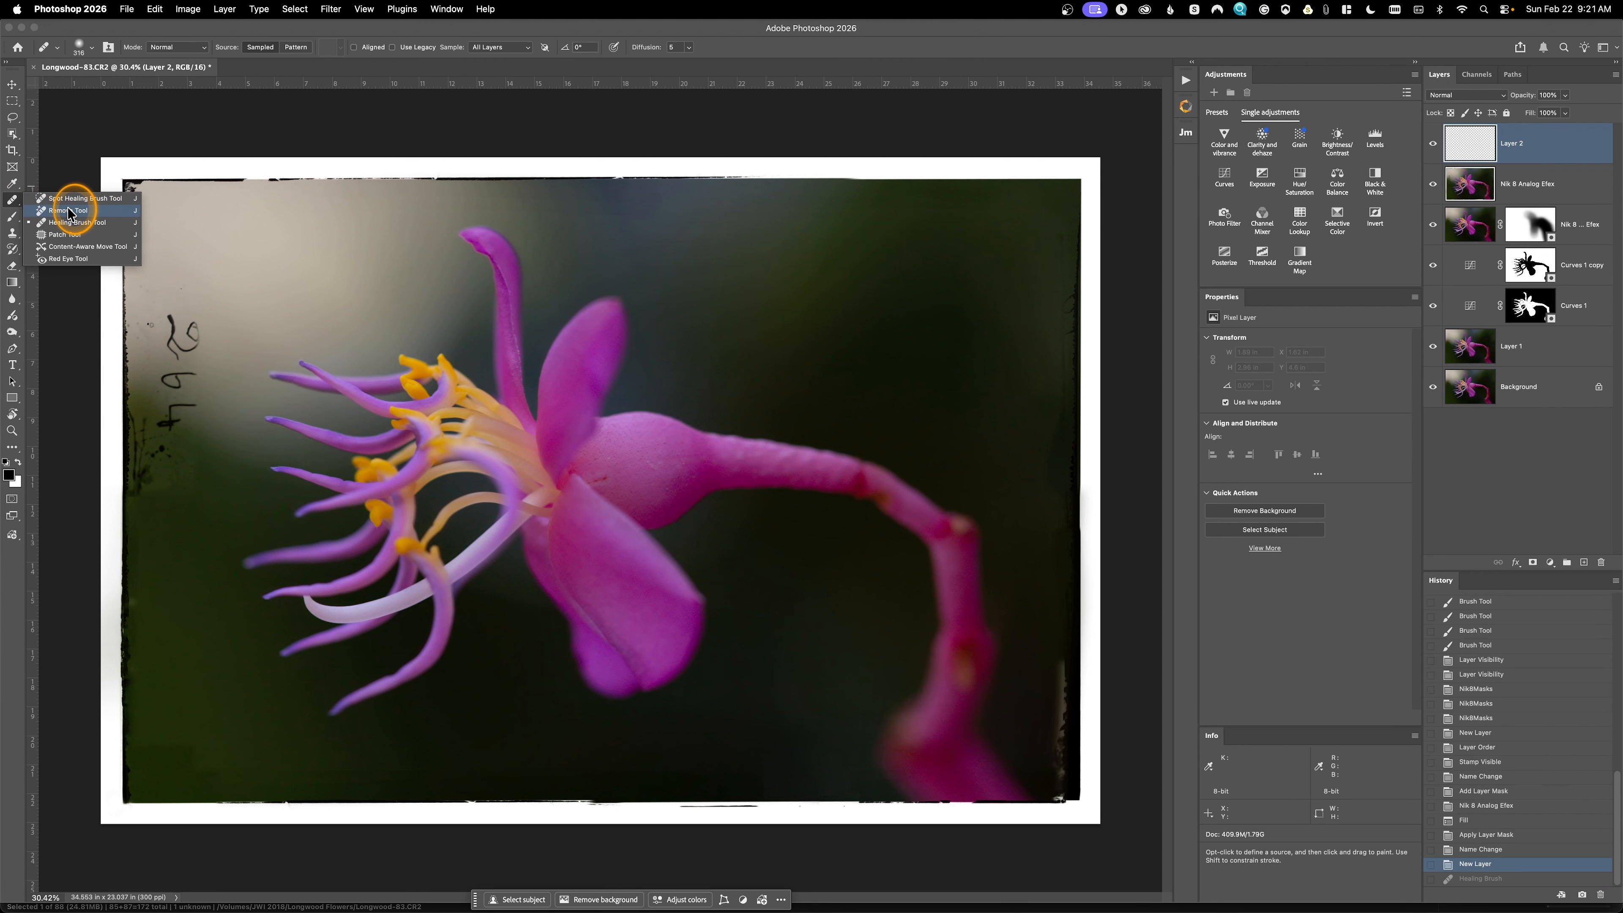
click(70, 213)
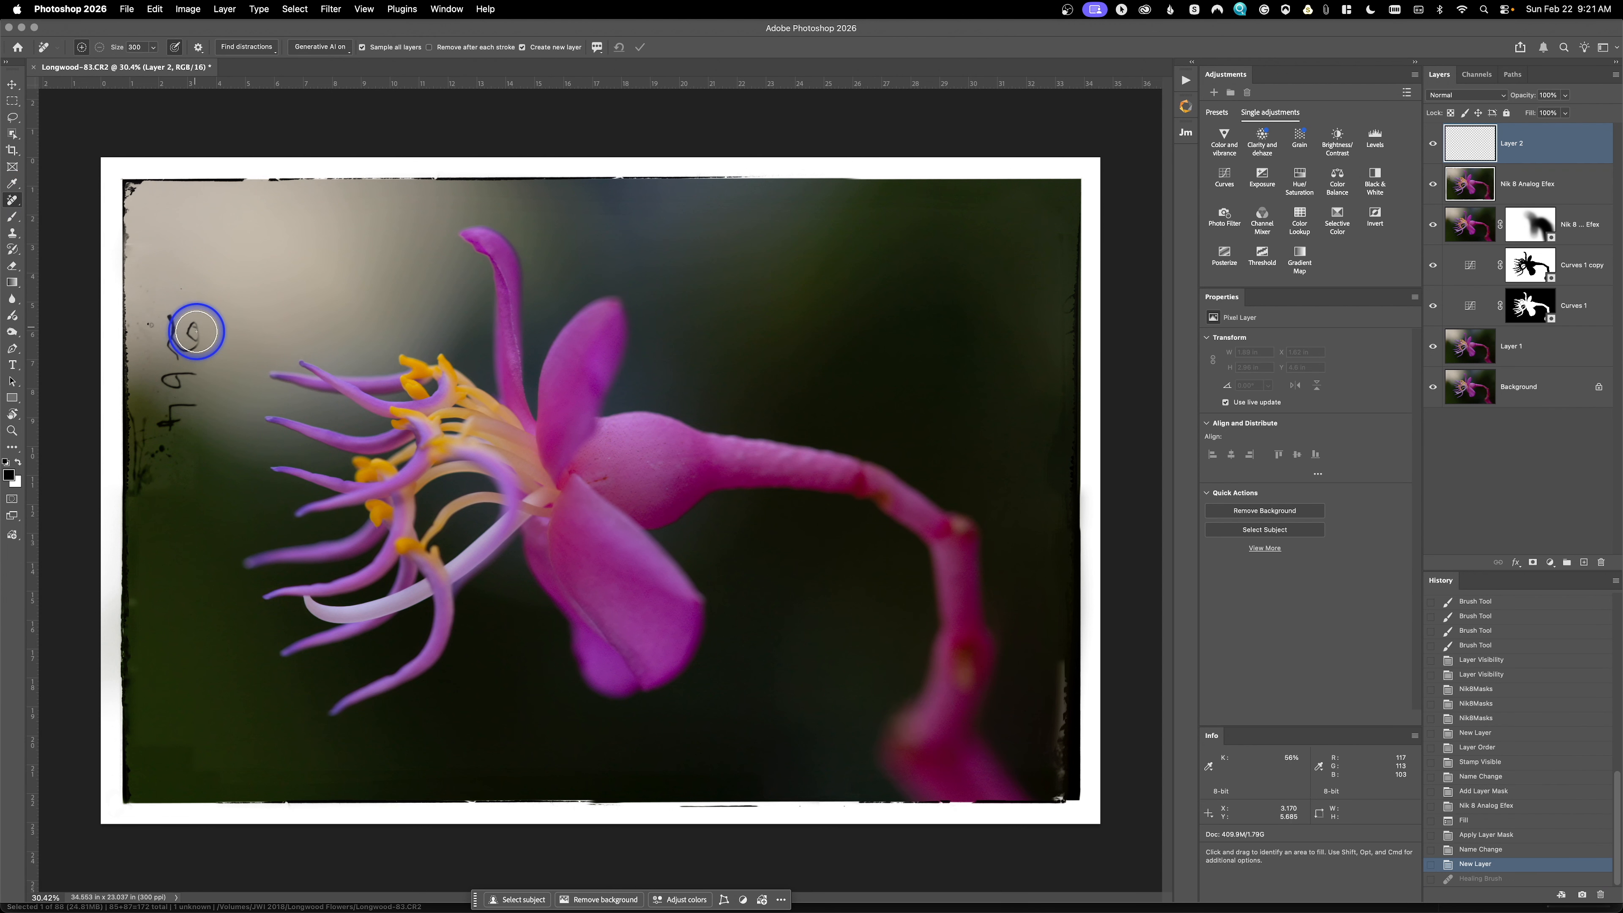
mouse_move(177, 318)
mouse_down()
mouse_move(175, 366)
mouse_move(189, 333)
mouse_move(162, 381)
mouse_move(182, 379)
mouse_move(162, 424)
mouse_move(195, 402)
mouse_up()
click(636, 48)
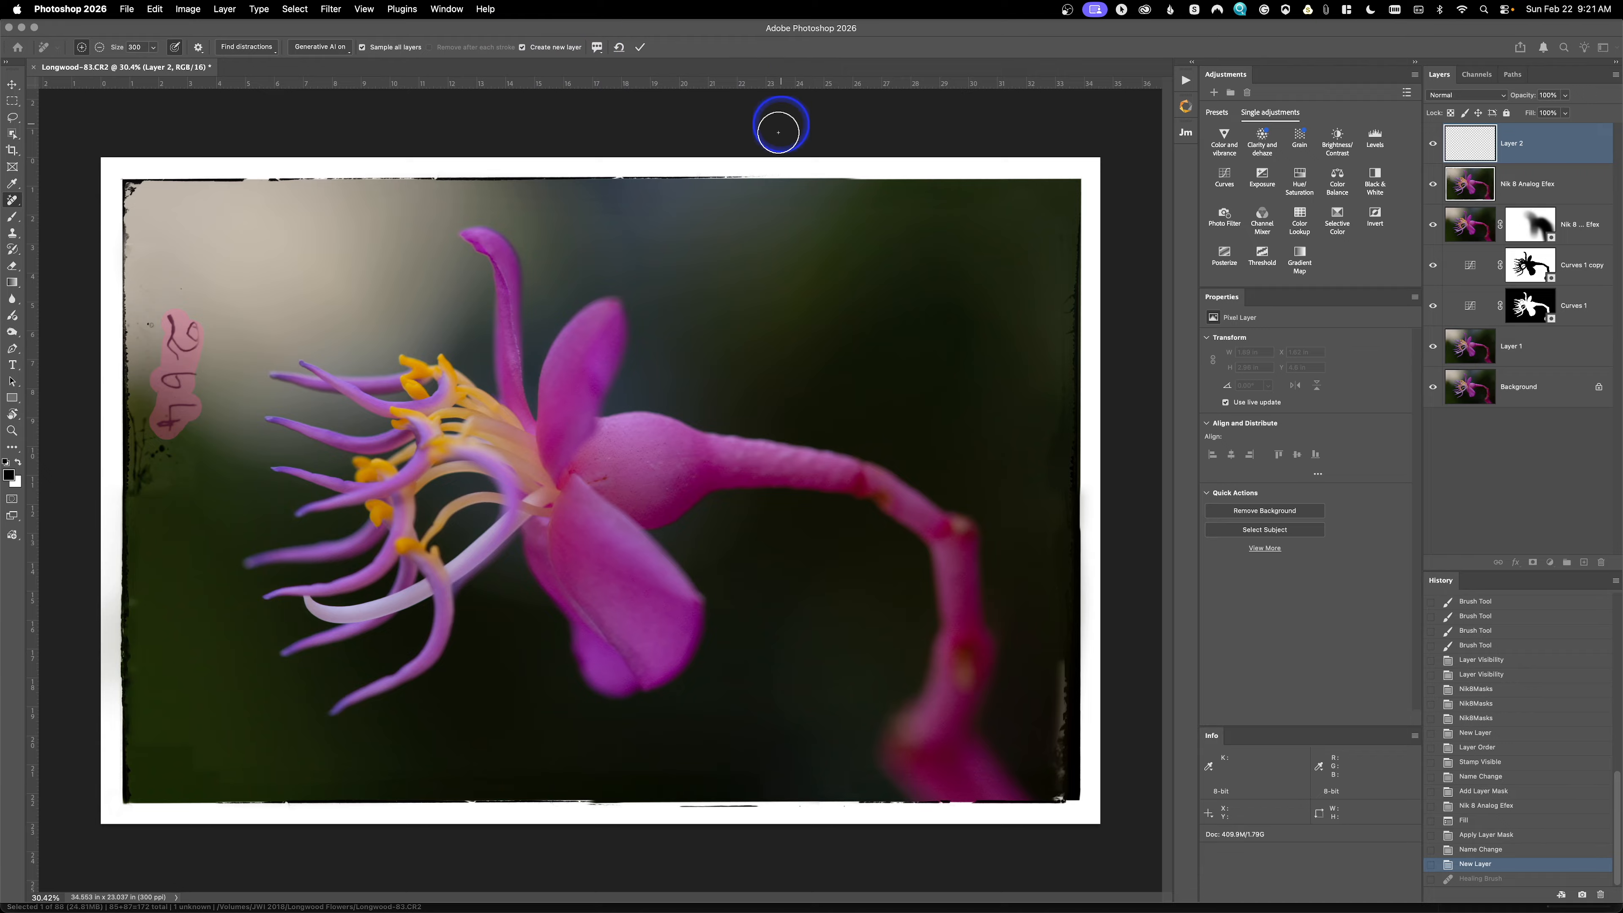